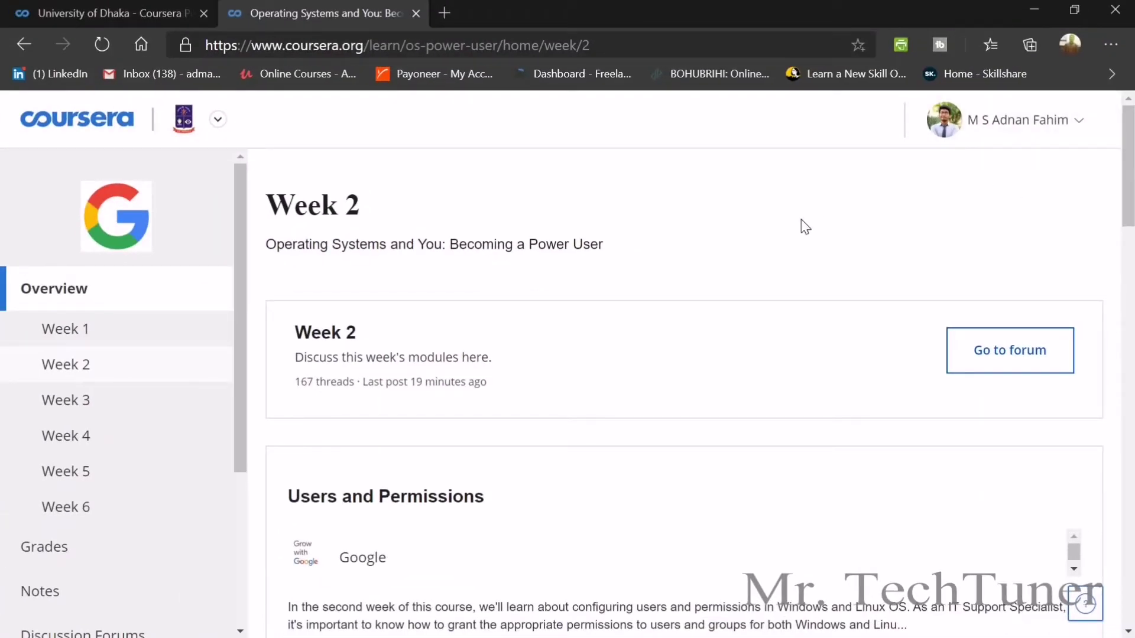
Scroll the Week 2 page to the Permissions section and open 'Practice Quiz: Permissions'.
{"action": "left_click_drag", "start_coordinate": [265, 244], "coordinate": [594, 265]}
{"action": "scroll", "coordinate": [603, 275], "scroll_direction": "down", "scroll_amount": 14}
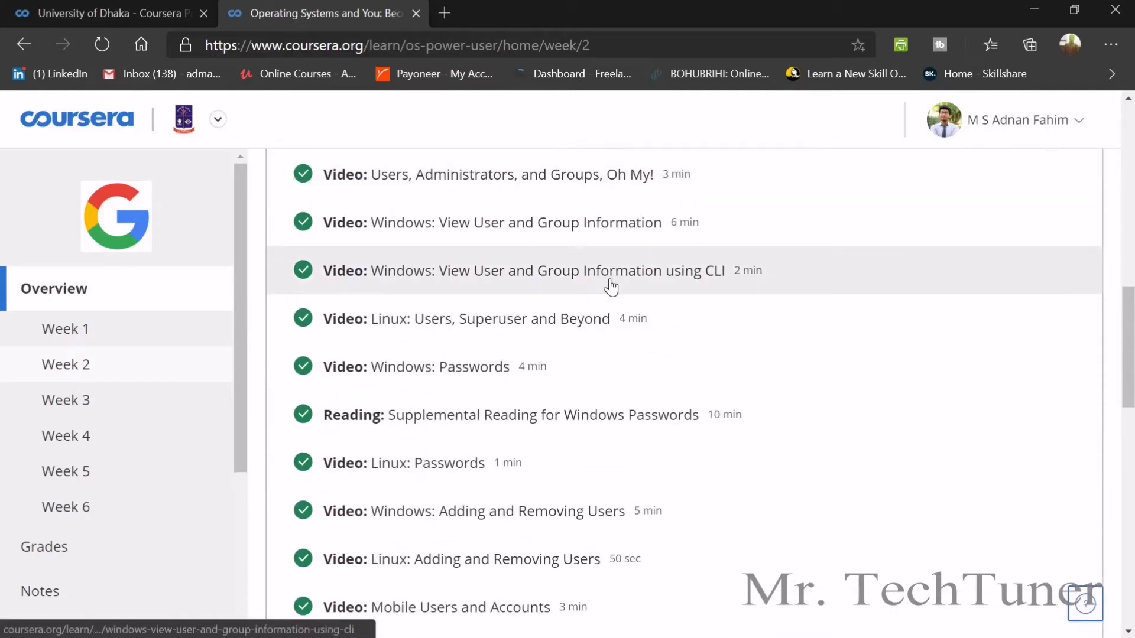
{"action": "scroll", "coordinate": [614, 288], "scroll_direction": "down", "scroll_amount": 1}
{"action": "scroll", "coordinate": [612, 288], "scroll_direction": "down", "scroll_amount": 3}
{"action": "scroll", "coordinate": [611, 290], "scroll_direction": "down", "scroll_amount": 2}
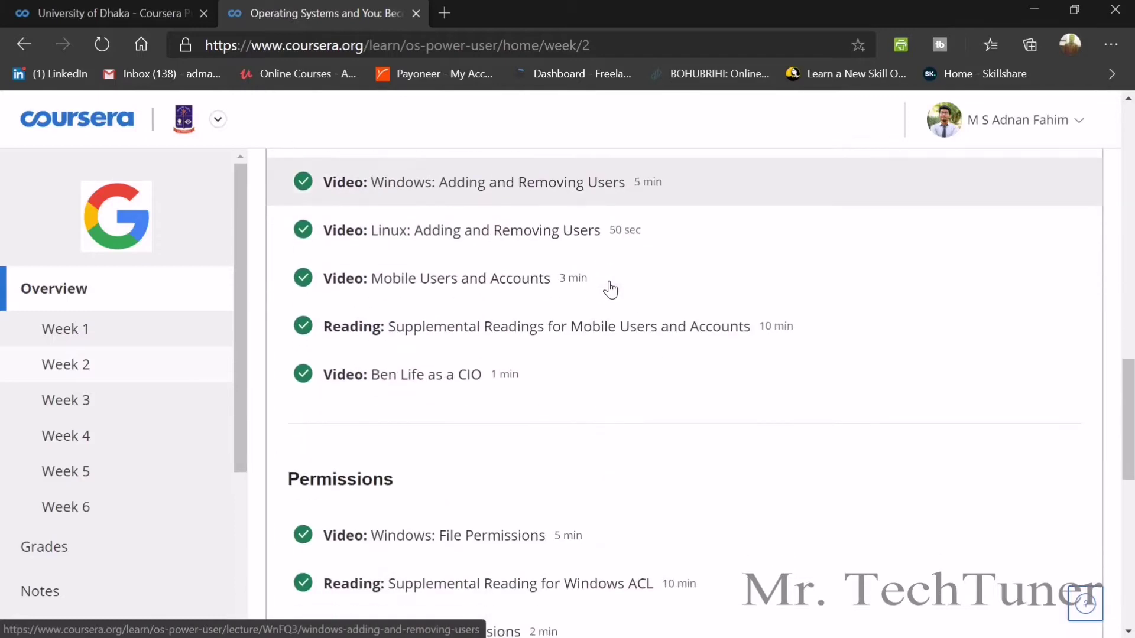
{"action": "scroll", "coordinate": [610, 291], "scroll_direction": "up", "scroll_amount": 1}
{"action": "scroll", "coordinate": [611, 293], "scroll_direction": "up", "scroll_amount": 3}
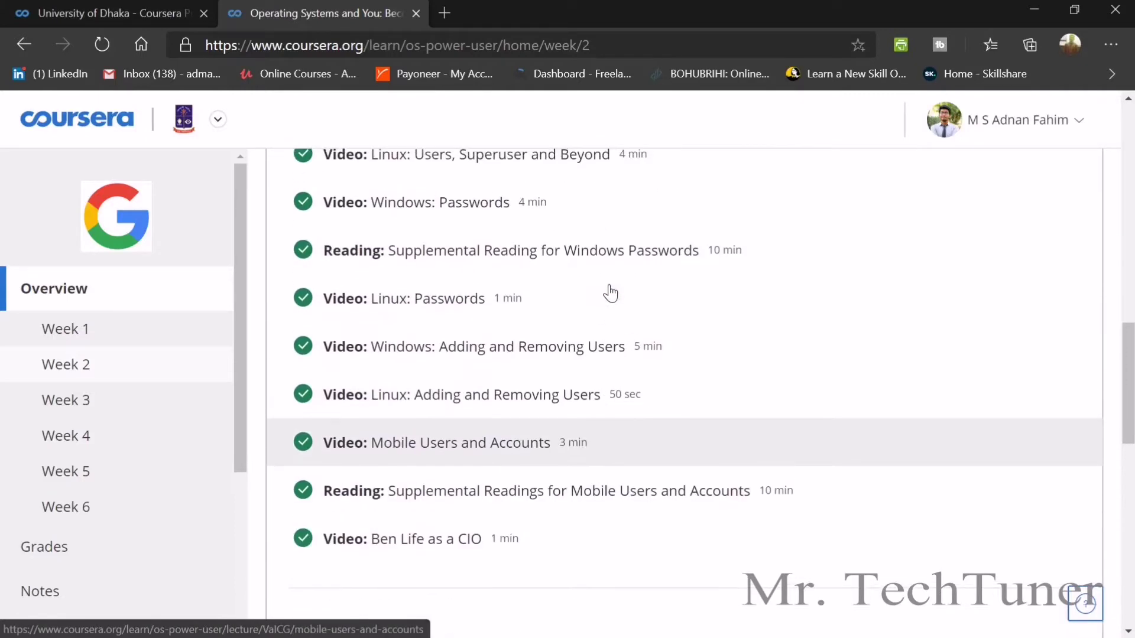
{"action": "scroll", "coordinate": [610, 292], "scroll_direction": "down", "scroll_amount": 7}
{"action": "scroll", "coordinate": [611, 292], "scroll_direction": "down", "scroll_amount": 2}
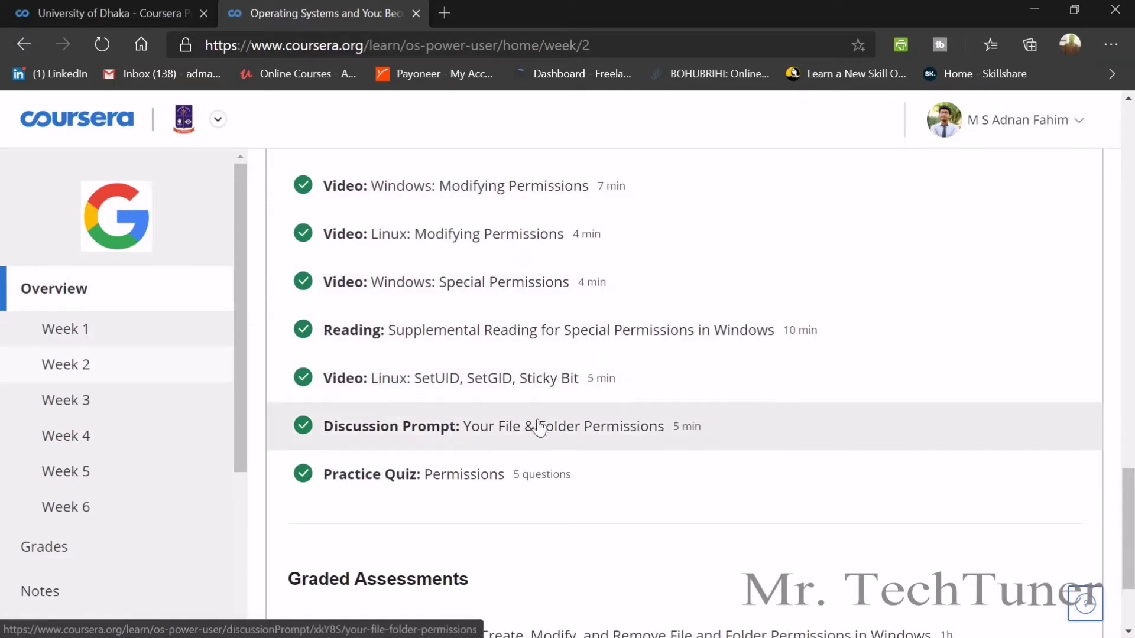
{"action": "left_click", "coordinate": [487, 471]}
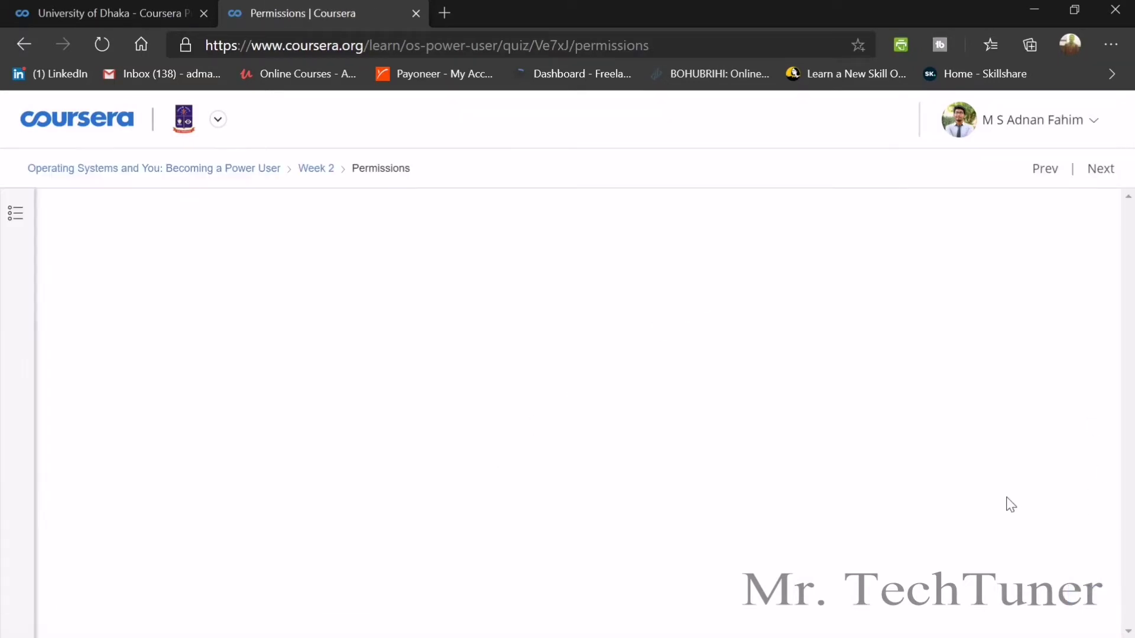
Open the feedback for the passed attempt and review the first question.
{"action": "left_click", "coordinate": [963, 513]}
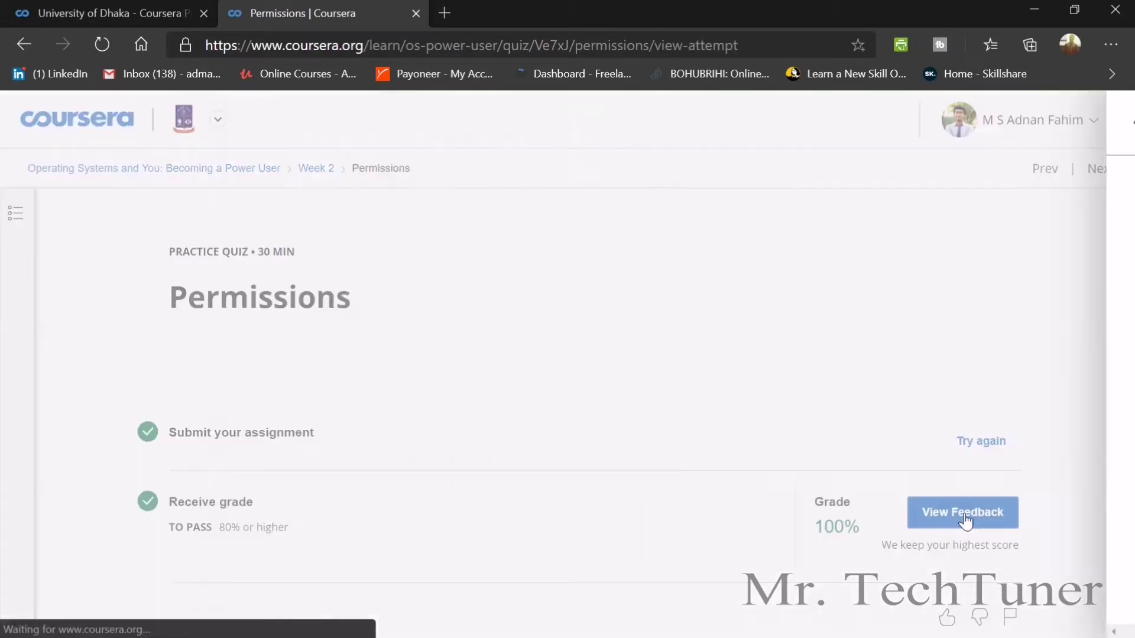
{"action": "scroll", "coordinate": [459, 286], "scroll_direction": "down", "scroll_amount": 3}
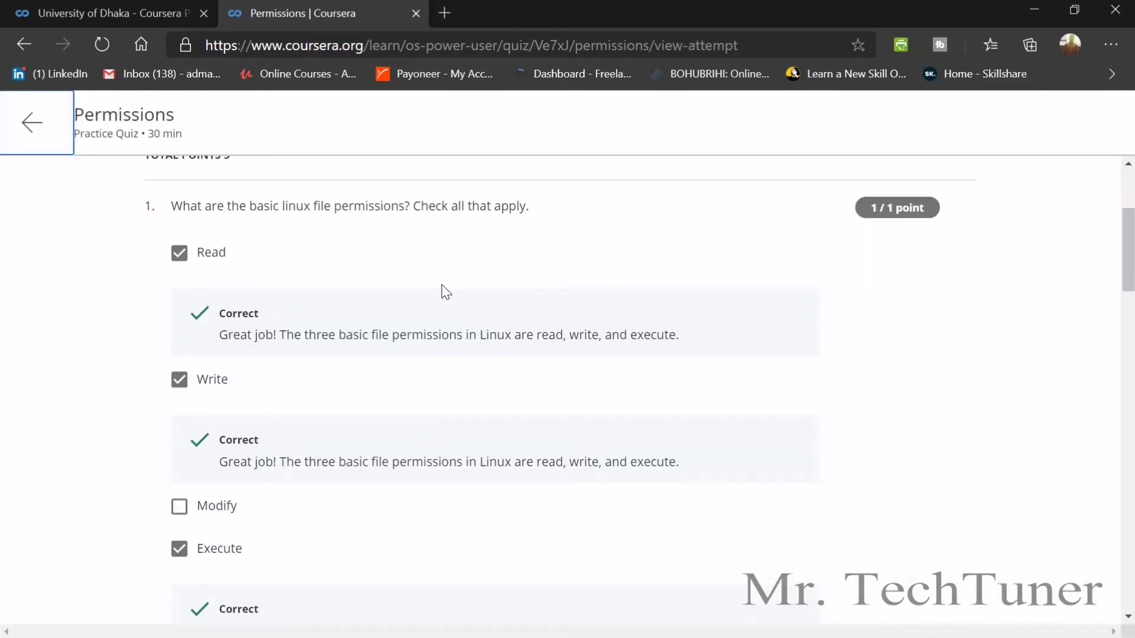
{"action": "scroll", "coordinate": [440, 285], "scroll_direction": "down", "scroll_amount": 1}
{"action": "scroll", "coordinate": [462, 248], "scroll_direction": "up", "scroll_amount": 1}
{"action": "scroll", "coordinate": [201, 355], "scroll_direction": "down", "scroll_amount": 3}
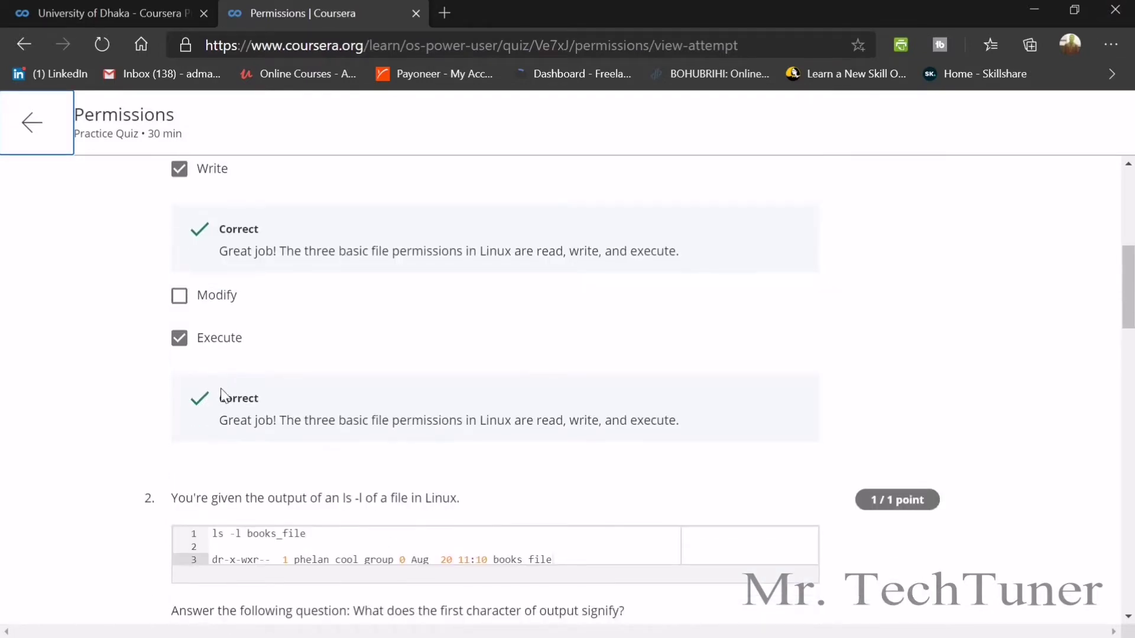
{"action": "scroll", "coordinate": [226, 373], "scroll_direction": "down", "scroll_amount": 5}
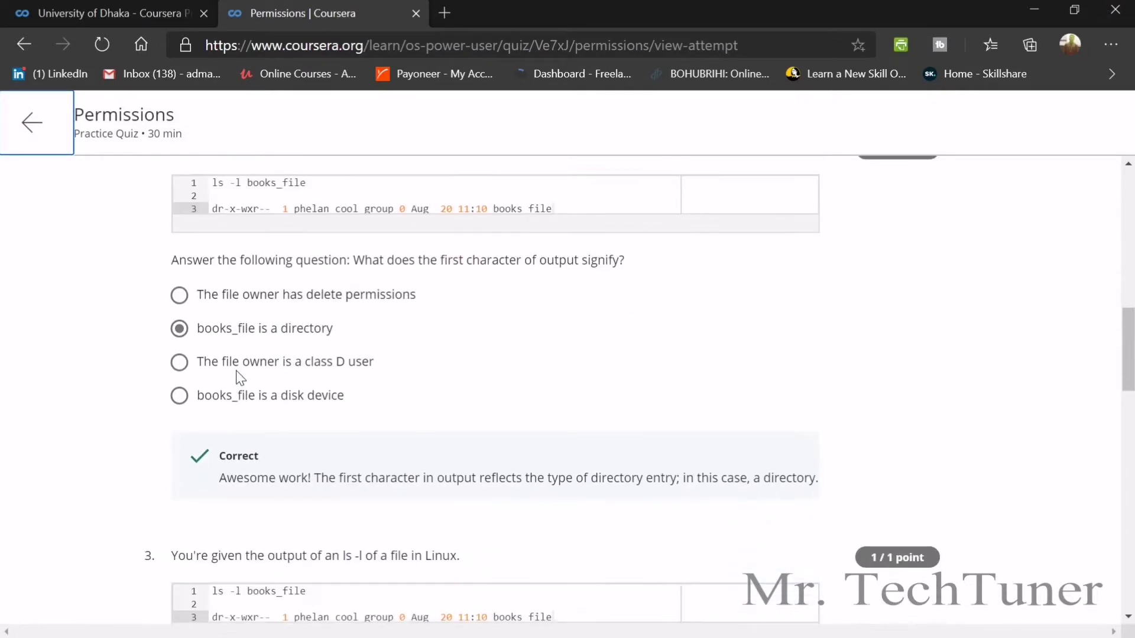
{"action": "scroll", "coordinate": [240, 376], "scroll_direction": "up", "scroll_amount": 1}
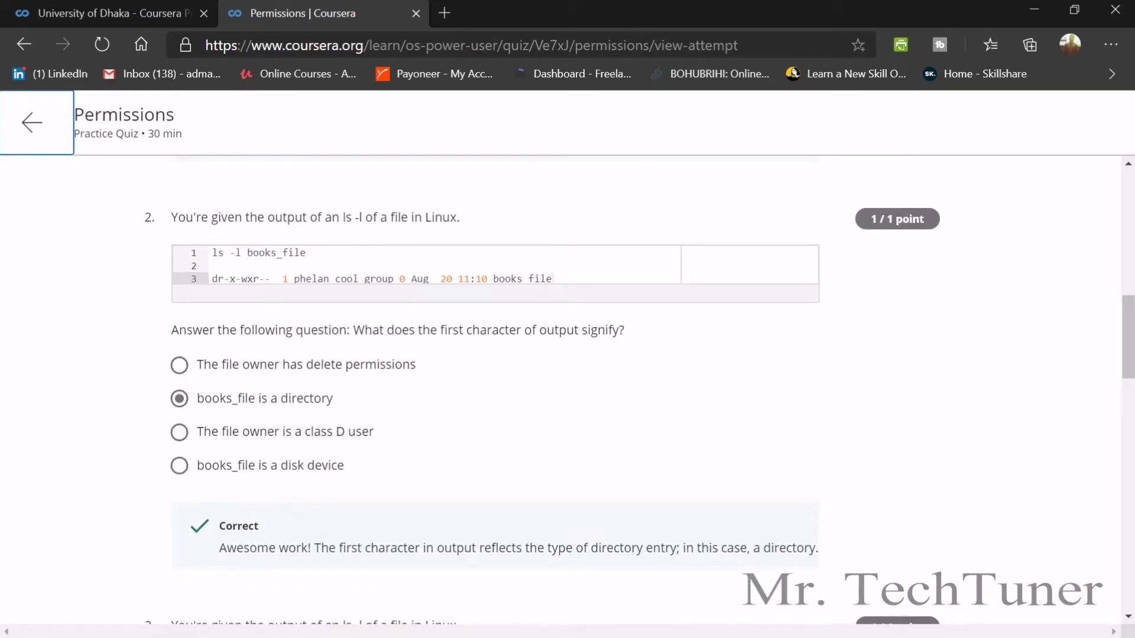
Review questions 2 and 3, including the 'All other users' answer.
{"action": "left_click_drag", "start_coordinate": [178, 324], "coordinate": [635, 324]}
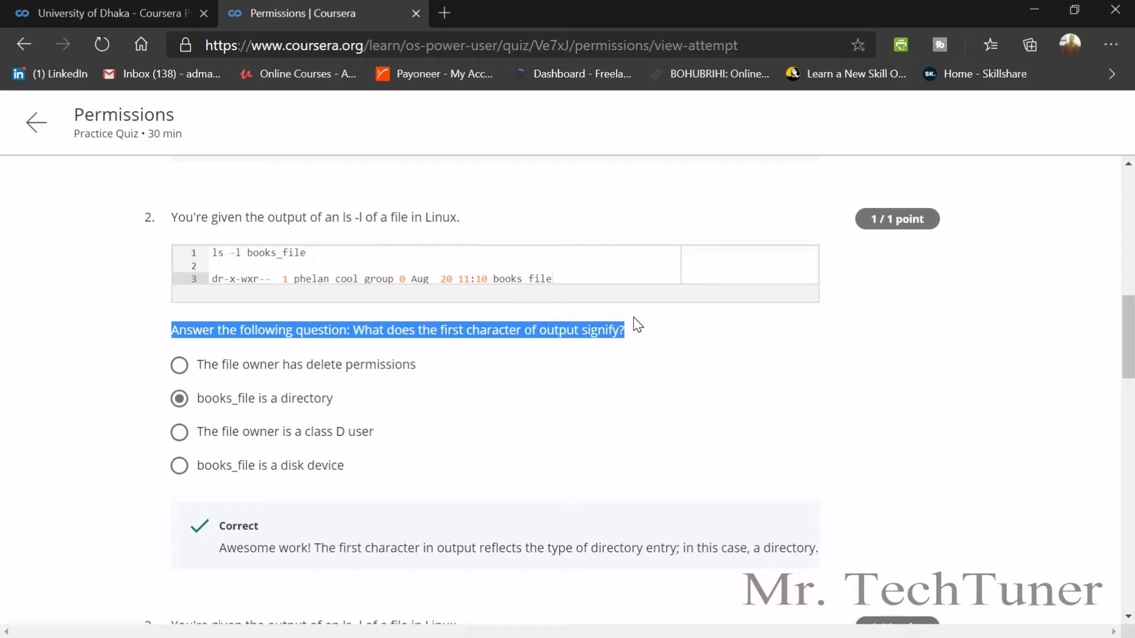
{"action": "scroll", "coordinate": [362, 364], "scroll_direction": "down", "scroll_amount": 1}
{"action": "key", "text": "Tab"}
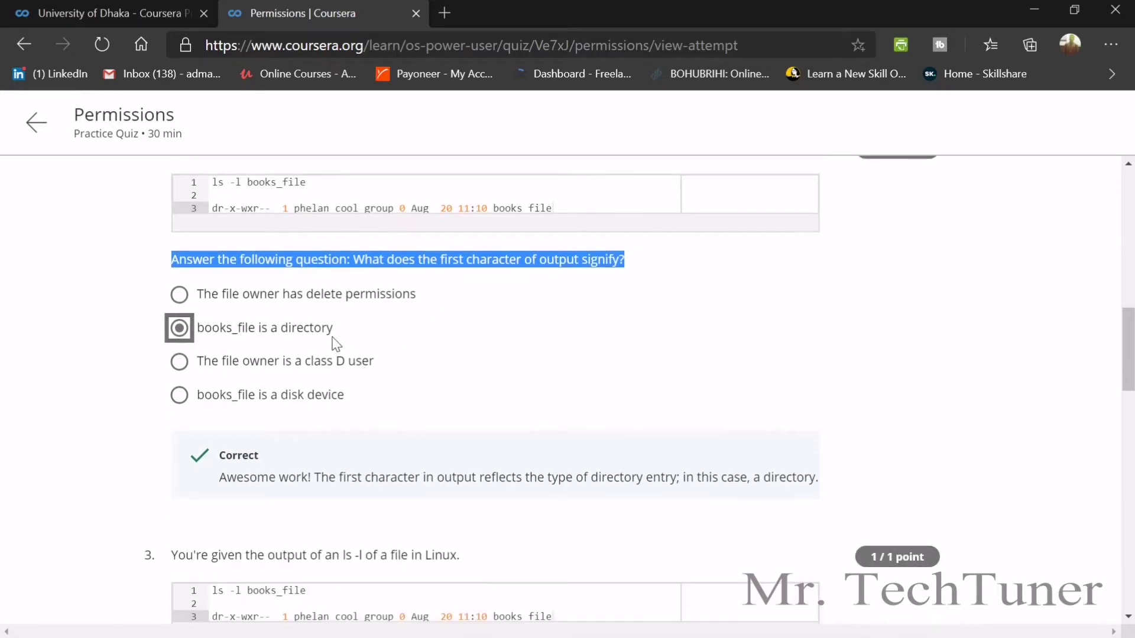
{"action": "scroll", "coordinate": [371, 345], "scroll_direction": "down", "scroll_amount": 5}
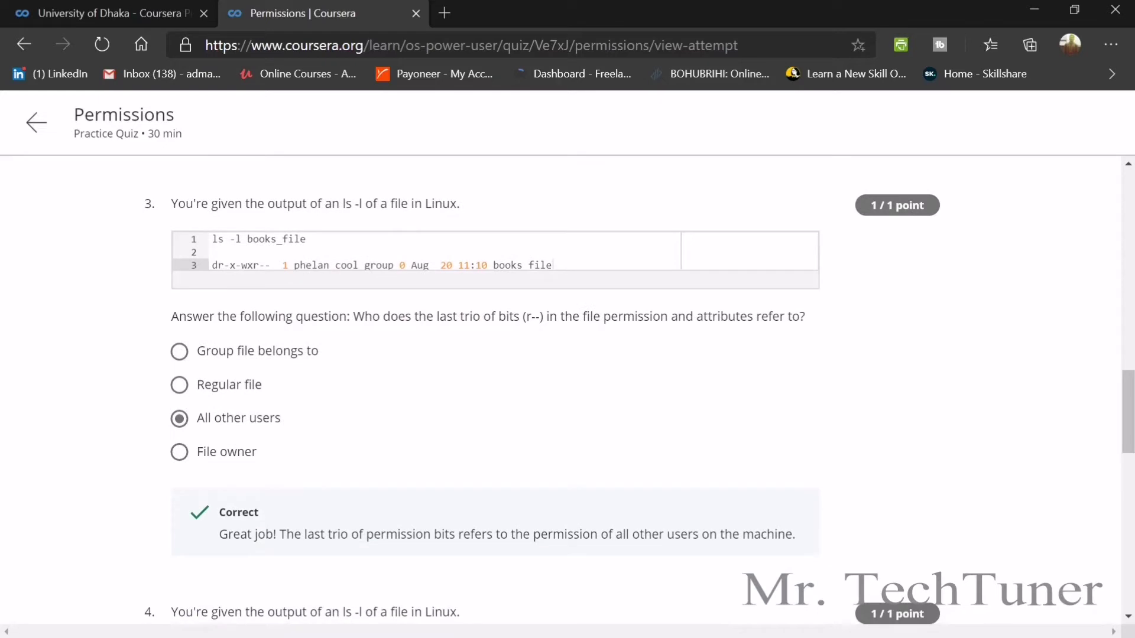
{"action": "key", "text": "Tab"}
{"action": "key", "text": "Escape"}
{"action": "scroll", "coordinate": [341, 337], "scroll_direction": "down", "scroll_amount": 1}
{"action": "key", "text": "Tab"}
{"action": "key", "text": "Down"}
{"action": "key", "text": "Down"}
{"action": "key", "text": "Down"}
{"action": "key", "text": "Up"}
Review the honey_bears owner question and its chmod u+w answer, then go back to the overview.
{"action": "scroll", "coordinate": [263, 345], "scroll_direction": "down", "scroll_amount": 6}
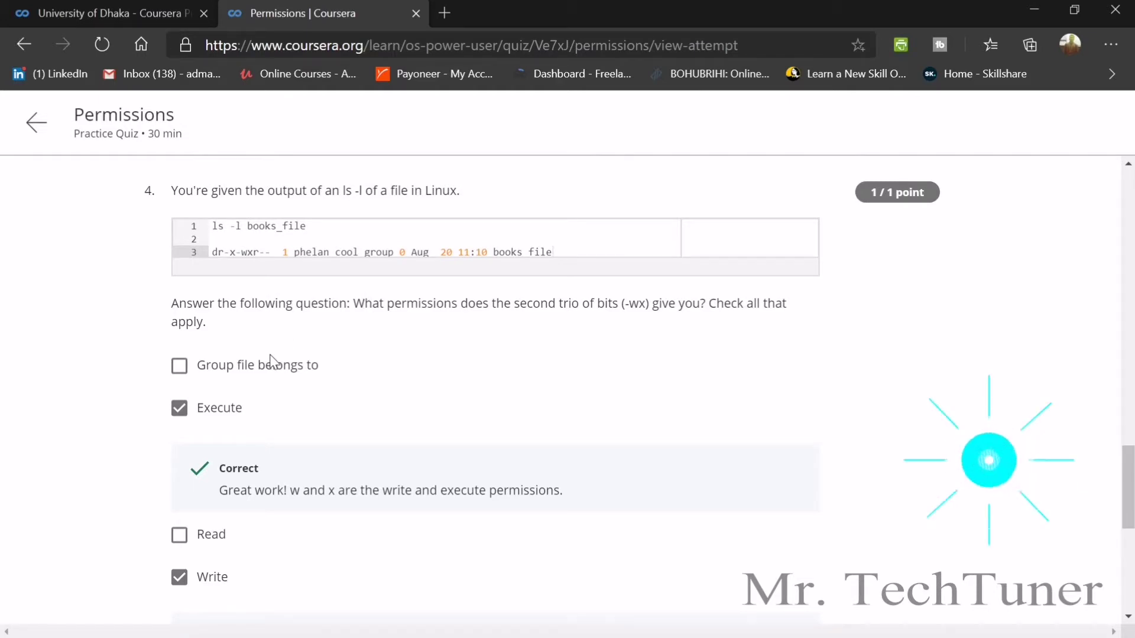
{"action": "scroll", "coordinate": [274, 362], "scroll_direction": "down", "scroll_amount": 1}
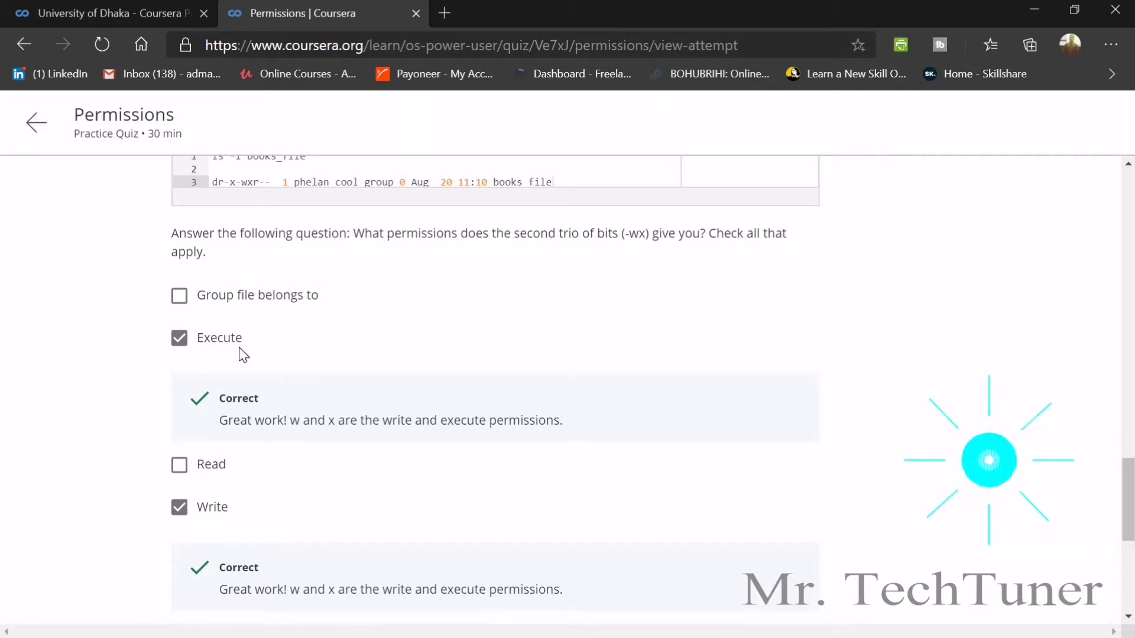
{"action": "scroll", "coordinate": [243, 362], "scroll_direction": "up", "scroll_amount": 1}
{"action": "scroll", "coordinate": [245, 367], "scroll_direction": "down", "scroll_amount": 3}
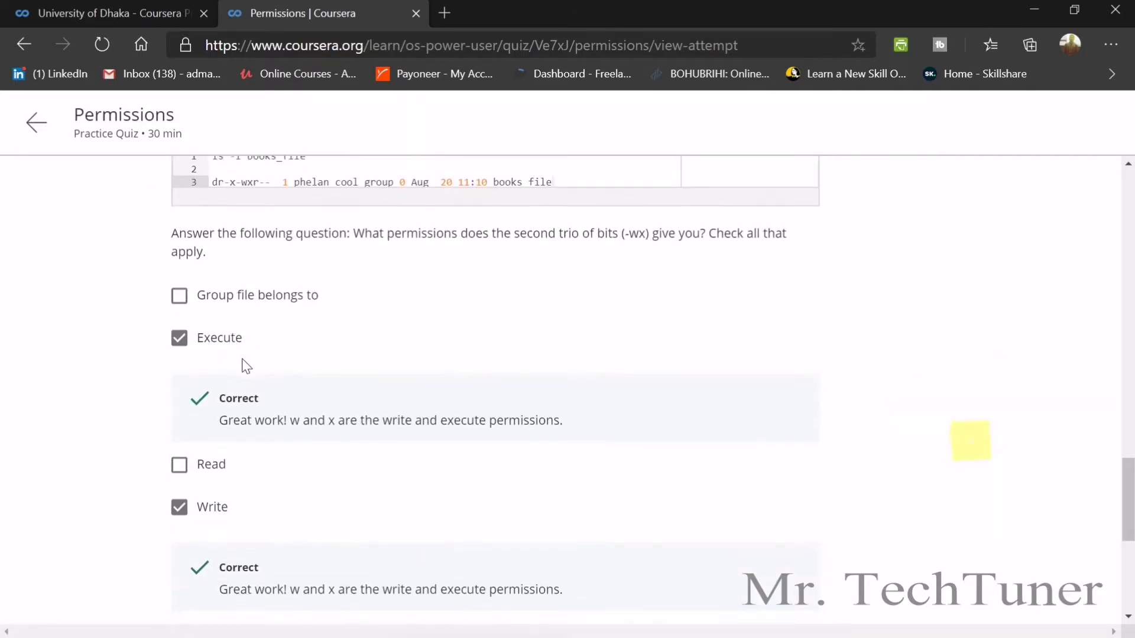
{"action": "scroll", "coordinate": [236, 362], "scroll_direction": "down", "scroll_amount": 4}
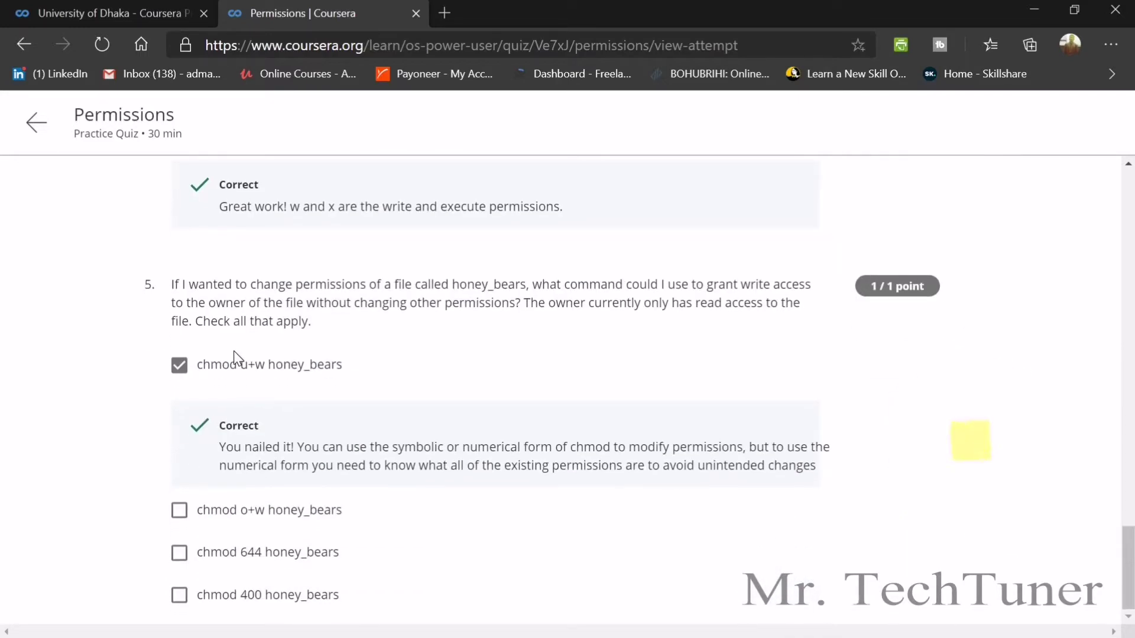
{"action": "left_click_drag", "start_coordinate": [449, 284], "coordinate": [526, 284]}
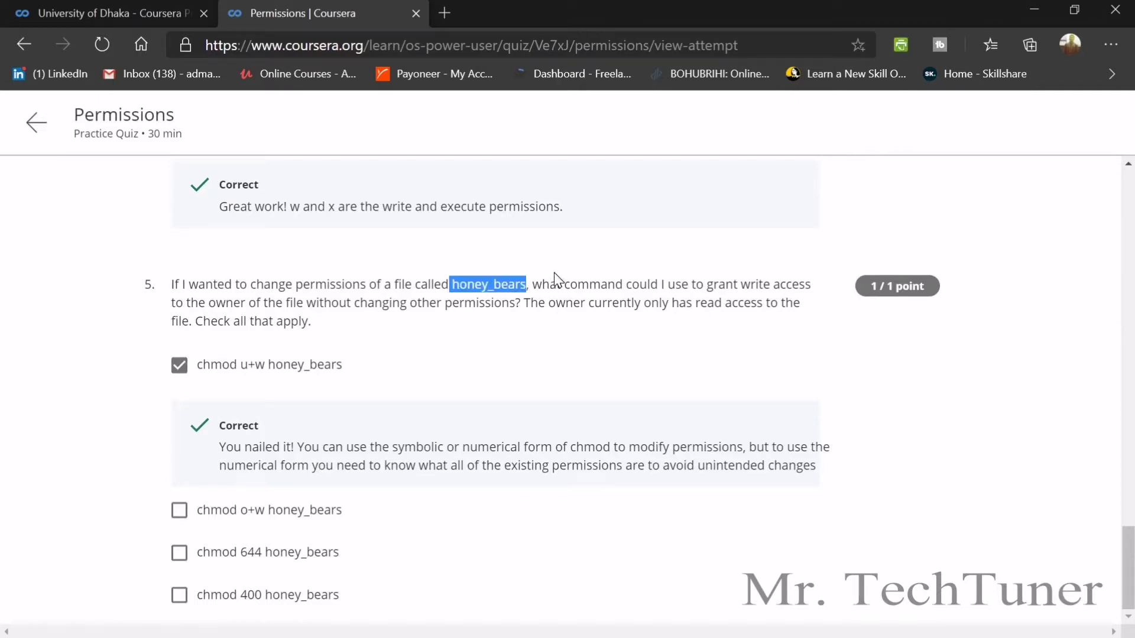
{"action": "left_click_drag", "start_coordinate": [171, 303], "coordinate": [508, 303]}
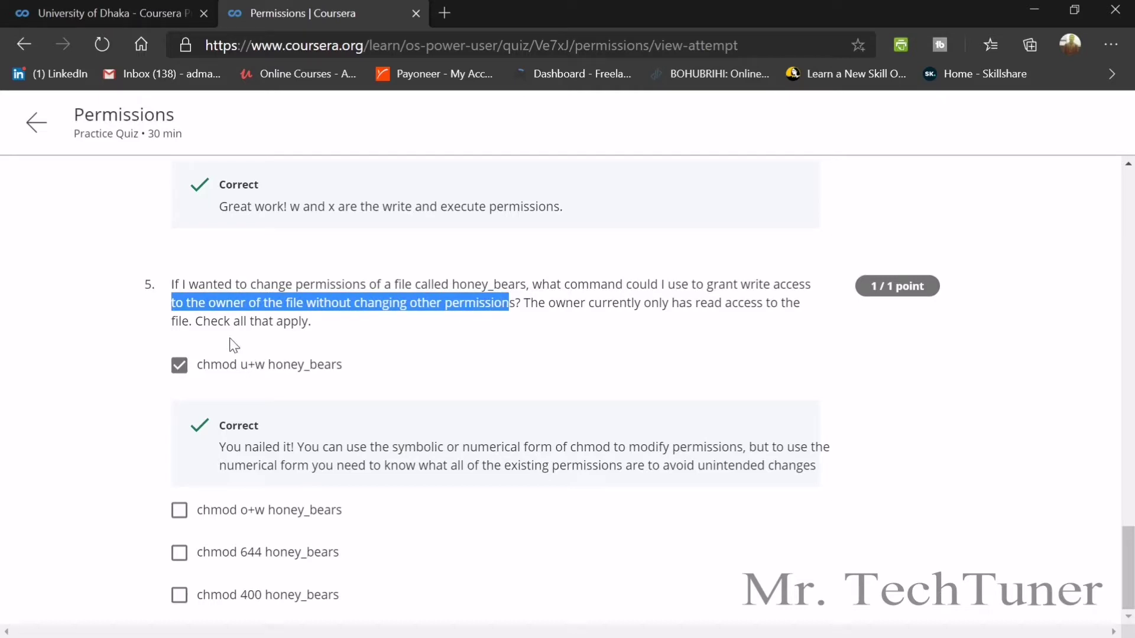
{"action": "left_click_drag", "start_coordinate": [175, 320], "coordinate": [298, 320]}
{"action": "key", "text": "Tab"}
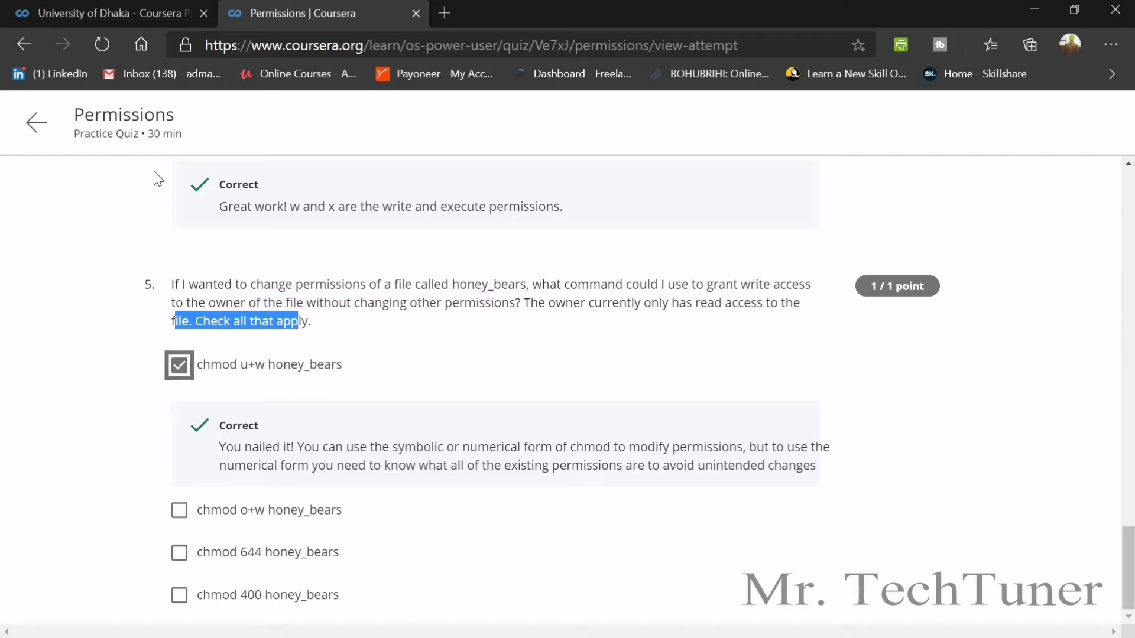
{"action": "left_click", "coordinate": [37, 122]}
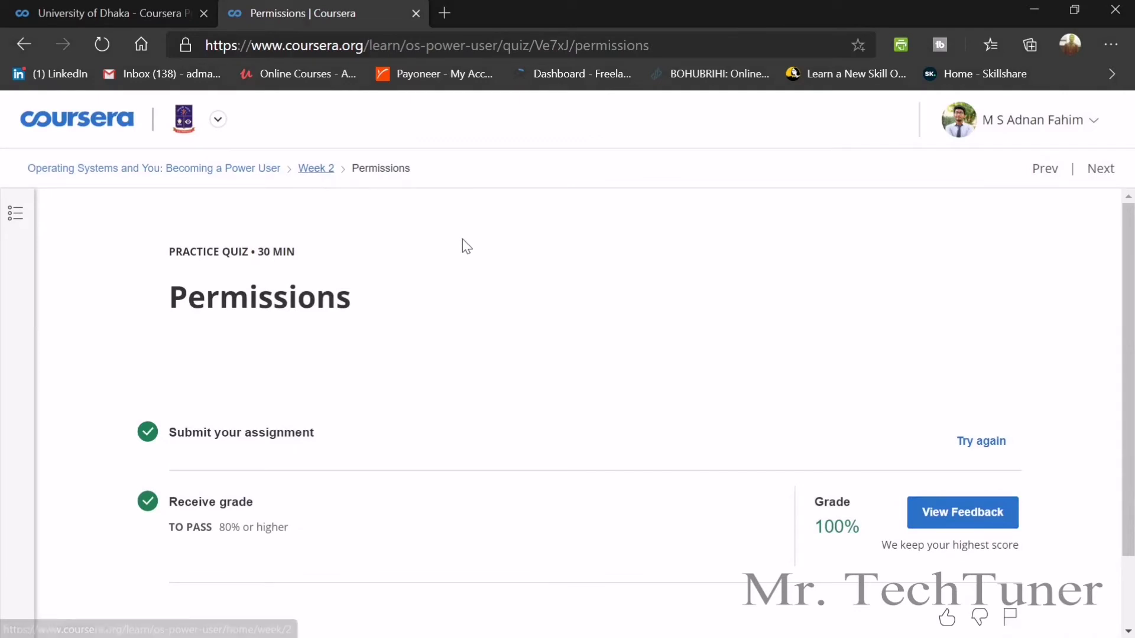
Open the permissions lab from Week 2, agree to the honor code, and start the lab.
{"action": "left_click", "coordinate": [319, 170]}
{"action": "scroll", "coordinate": [473, 236], "scroll_direction": "down", "scroll_amount": 5}
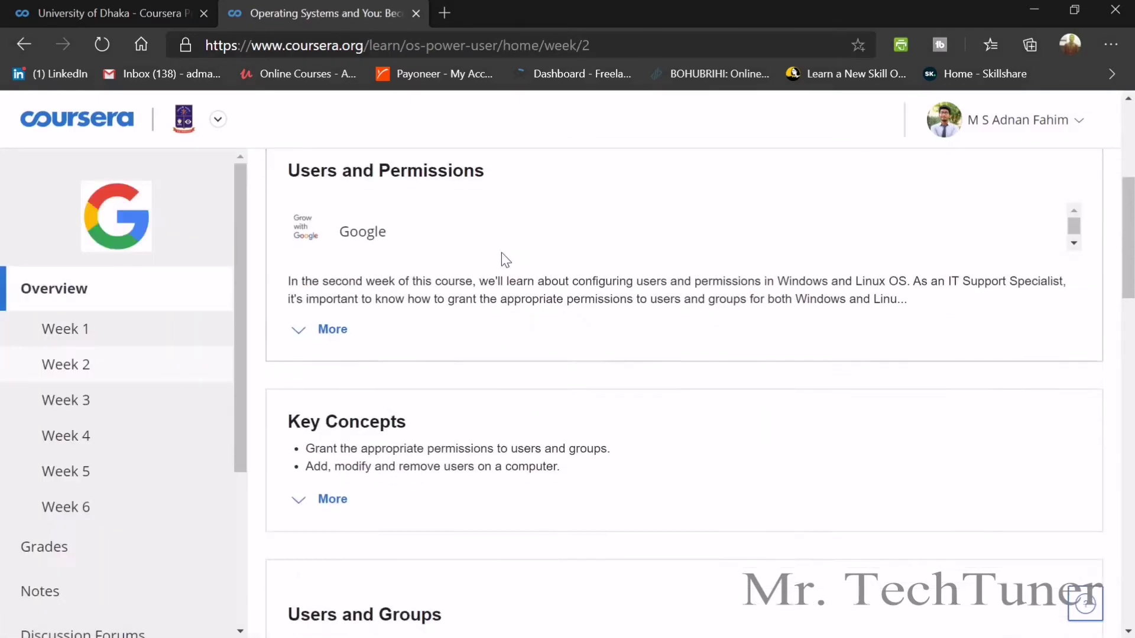
{"action": "scroll", "coordinate": [507, 260], "scroll_direction": "down", "scroll_amount": 12}
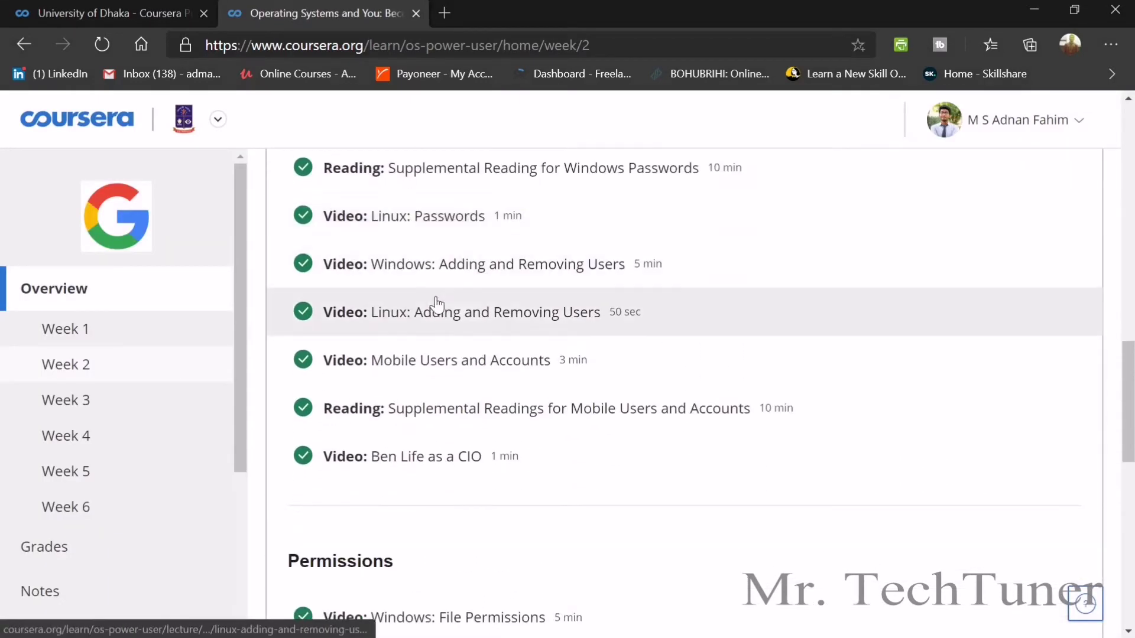
{"action": "scroll", "coordinate": [441, 308], "scroll_direction": "down", "scroll_amount": 12}
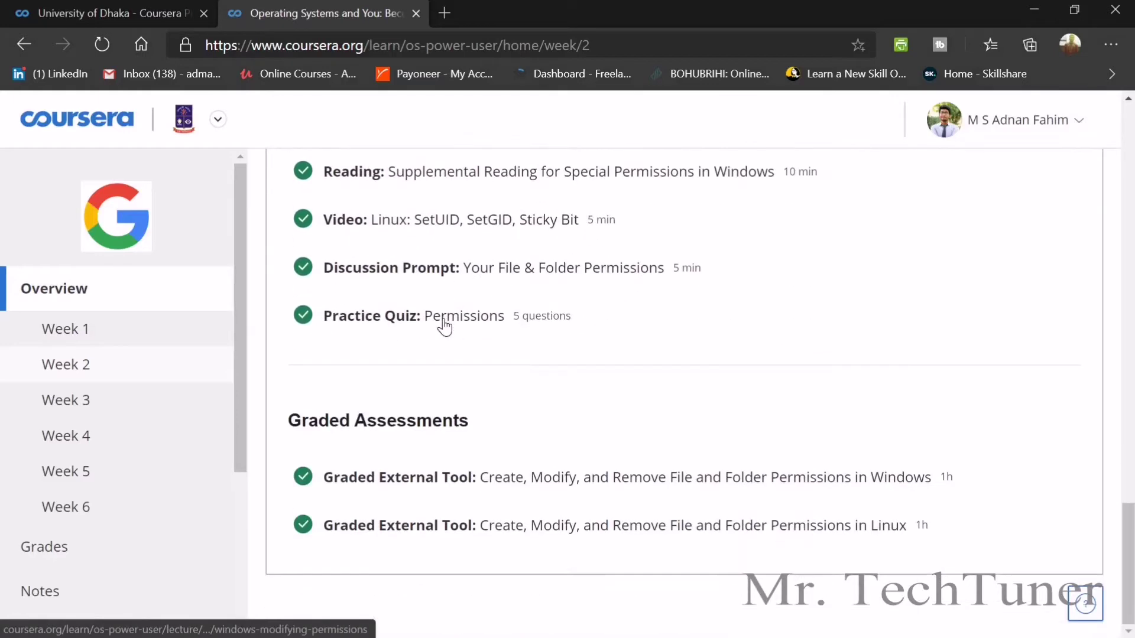
{"action": "left_click", "coordinate": [397, 470]}
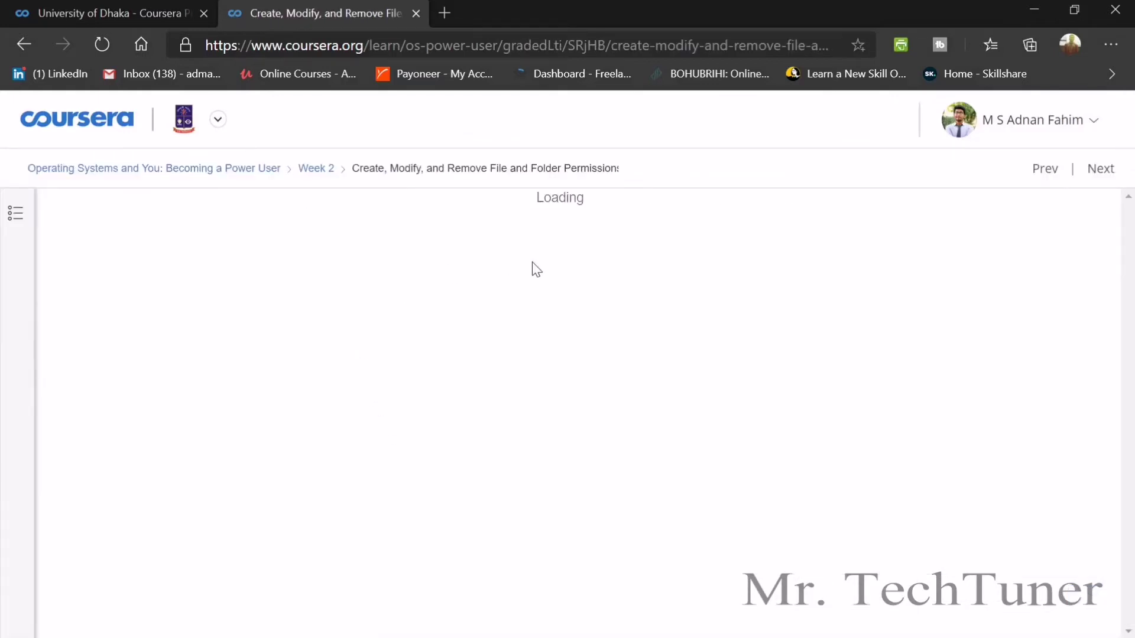
{"action": "scroll", "coordinate": [360, 322], "scroll_direction": "down", "scroll_amount": 7}
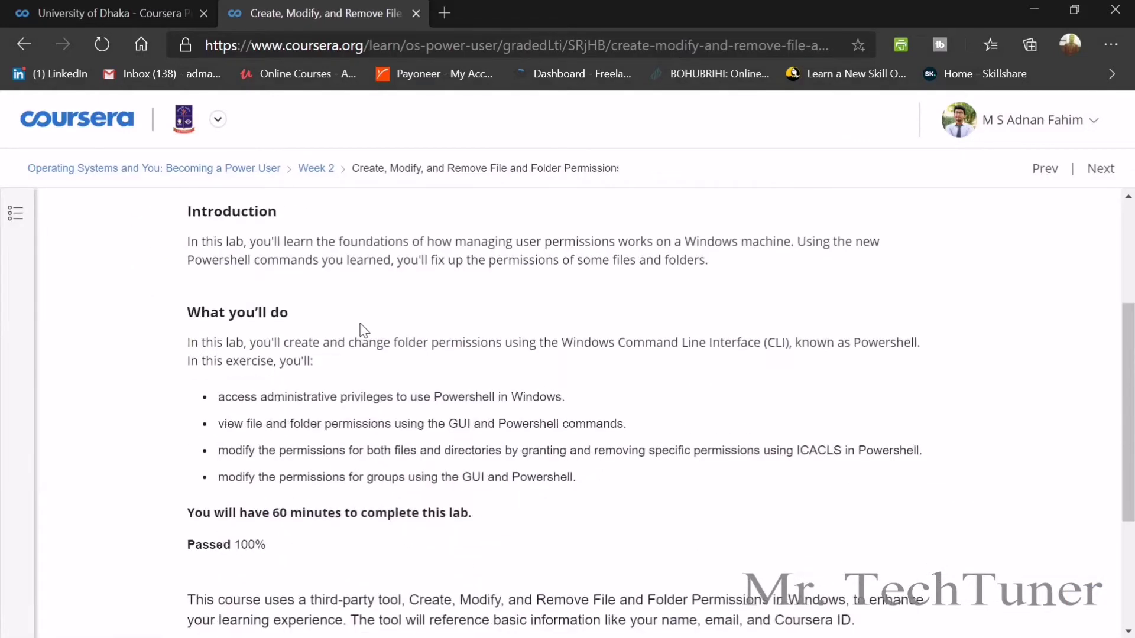
{"action": "left_click", "coordinate": [395, 459]}
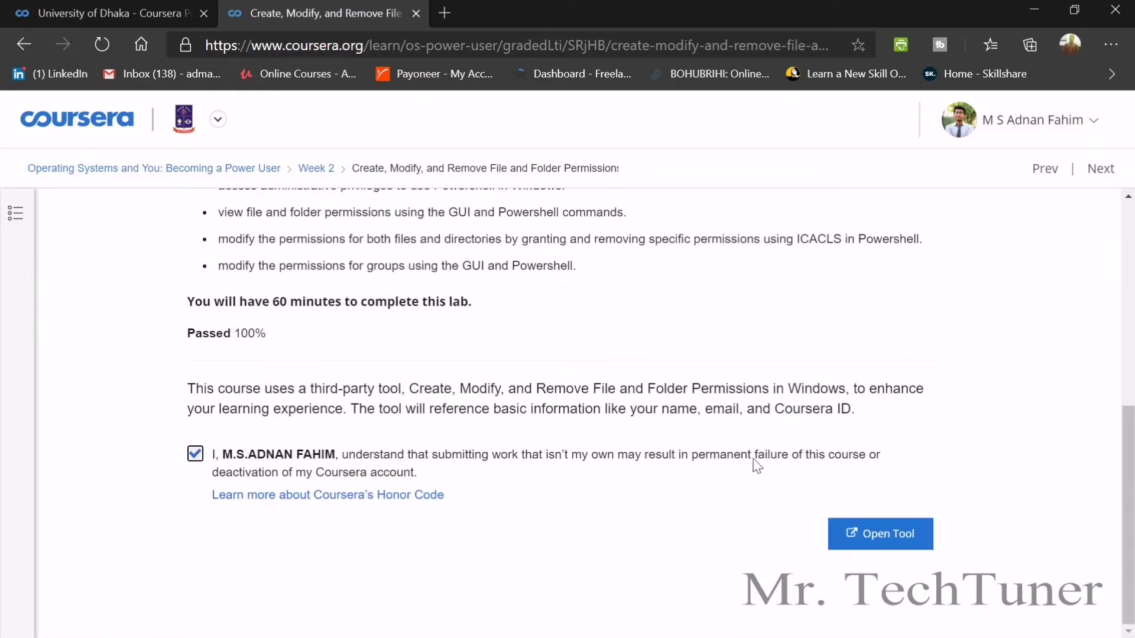
{"action": "left_click", "coordinate": [911, 526]}
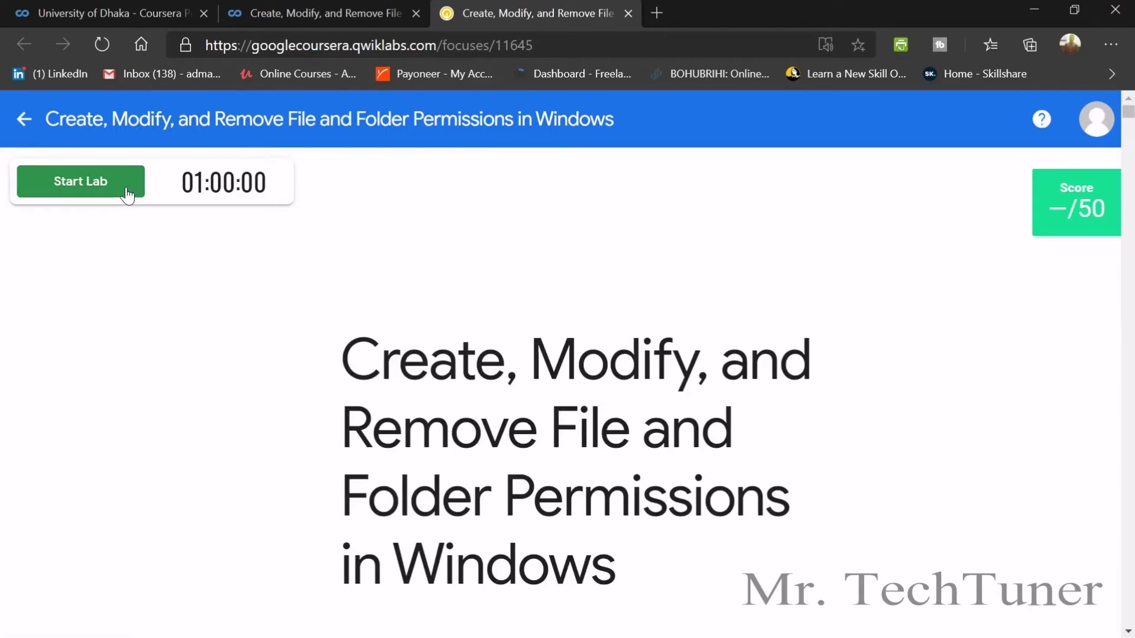
{"action": "left_click", "coordinate": [116, 188]}
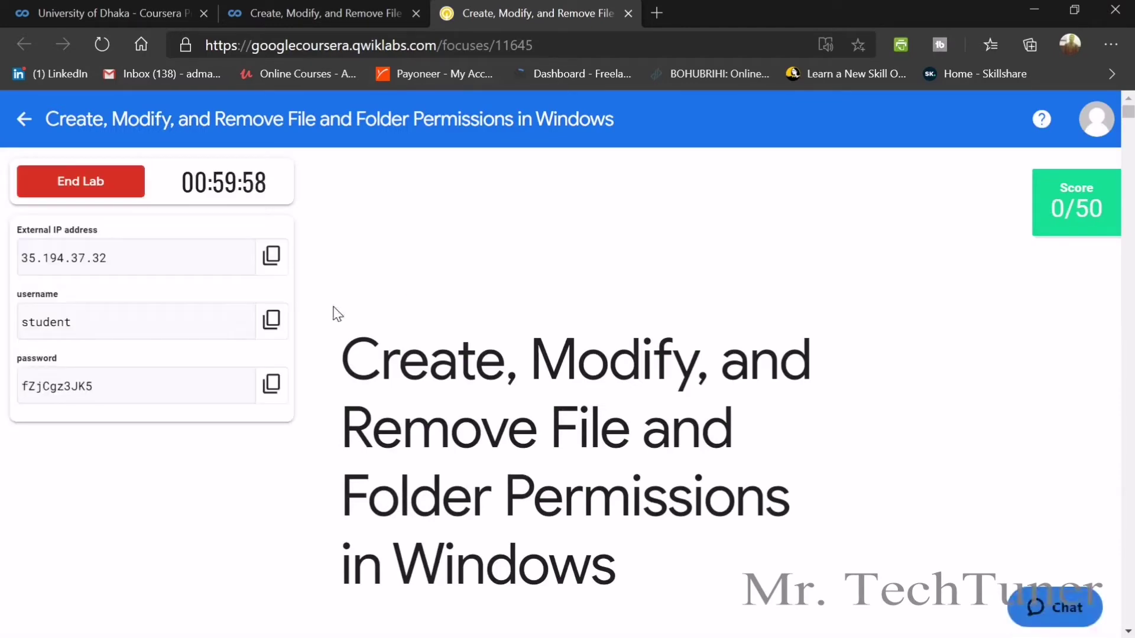
Search Windows for 'remo' to find Remote Desktop Connection.
{"action": "left_click", "coordinate": [15, 625]}
{"action": "left_click", "coordinate": [47, 625]}
{"action": "type", "text": "remo"}
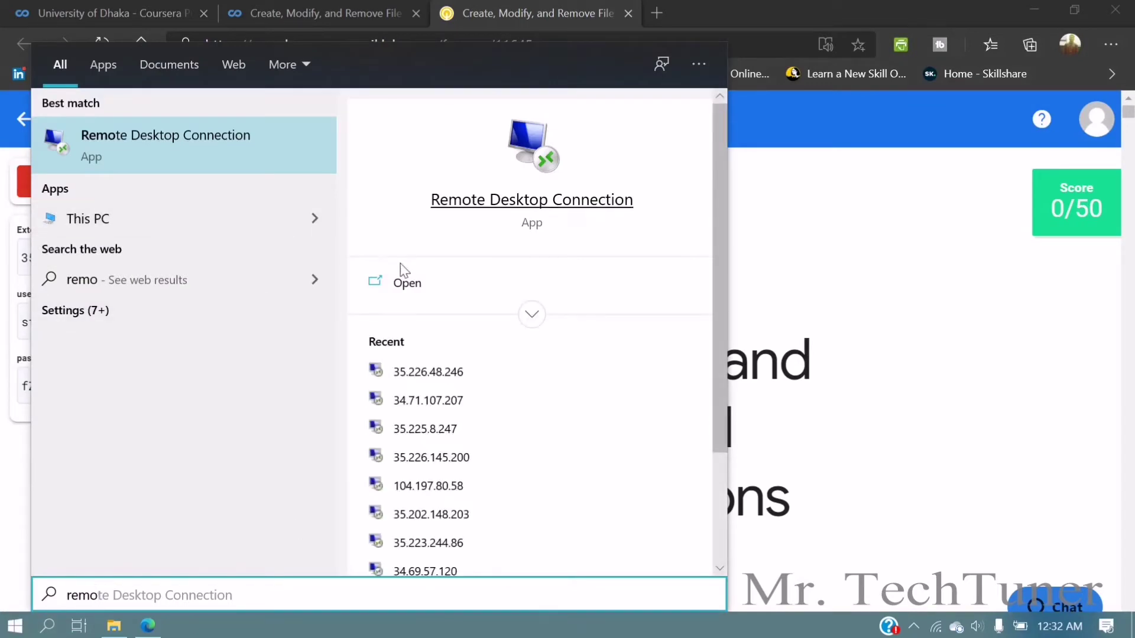
In Remote Desktop Connection, enter the lab's external IP 35.194.37.32 and connect.
{"action": "left_click", "coordinate": [406, 283]}
{"action": "left_click", "coordinate": [272, 257]}
{"action": "key", "text": "alt+Tab"}
{"action": "key", "text": "ctrl+v"}
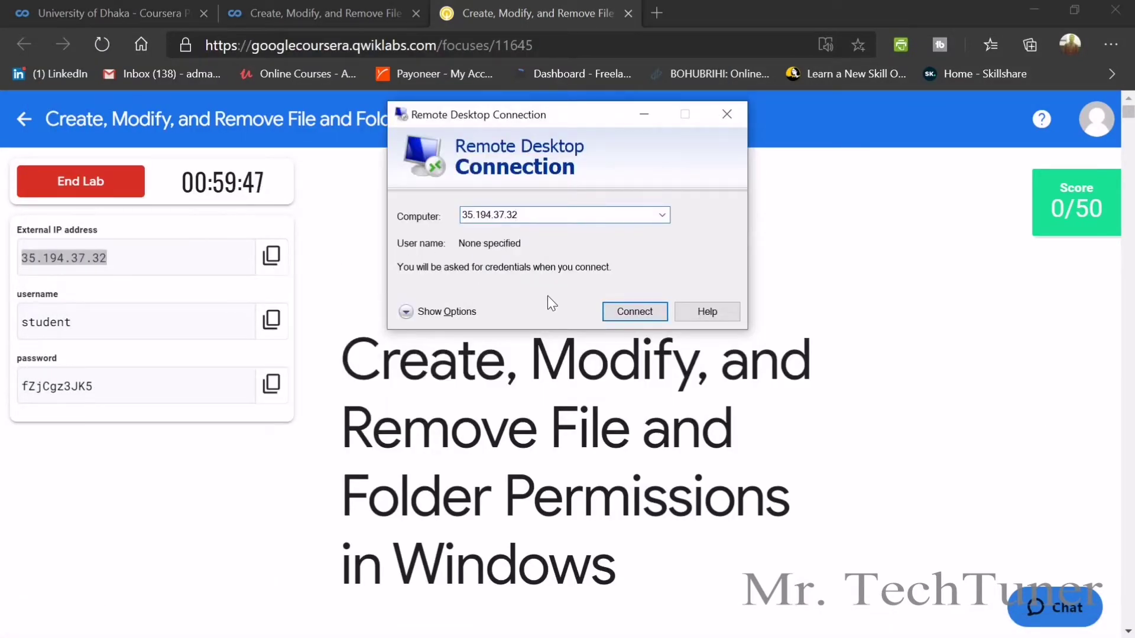
{"action": "left_click", "coordinate": [630, 310]}
Enter the lab username and password, then accept the certificate warning.
{"action": "left_click", "coordinate": [272, 320]}
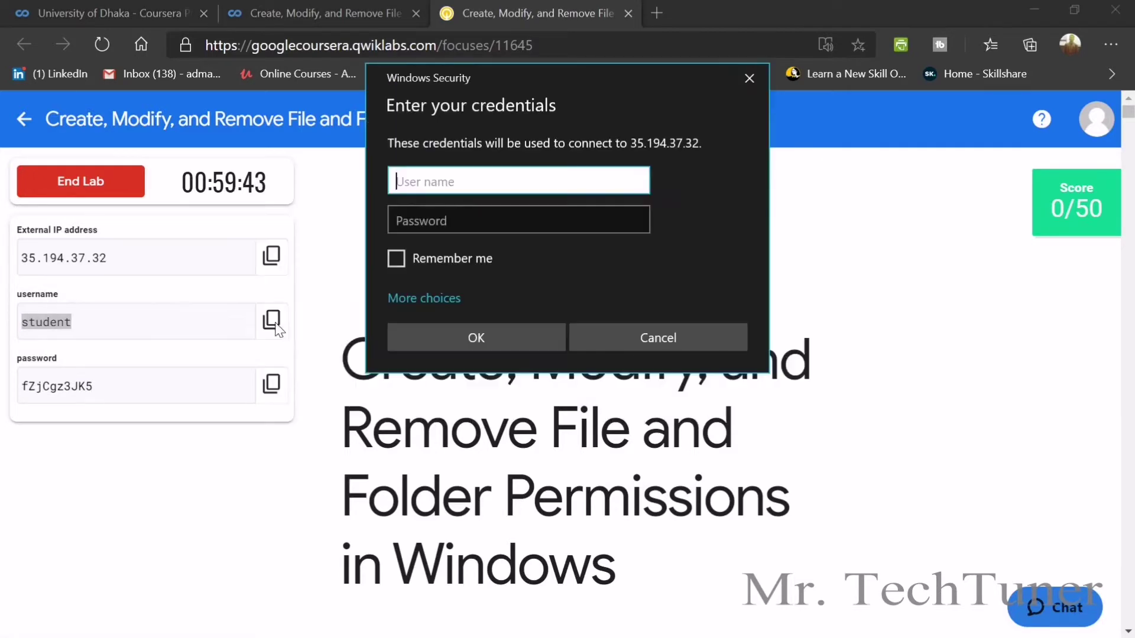
{"action": "key", "text": "ctrl+v"}
{"action": "left_click", "coordinate": [278, 386]}
{"action": "key", "text": "alt+Tab"}
{"action": "key", "text": "ctrl+v"}
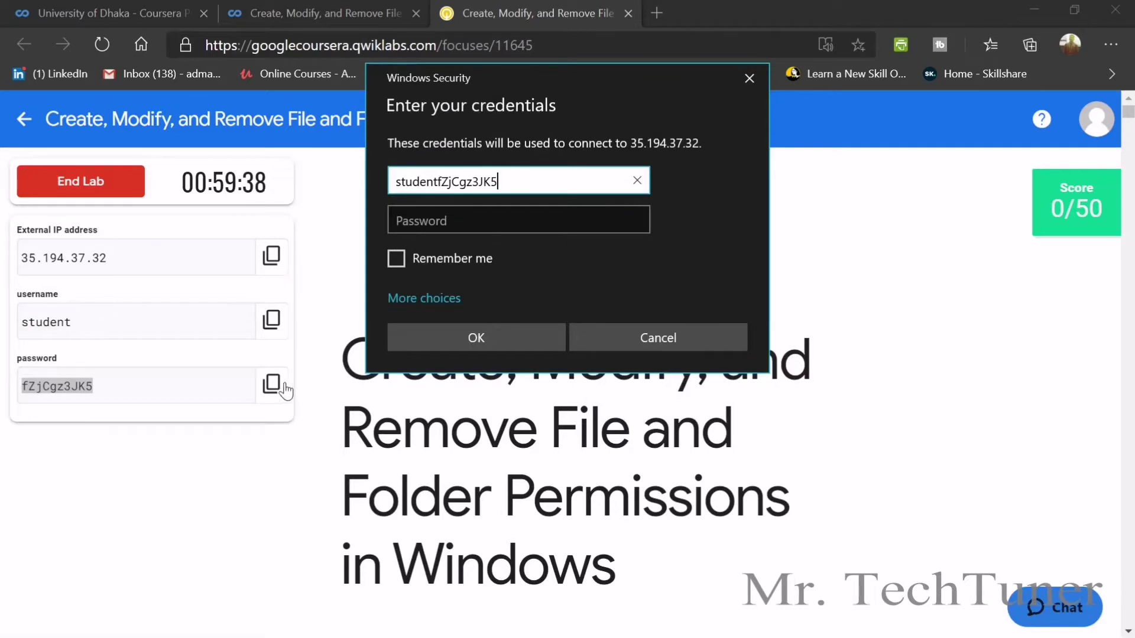
{"action": "key", "text": "ctrl+z"}
{"action": "left_click", "coordinate": [400, 222]}
{"action": "key", "text": "ctrl+v"}
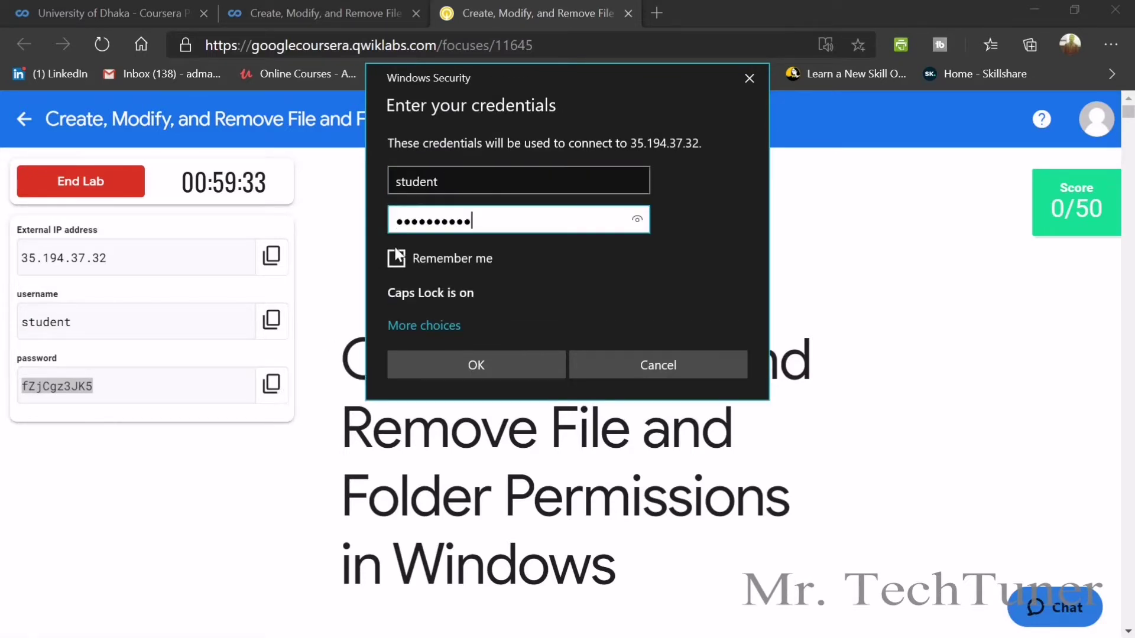
{"action": "left_click", "coordinate": [491, 358]}
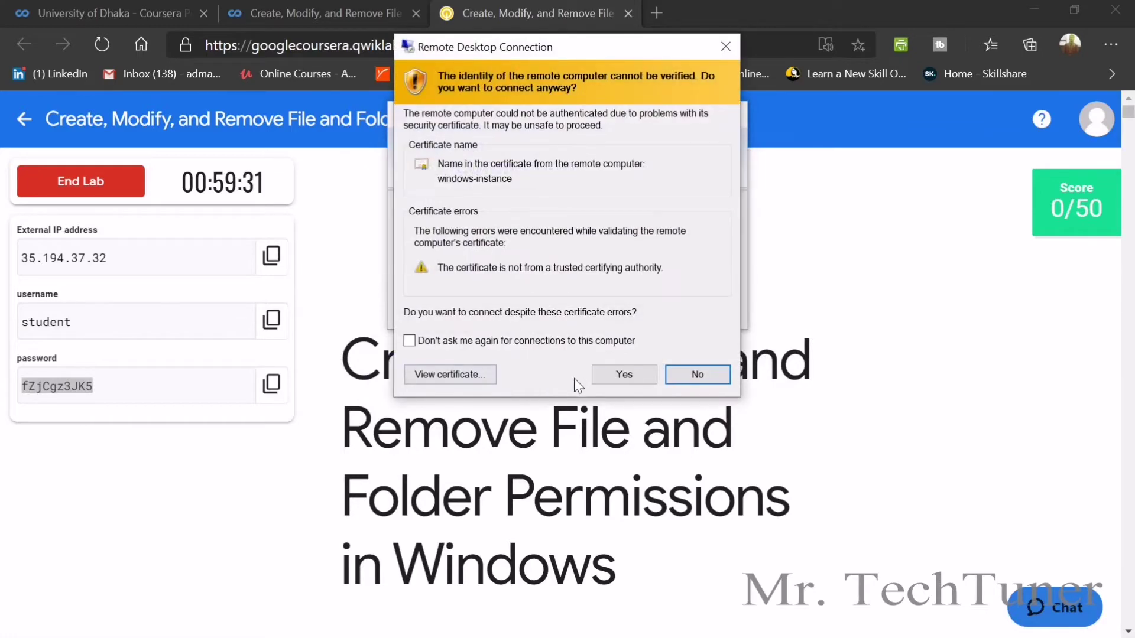
{"action": "left_click", "coordinate": [623, 374]}
{"action": "scroll", "coordinate": [821, 441], "scroll_direction": "down", "scroll_amount": 5}
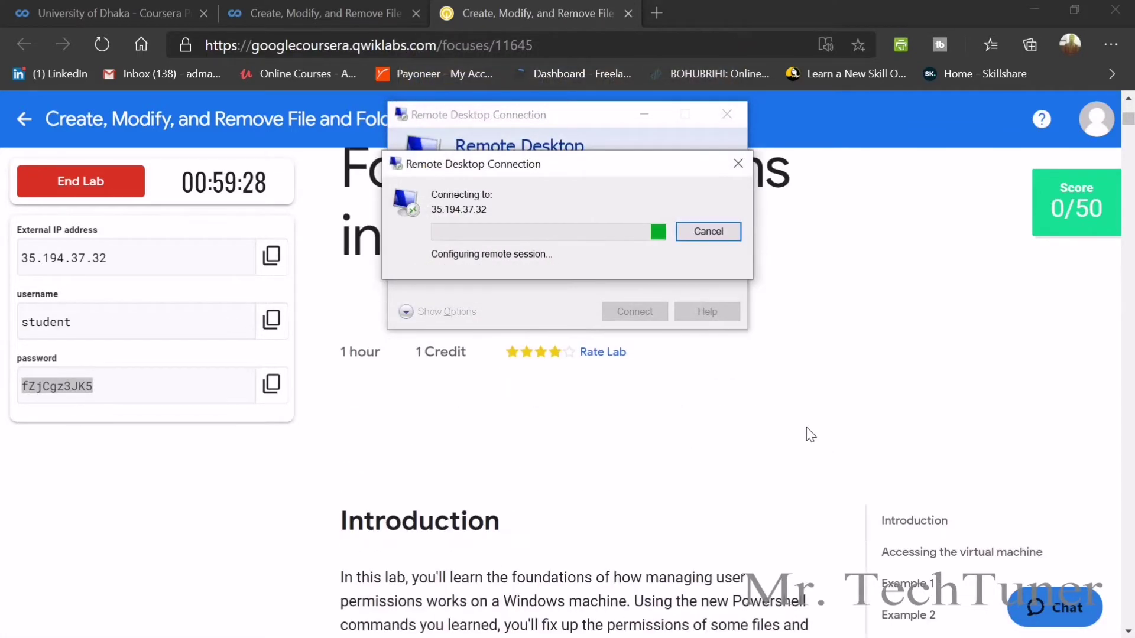
Read the Example 1 instructions on the Documents folder path, then switch to the remote session.
{"action": "scroll", "coordinate": [820, 440], "scroll_direction": "down", "scroll_amount": 3}
{"action": "left_click", "coordinate": [916, 390]}
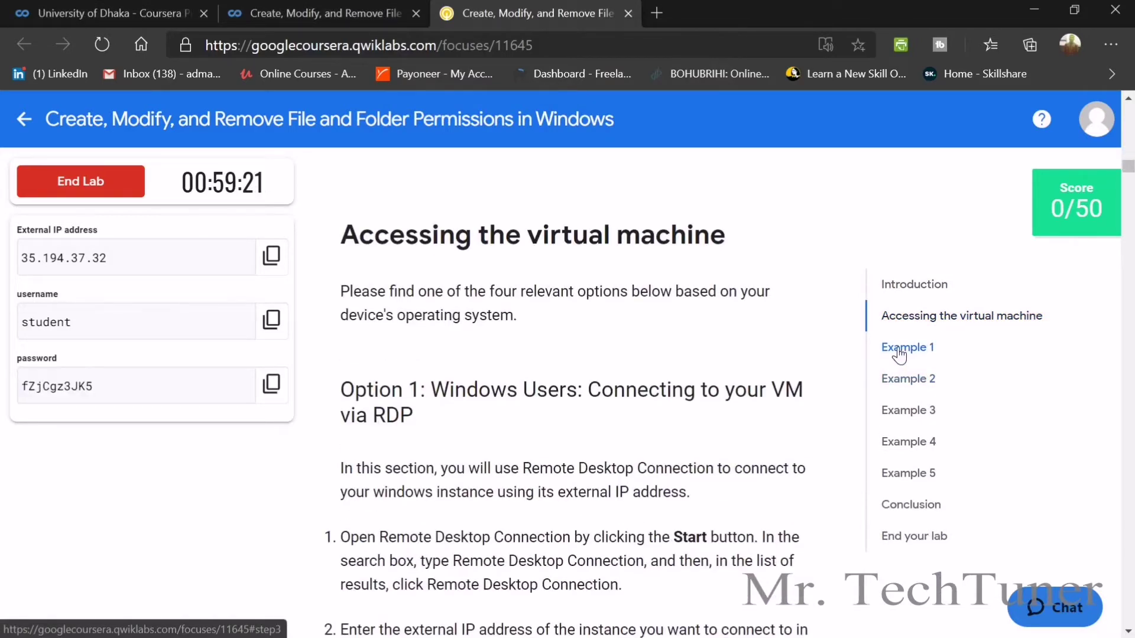
{"action": "left_click", "coordinate": [899, 348]}
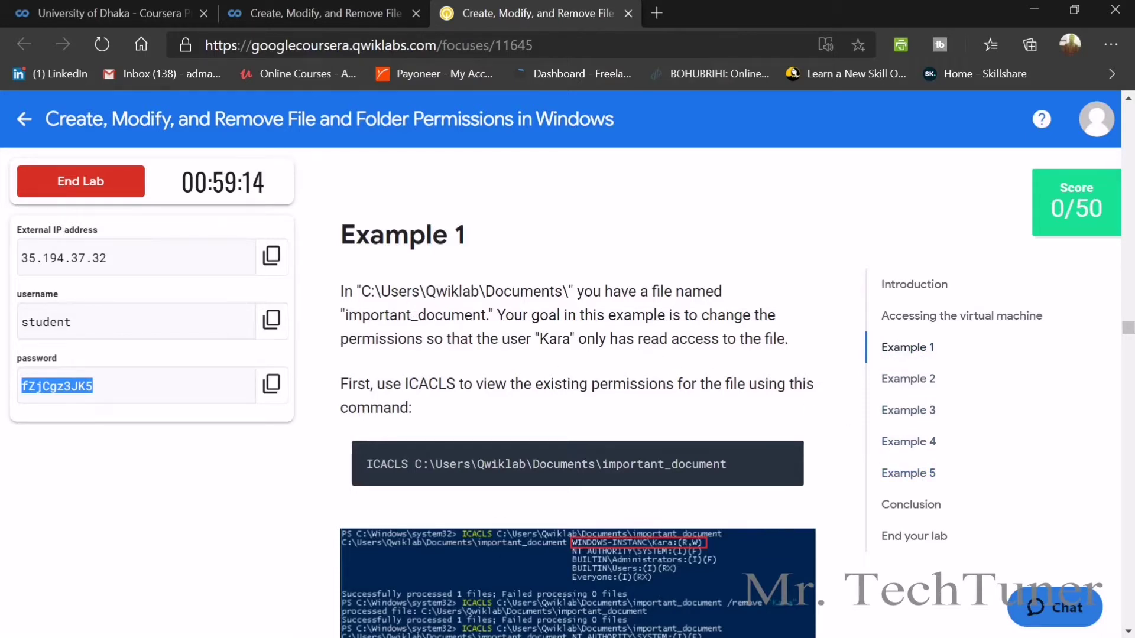
{"action": "left_click_drag", "start_coordinate": [361, 291], "coordinate": [569, 291]}
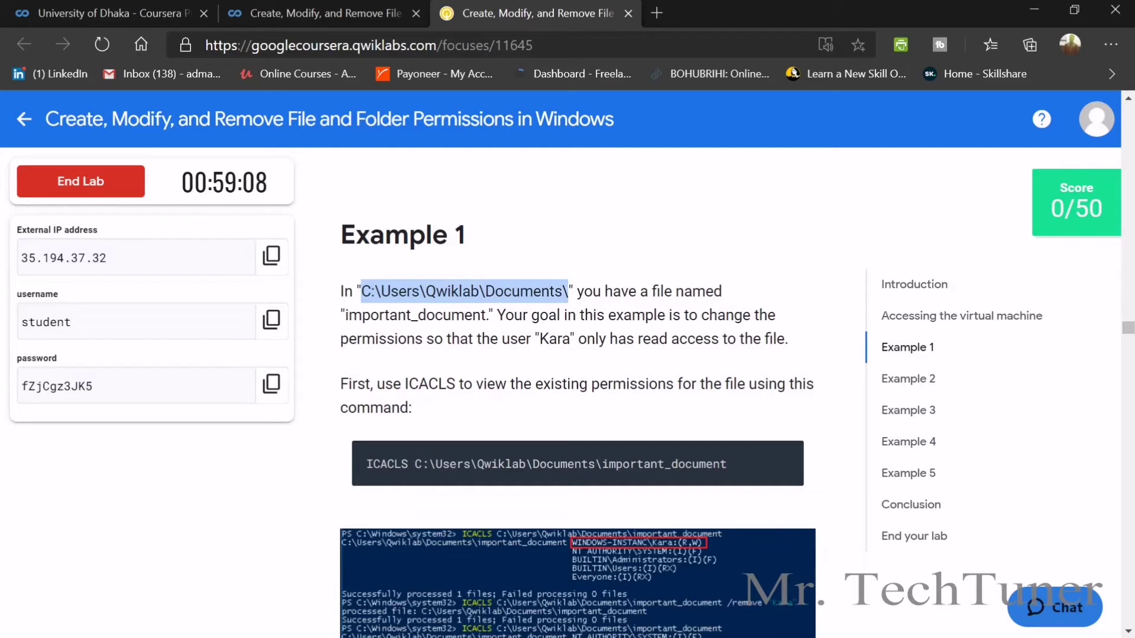
{"action": "scroll", "coordinate": [538, 344], "scroll_direction": "down", "scroll_amount": 1}
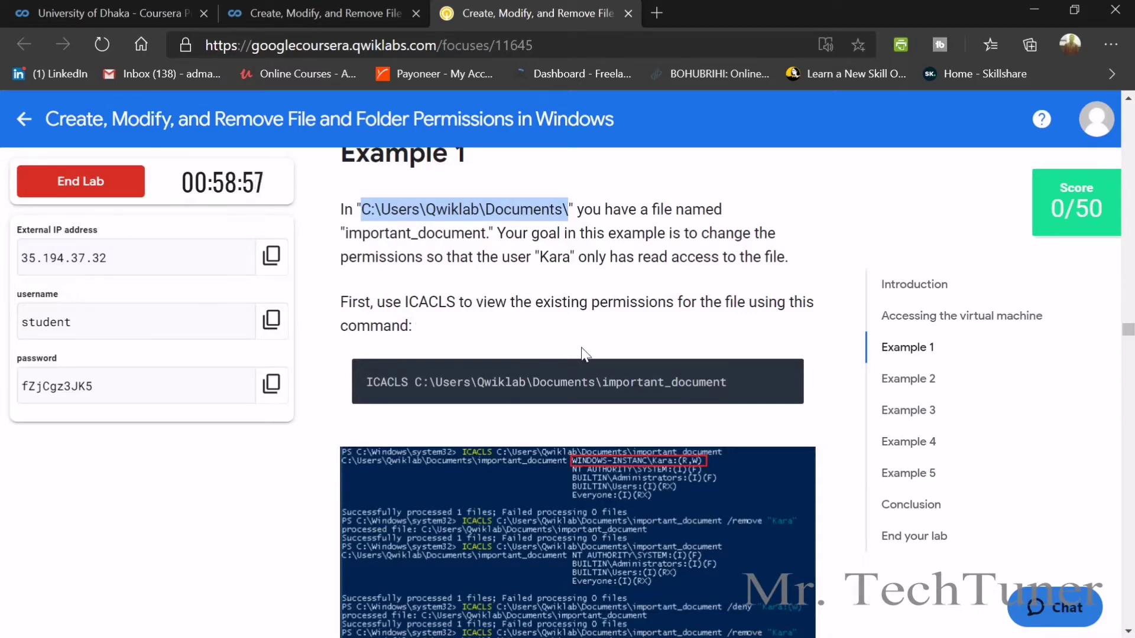
{"action": "mouse_move", "coordinate": [583, 378]}
{"action": "scroll", "coordinate": [744, 387], "scroll_direction": "down", "scroll_amount": 2}
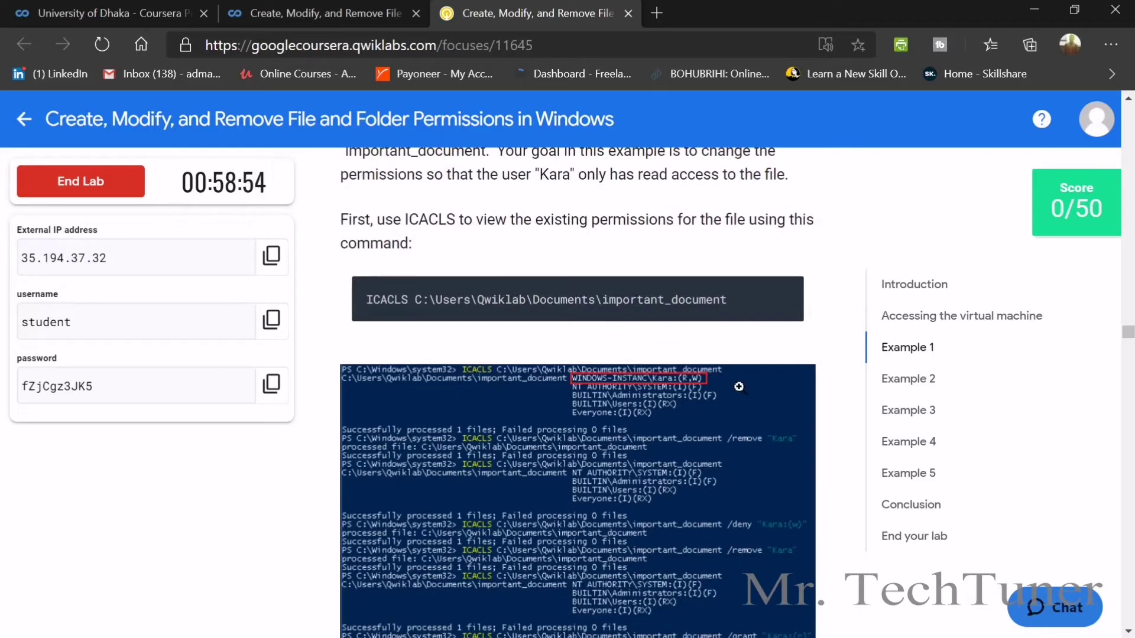
{"action": "scroll", "coordinate": [739, 387], "scroll_direction": "down", "scroll_amount": 7}
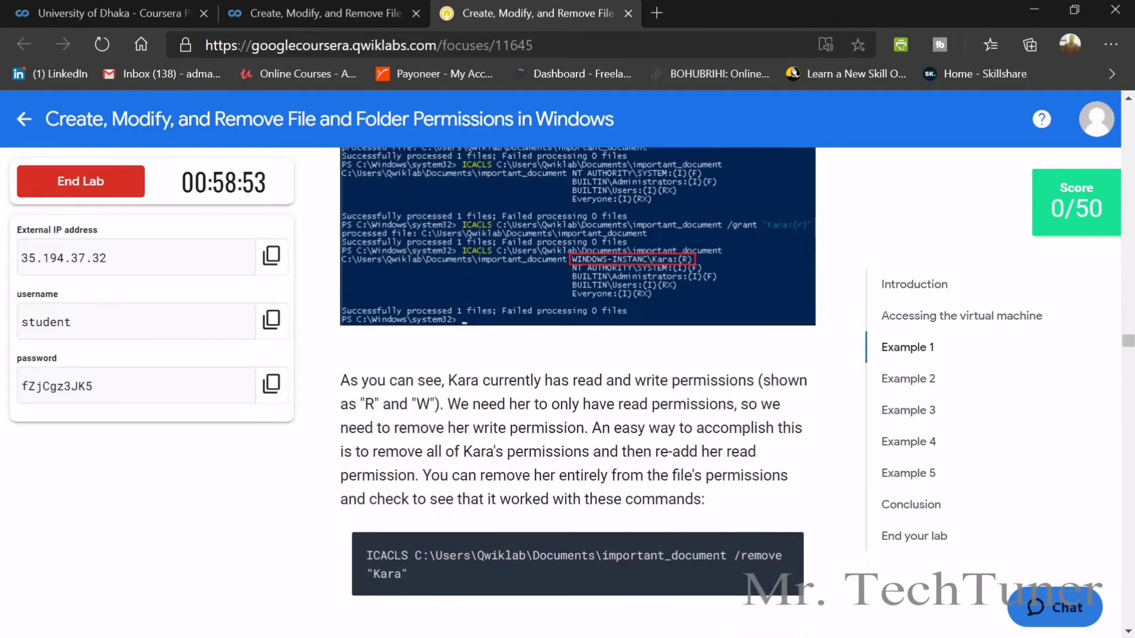
{"action": "key", "text": "alt+Tab"}
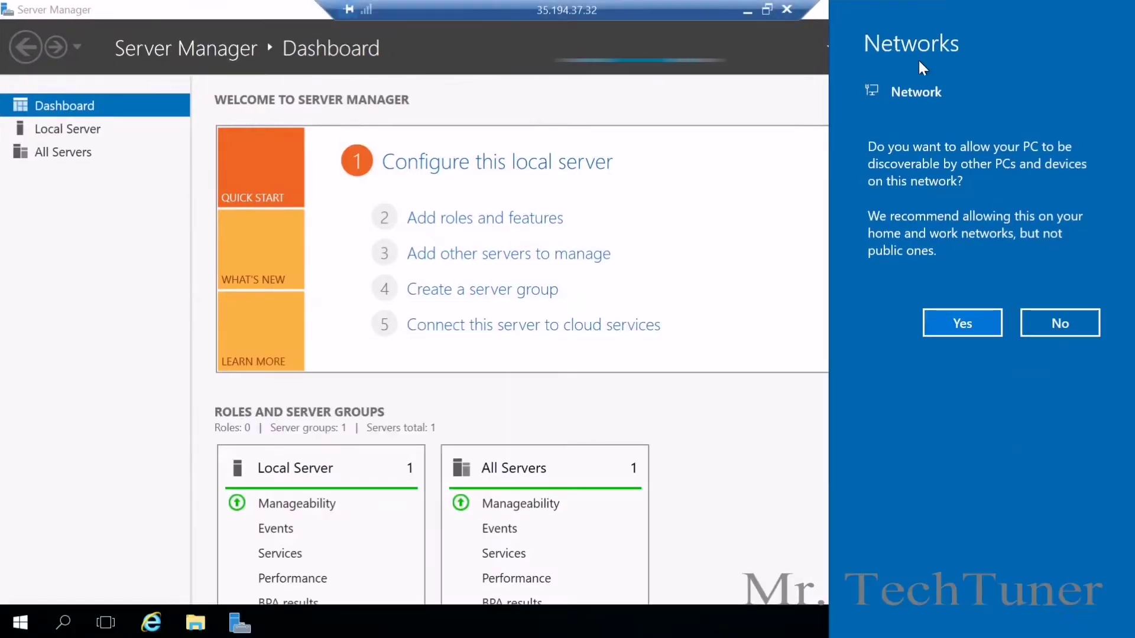
Close Server Manager on the lab machine, study the Example 1 terminal screenshot, and return to the remote desktop.
{"action": "left_click", "coordinate": [804, 176]}
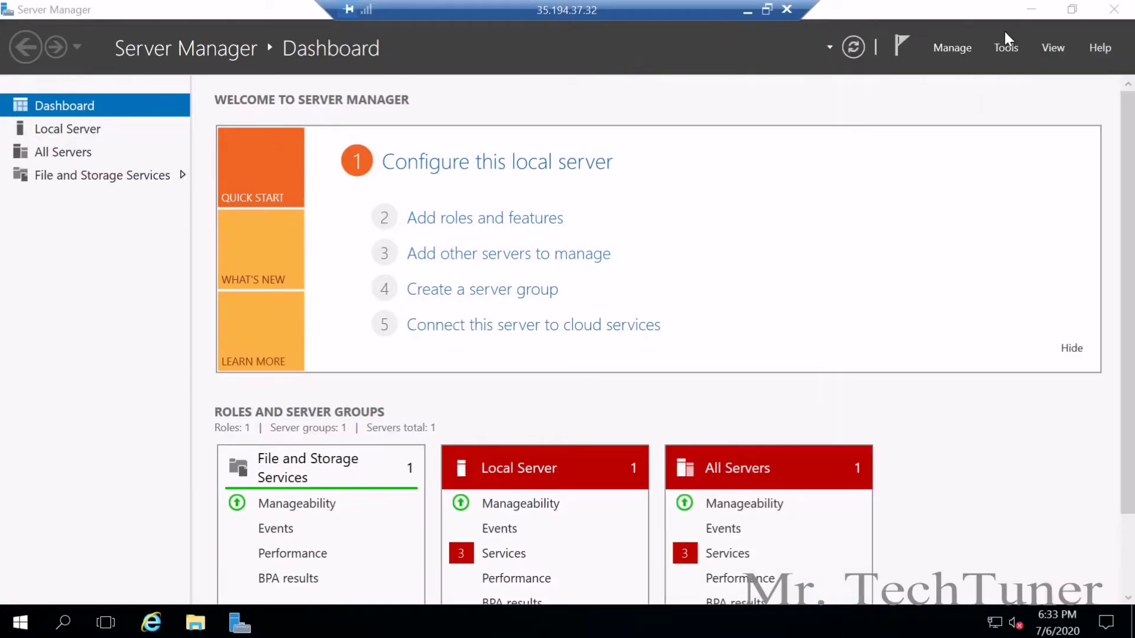
{"action": "left_click", "coordinate": [1112, 10]}
{"action": "left_click", "coordinate": [766, 9]}
{"action": "scroll", "coordinate": [555, 455], "scroll_direction": "up", "scroll_amount": 2}
{"action": "scroll", "coordinate": [544, 443], "scroll_direction": "down", "scroll_amount": 5}
{"action": "left_click", "coordinate": [535, 437]}
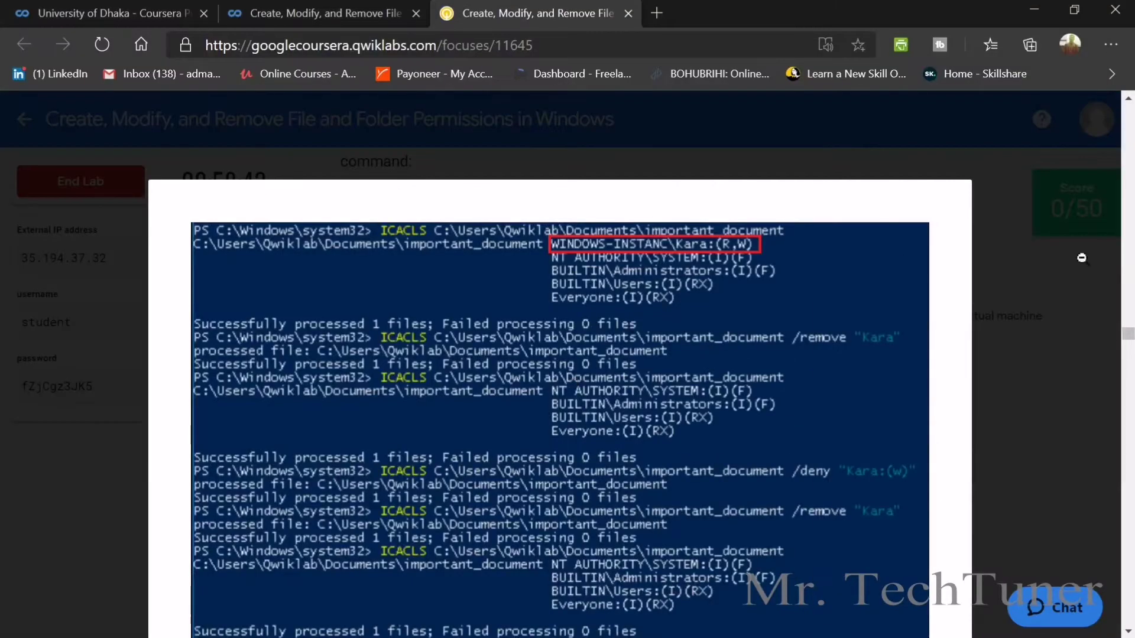
{"action": "left_click", "coordinate": [1029, 269]}
{"action": "scroll", "coordinate": [738, 322], "scroll_direction": "up", "scroll_amount": 4}
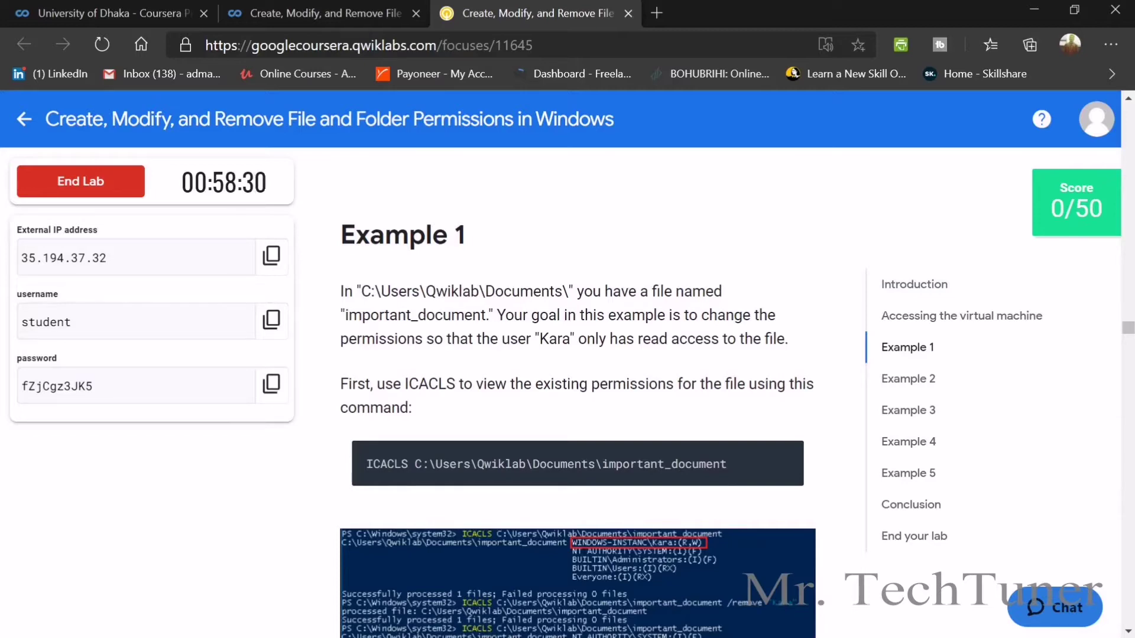
{"action": "scroll", "coordinate": [614, 332], "scroll_direction": "down", "scroll_amount": 10}
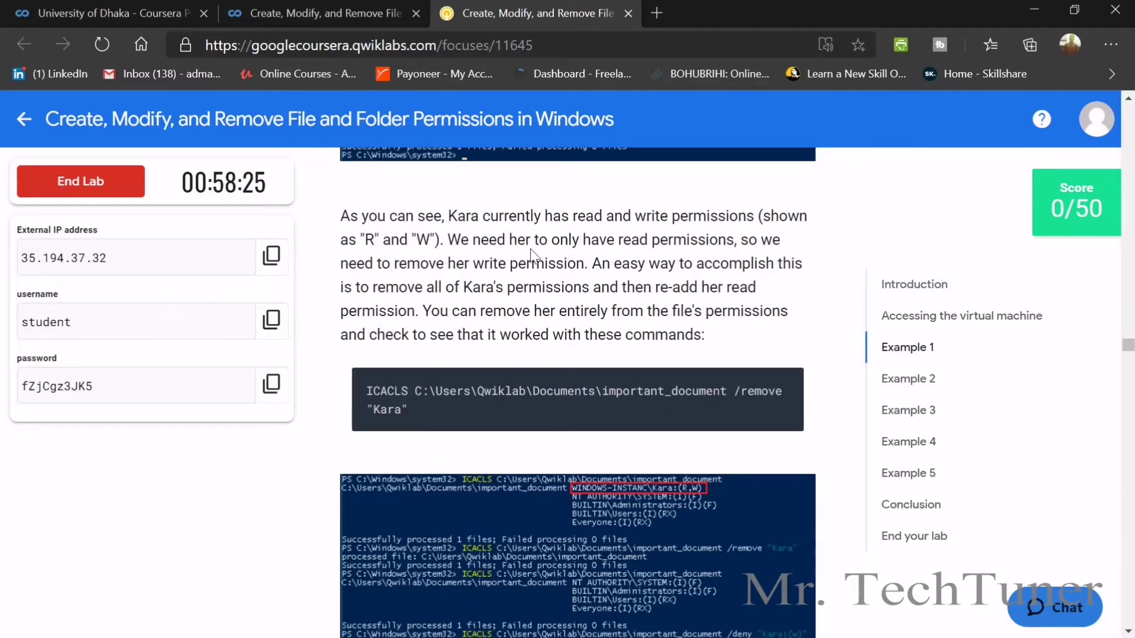
{"action": "scroll", "coordinate": [788, 381], "scroll_direction": "up", "scroll_amount": 5}
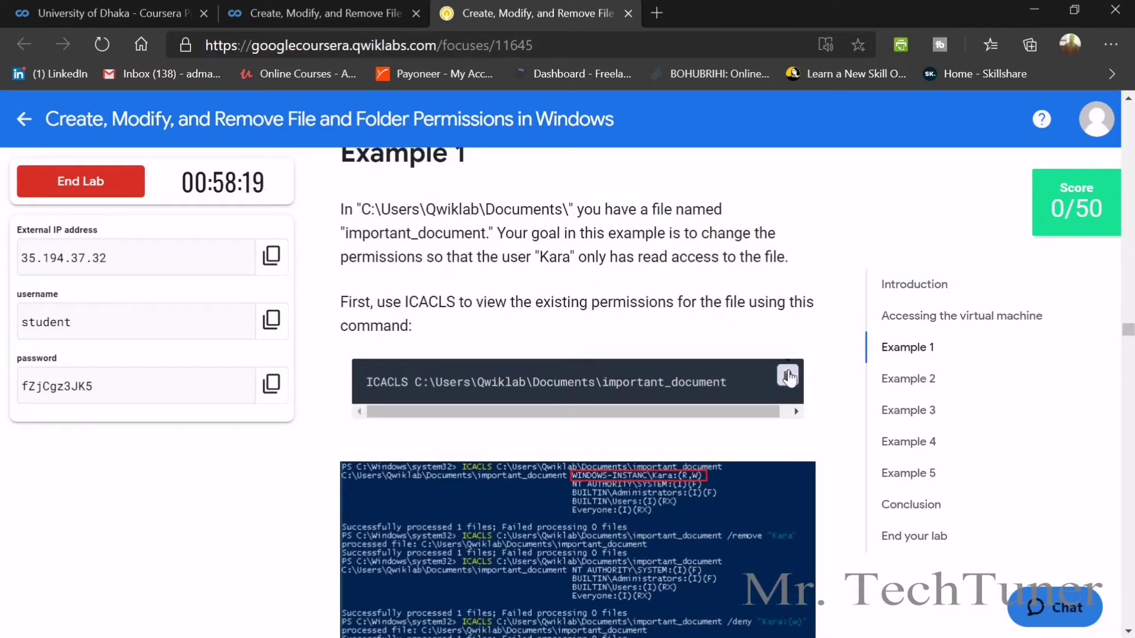
{"action": "key", "text": "alt+Tab"}
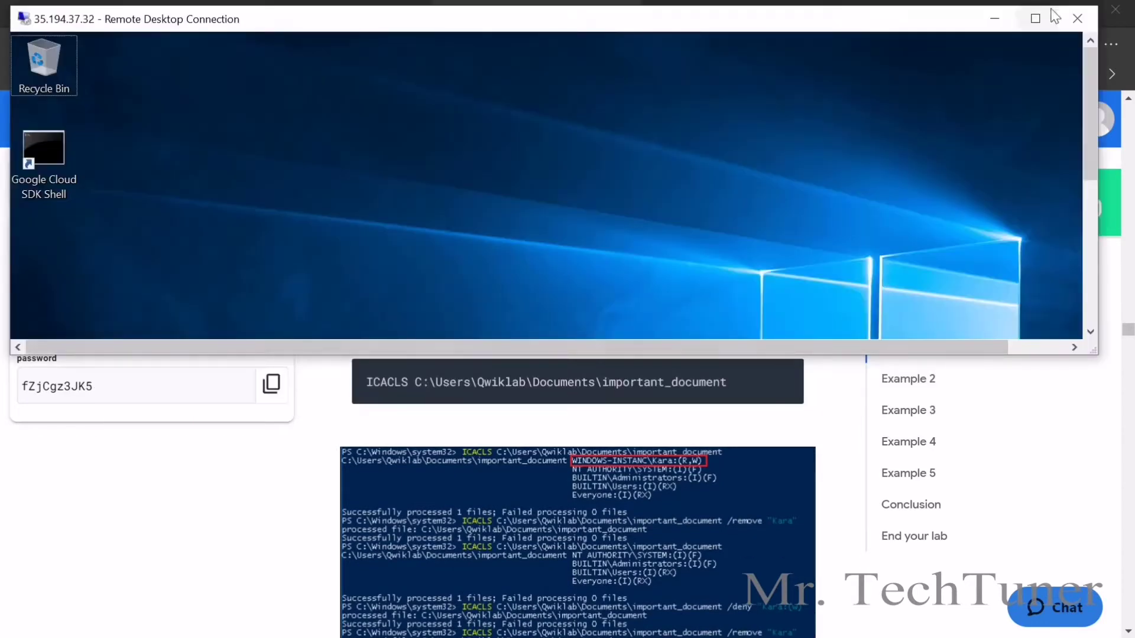
Maximize the remote session, then open and close a regular PowerShell window.
{"action": "left_click", "coordinate": [1034, 18]}
{"action": "left_click", "coordinate": [65, 621]}
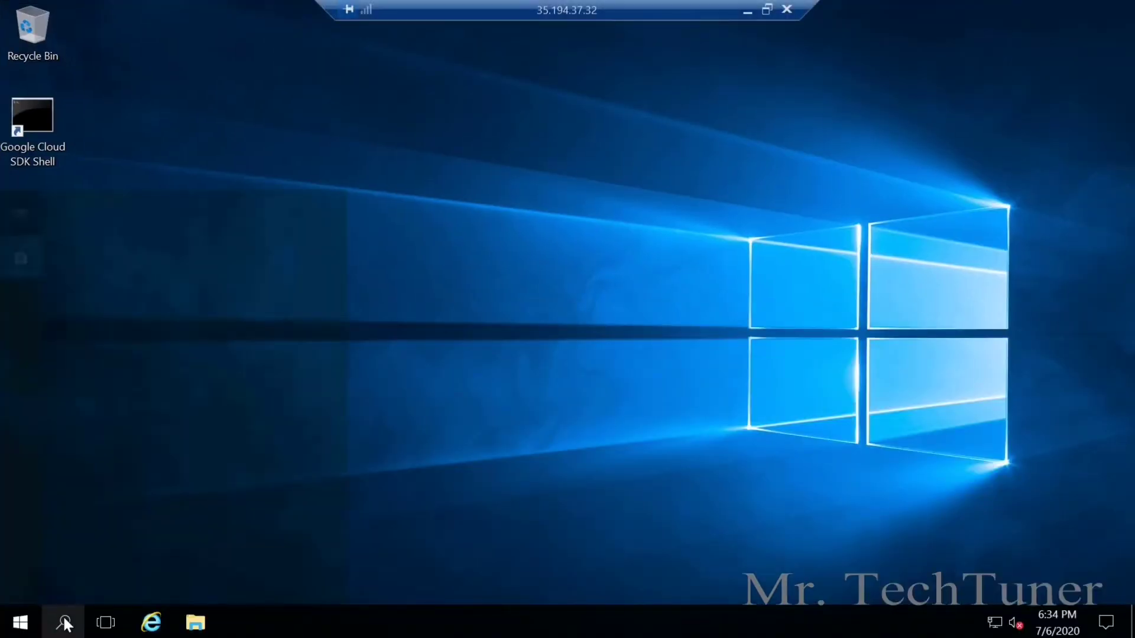
{"action": "type", "text": "POWE"}
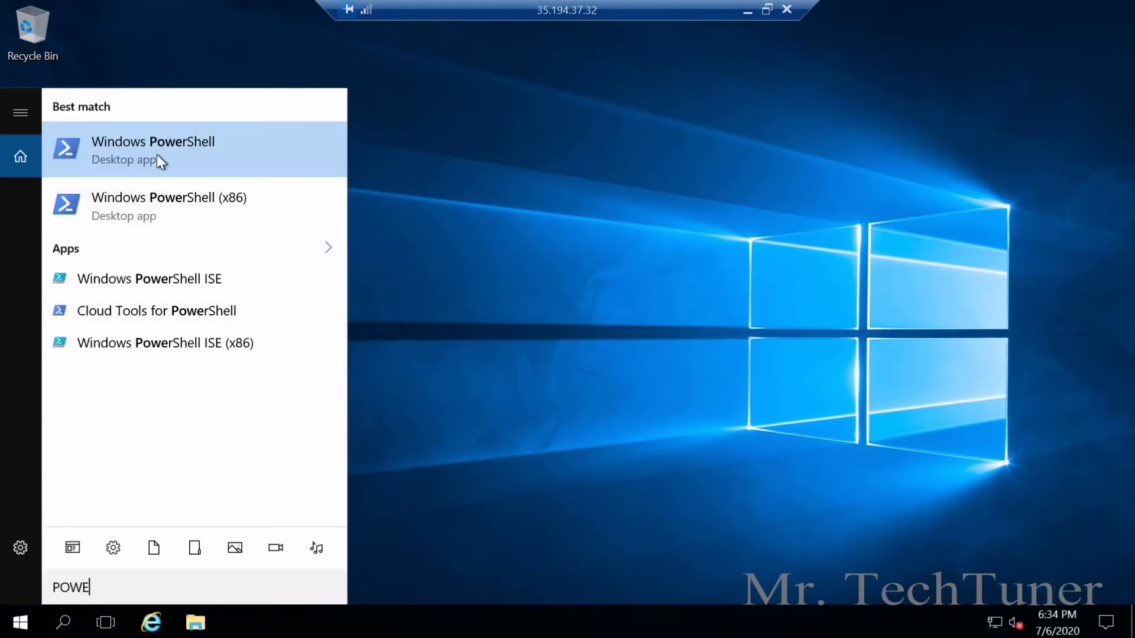
{"action": "left_click", "coordinate": [157, 155]}
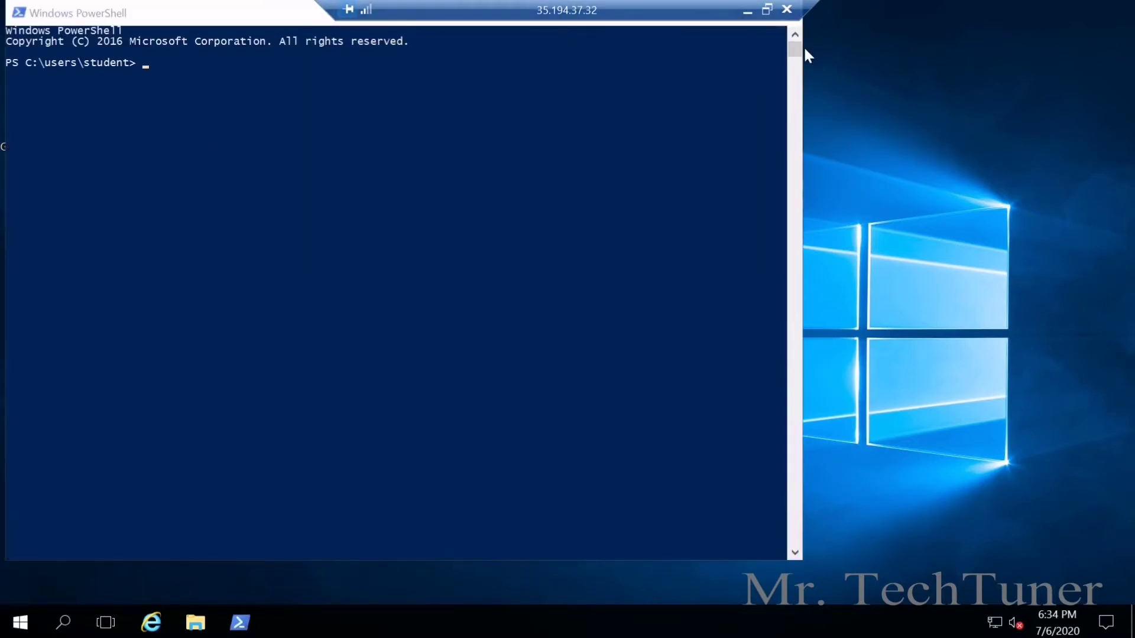
{"action": "left_click_drag", "start_coordinate": [364, 130], "coordinate": [497, 177]}
{"action": "left_click", "coordinate": [1032, 185]}
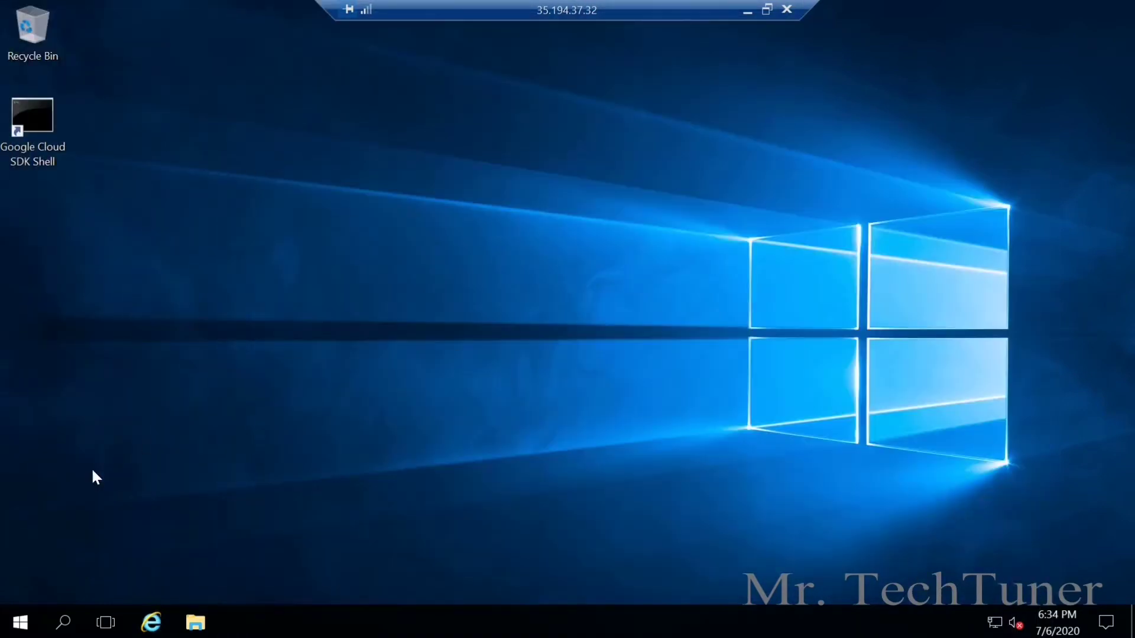
Search 'POWER' and run Windows PowerShell as administrator, approving the UAC prompt.
{"action": "left_click", "coordinate": [65, 624]}
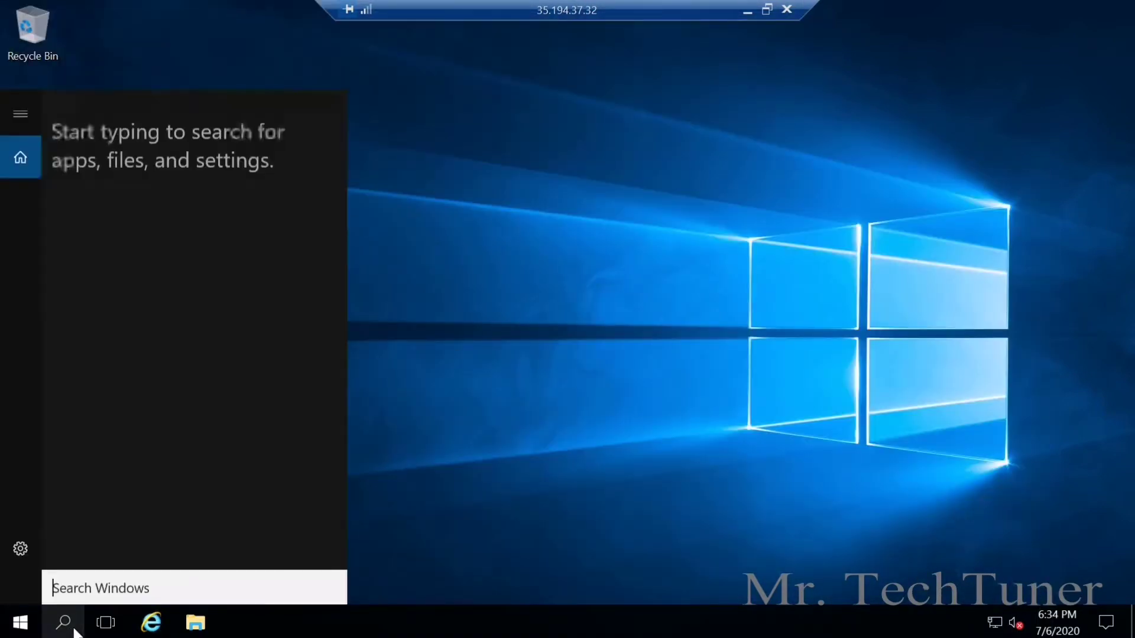
{"action": "type", "text": "POWER"}
{"action": "right_click", "coordinate": [204, 154]}
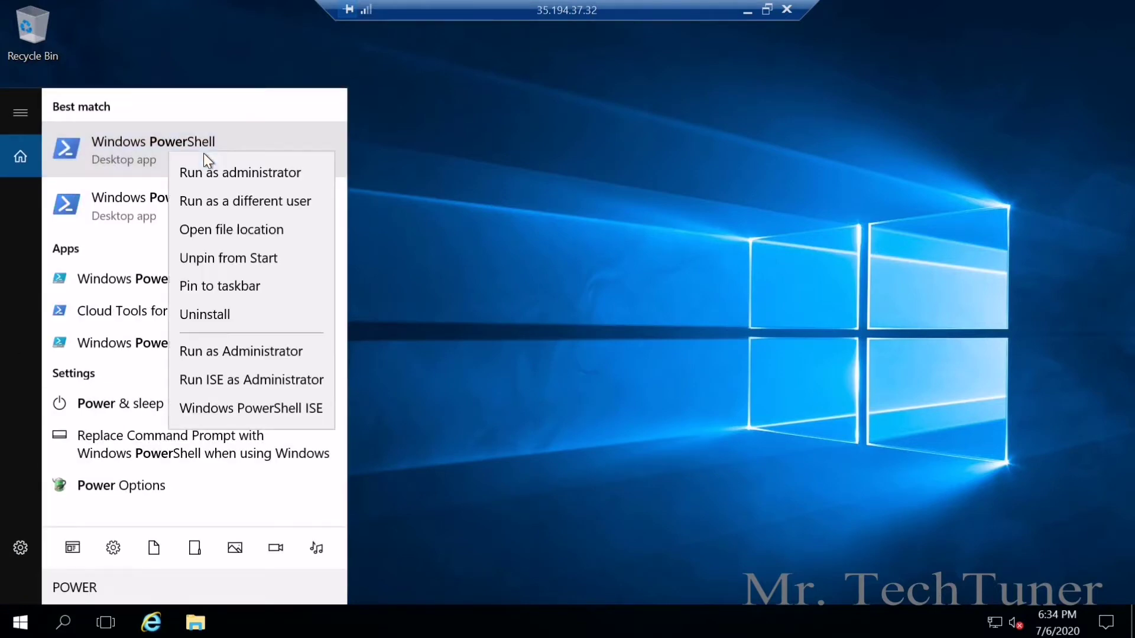
{"action": "left_click", "coordinate": [210, 183]}
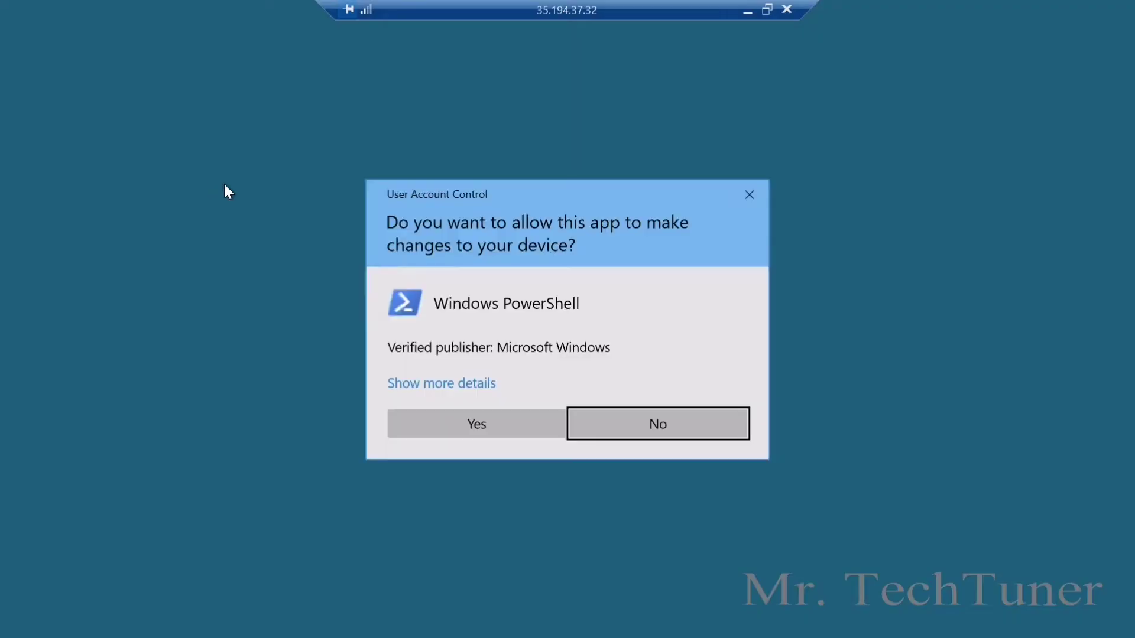
{"action": "left_click", "coordinate": [433, 437]}
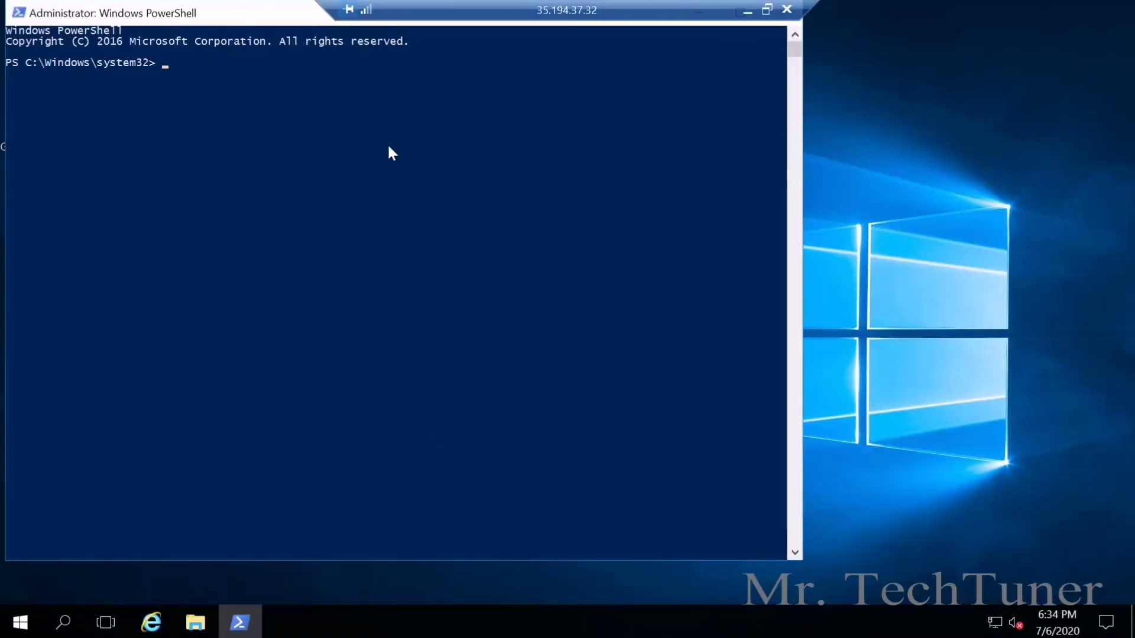
List important_document's permissions and remove the user's access with ICACLS /remove.
{"action": "right_click", "coordinate": [169, 65]}
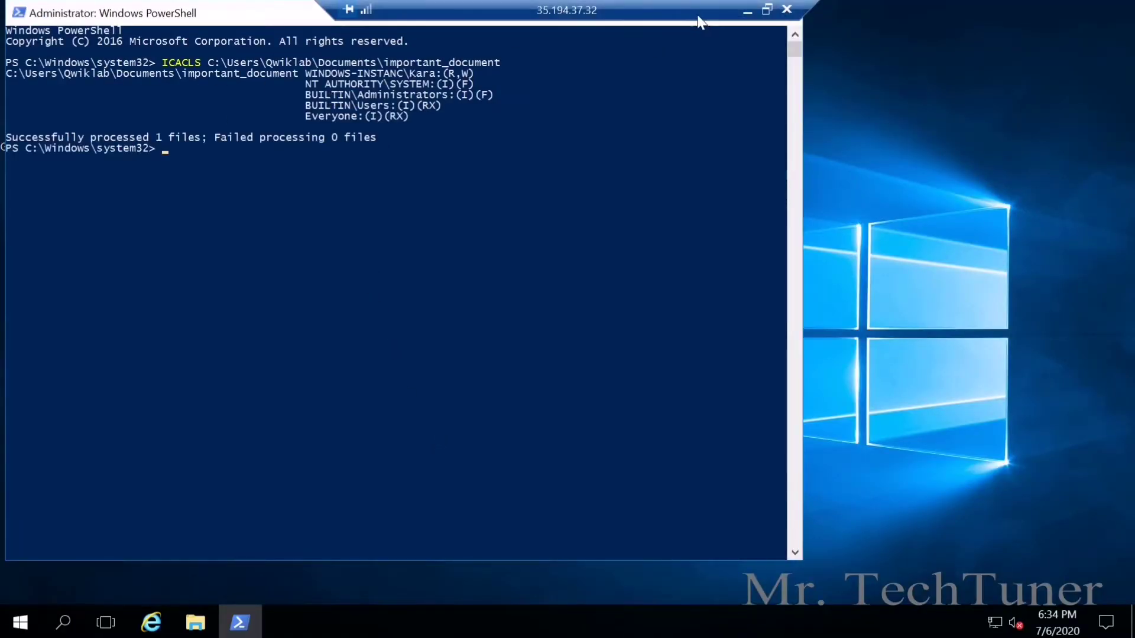
{"action": "left_click", "coordinate": [767, 10]}
{"action": "scroll", "coordinate": [578, 473], "scroll_direction": "down", "scroll_amount": 6}
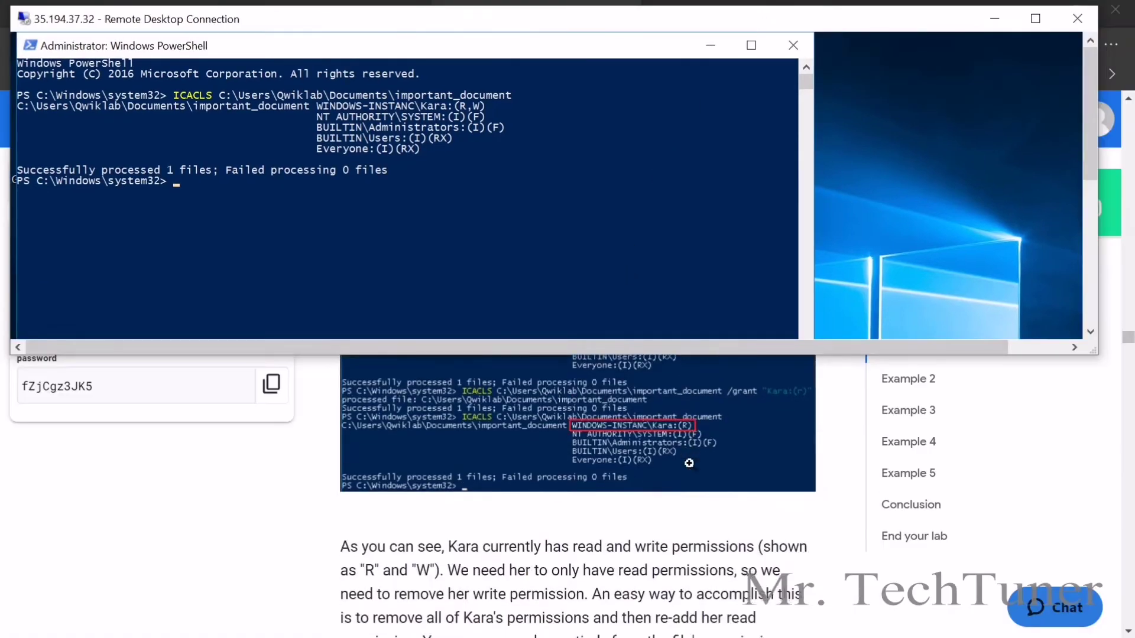
{"action": "left_click", "coordinate": [790, 473]}
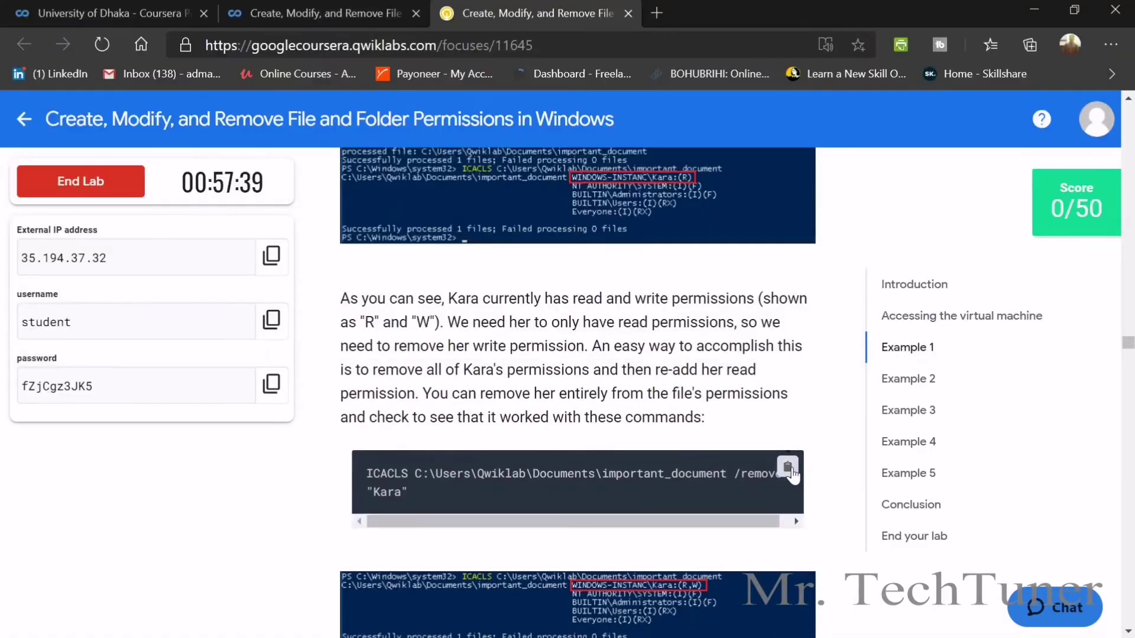
{"action": "key", "text": "alt+Tab"}
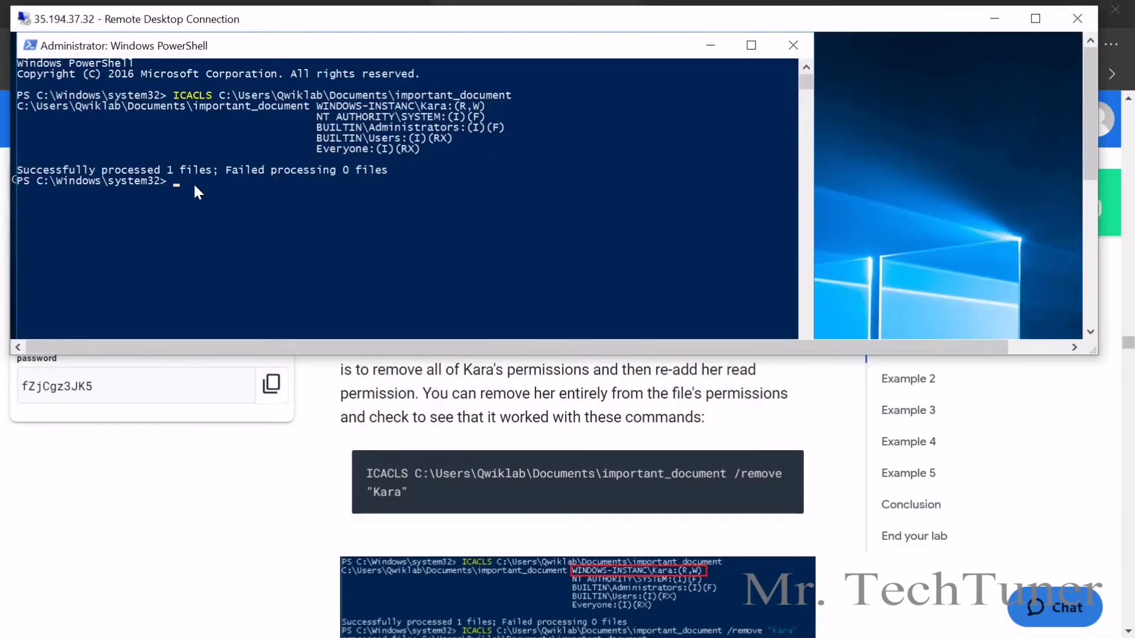
{"action": "right_click", "coordinate": [226, 175]}
{"action": "key", "text": "Return"}
Recheck important_document with ICACLS to confirm the user is no longer listed.
{"action": "scroll", "coordinate": [599, 487], "scroll_direction": "down", "scroll_amount": 5}
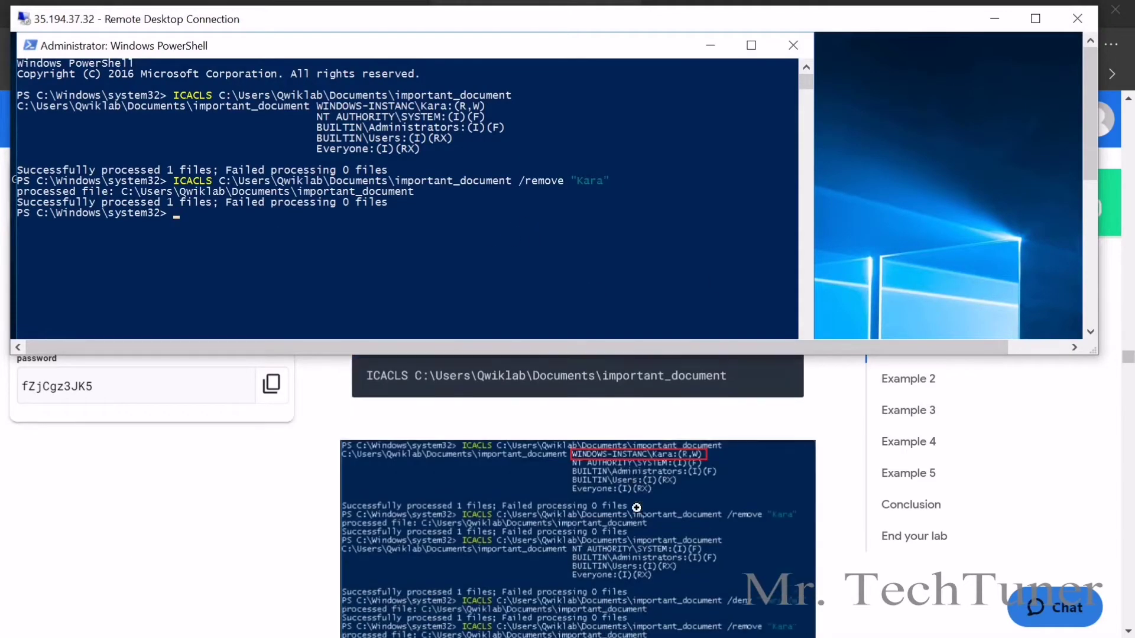
{"action": "scroll", "coordinate": [636, 507], "scroll_direction": "up", "scroll_amount": 1}
{"action": "left_click", "coordinate": [788, 422]}
{"action": "key", "text": "alt+Tab"}
{"action": "right_click", "coordinate": [200, 224]}
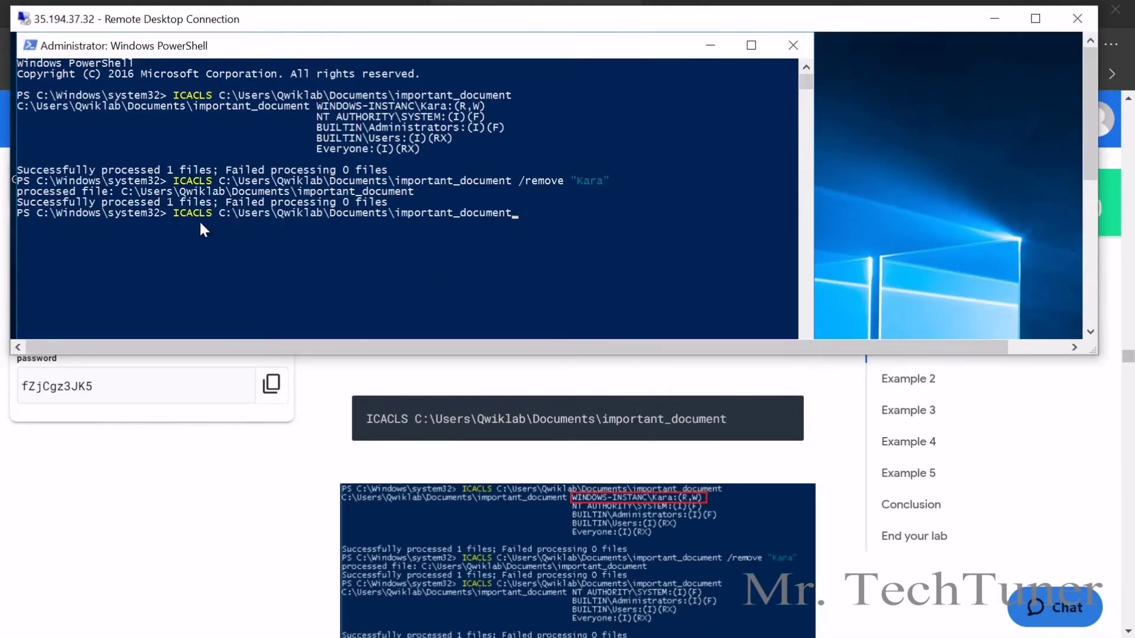
{"action": "key", "text": "Return"}
Grant the user read-only (r) access to important_document with ICACLS /grant.
{"action": "scroll", "coordinate": [606, 456], "scroll_direction": "down", "scroll_amount": 5}
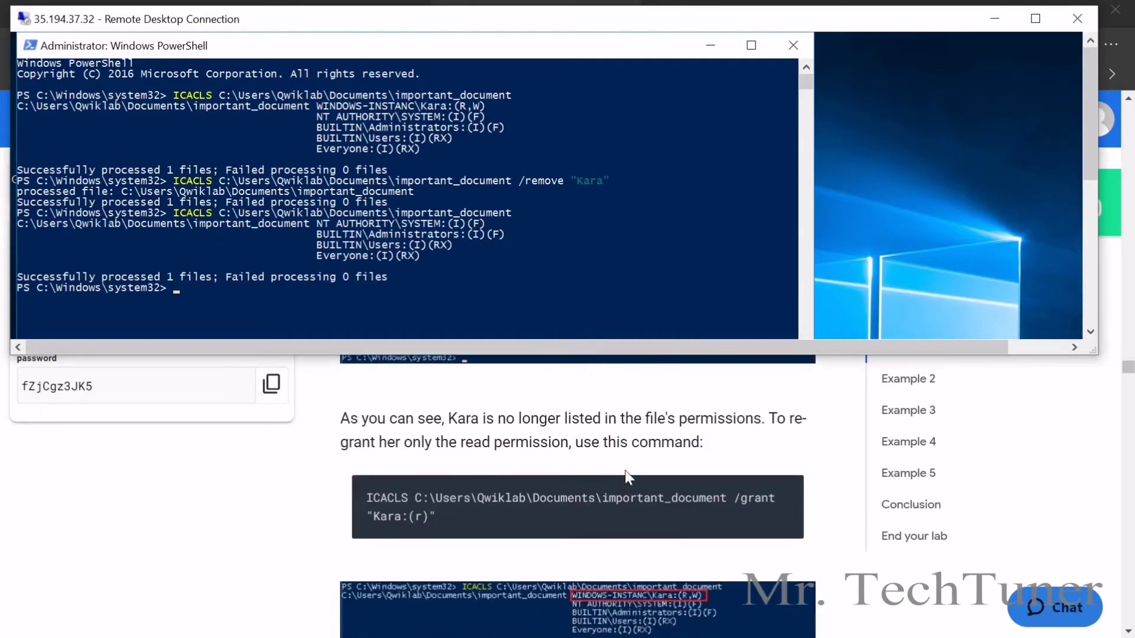
{"action": "left_click", "coordinate": [788, 492]}
{"action": "key", "text": "alt+Tab"}
{"action": "right_click", "coordinate": [266, 286]}
{"action": "key", "text": "Return"}
Verify the read-only permission and check Example 1's progress, reaching 10/50.
{"action": "scroll", "coordinate": [651, 542], "scroll_direction": "down", "scroll_amount": 4}
{"action": "left_click", "coordinate": [787, 530]}
{"action": "key", "text": "alt+Tab"}
{"action": "right_click", "coordinate": [319, 317]}
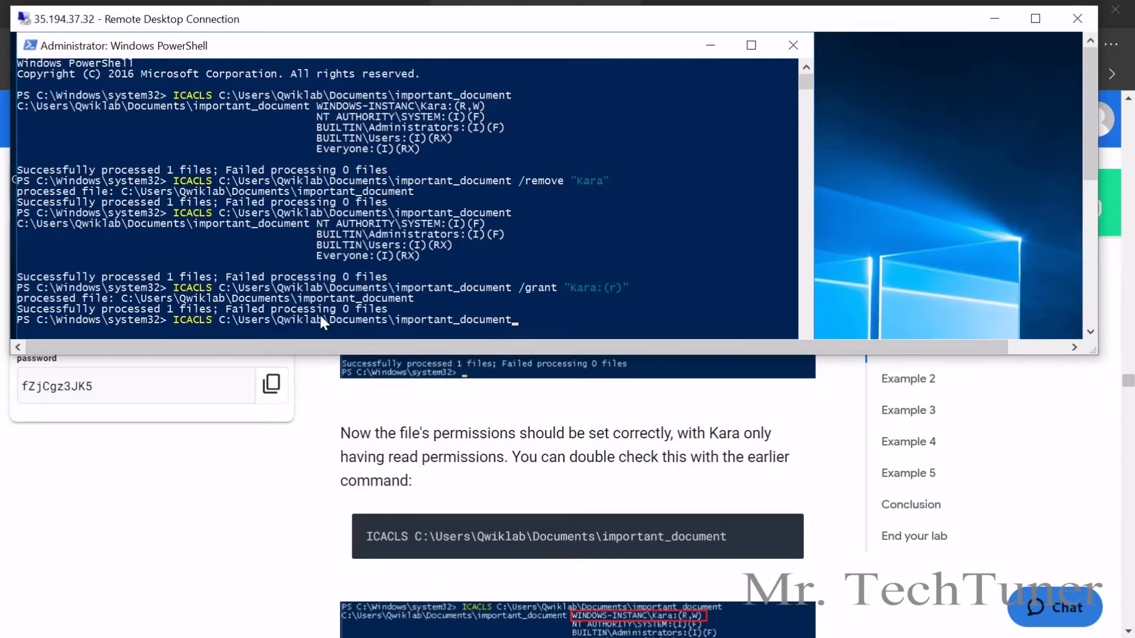
{"action": "key", "text": "Return"}
{"action": "scroll", "coordinate": [535, 232], "scroll_direction": "down", "scroll_amount": 5}
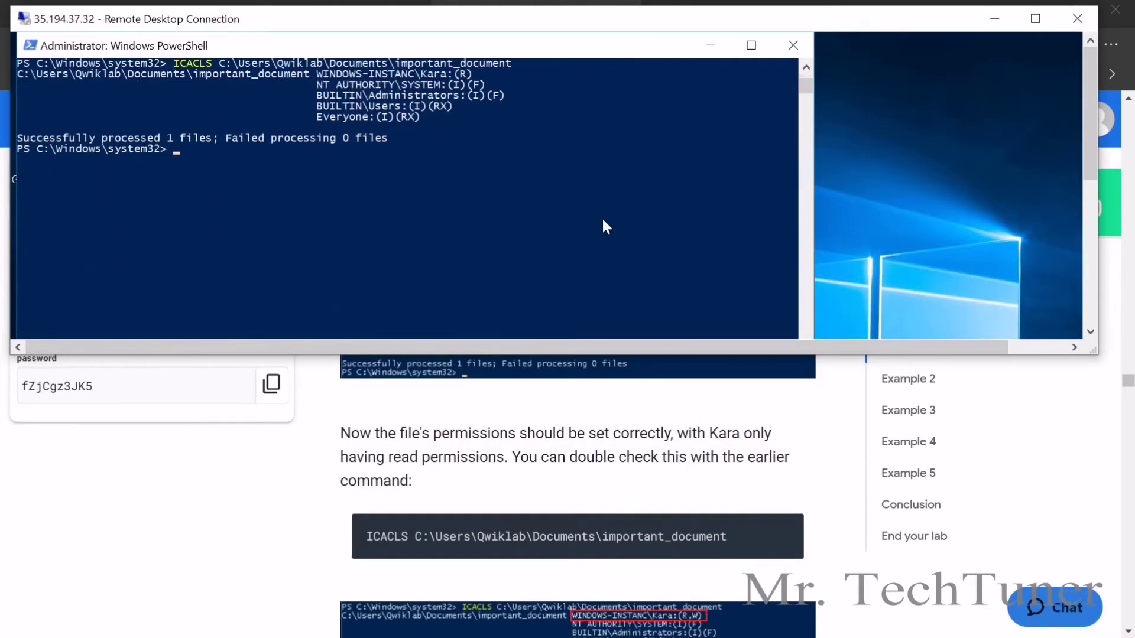
{"action": "scroll", "coordinate": [534, 516], "scroll_direction": "down", "scroll_amount": 5}
{"action": "left_click", "coordinate": [471, 553]}
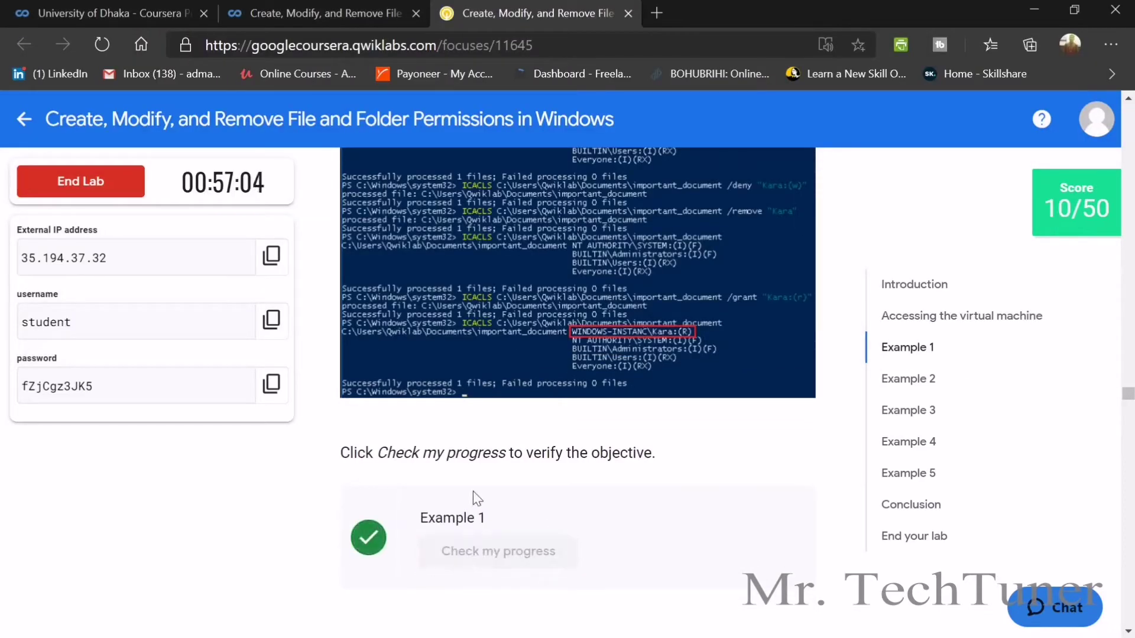
List the current permissions on C:\Users\Qwiklab\Secret\ with ICACLS.
{"action": "scroll", "coordinate": [474, 490], "scroll_direction": "down", "scroll_amount": 8}
{"action": "scroll", "coordinate": [475, 487], "scroll_direction": "down", "scroll_amount": 2}
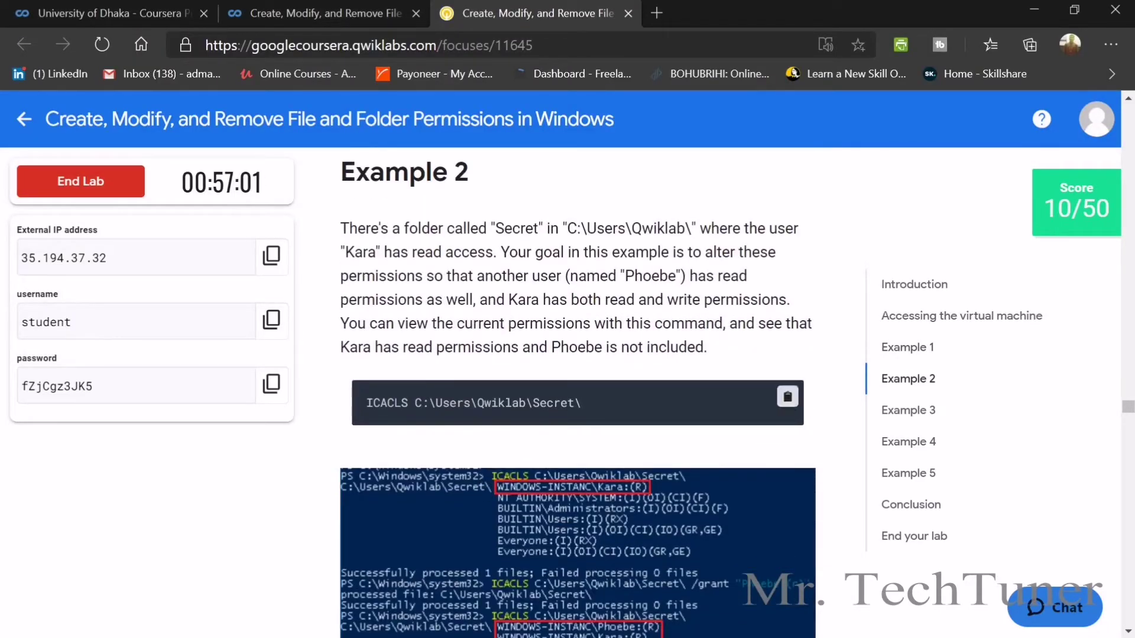
{"action": "left_click", "coordinate": [788, 396]}
{"action": "key", "text": "alt+Tab"}
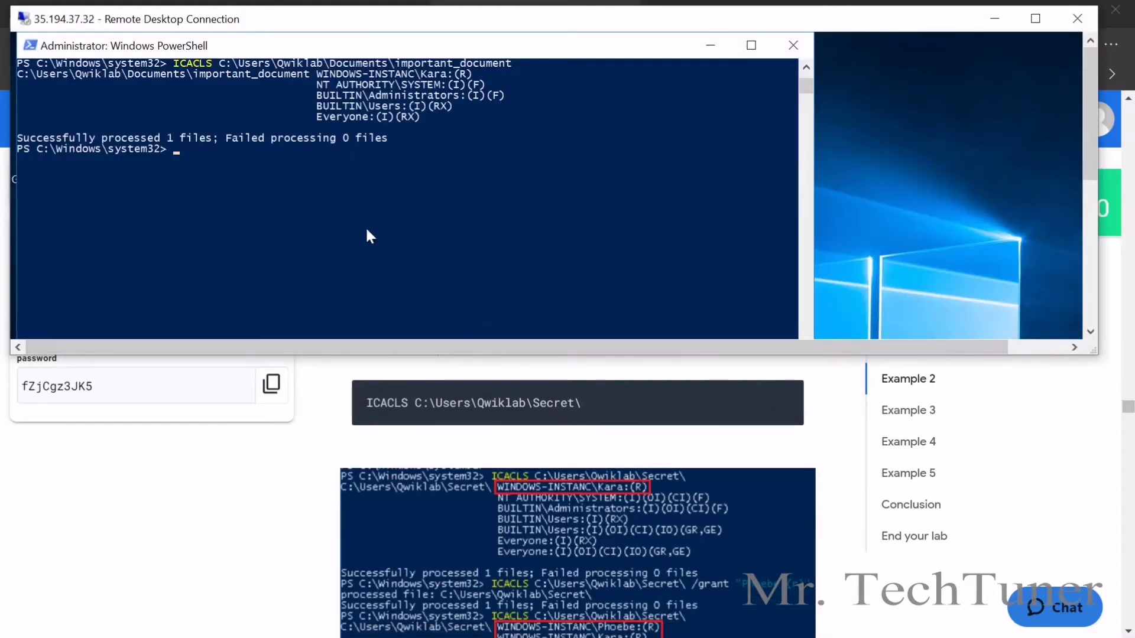
{"action": "key", "text": "ctrl+v"}
{"action": "key", "text": "Return"}
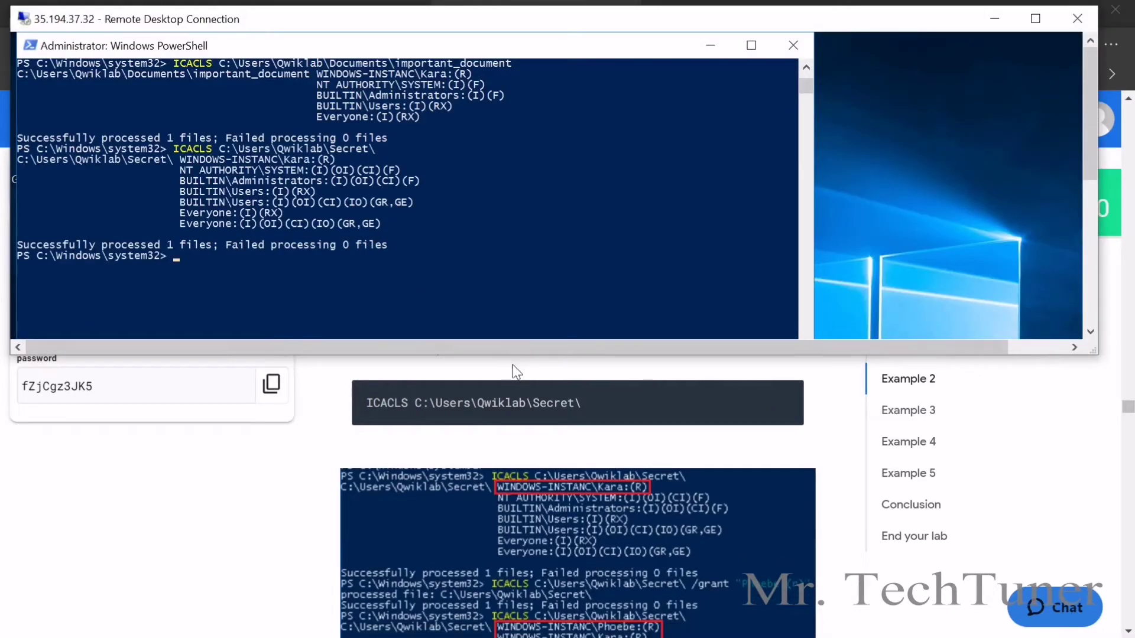
Grant the second user read (r) access to the Secret folder and confirm the new entry.
{"action": "scroll", "coordinate": [564, 450], "scroll_direction": "down", "scroll_amount": 5}
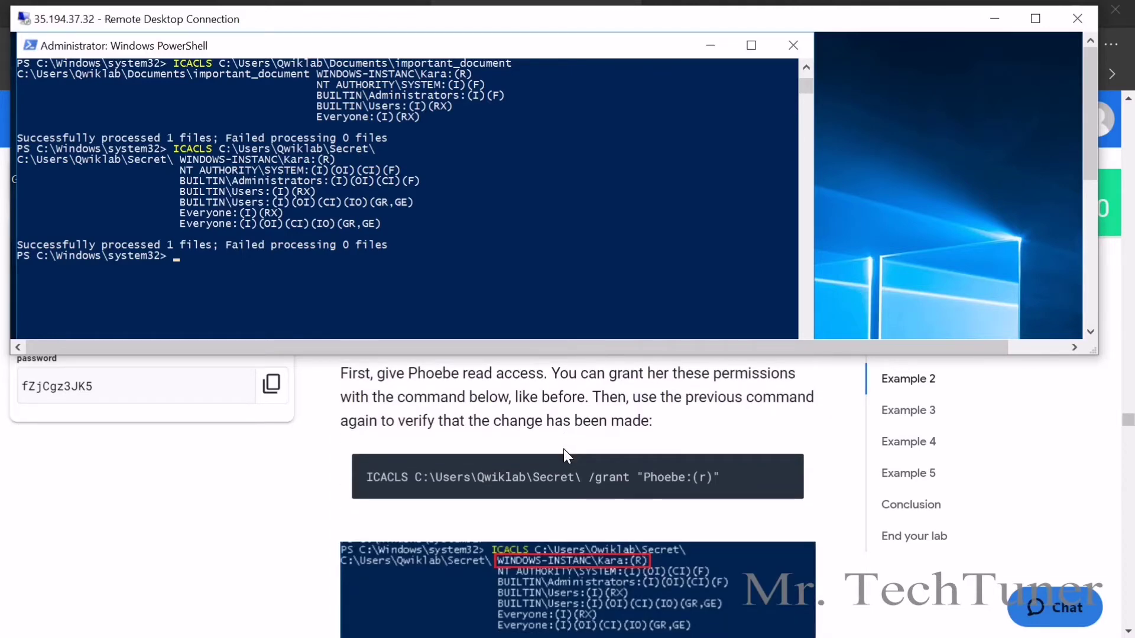
{"action": "left_click", "coordinate": [790, 473]}
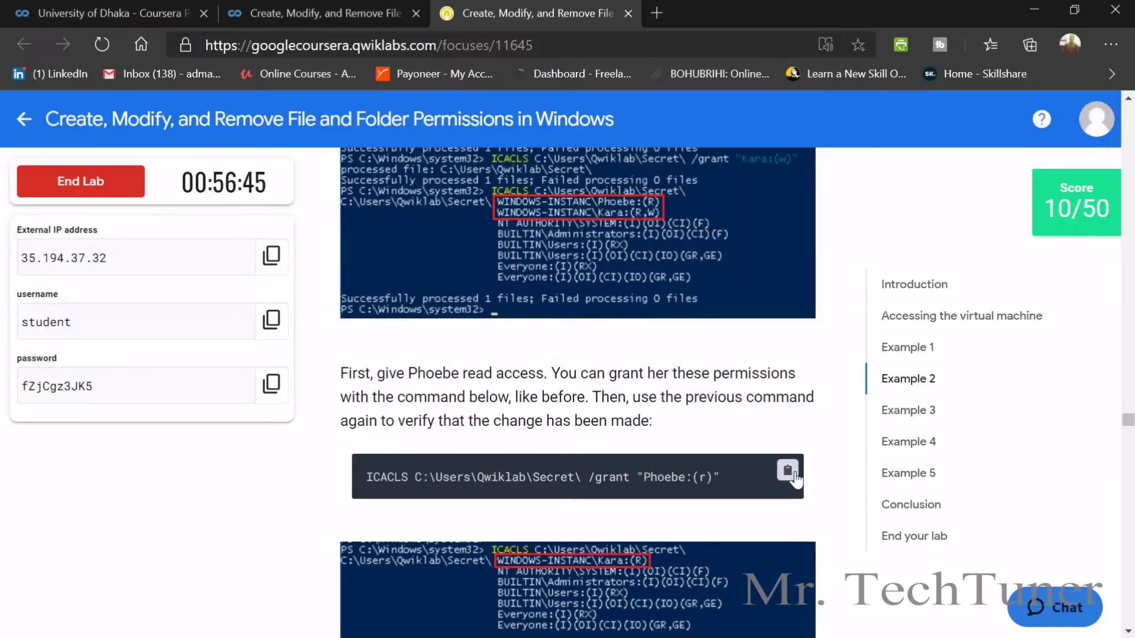
{"action": "key", "text": "alt+Tab"}
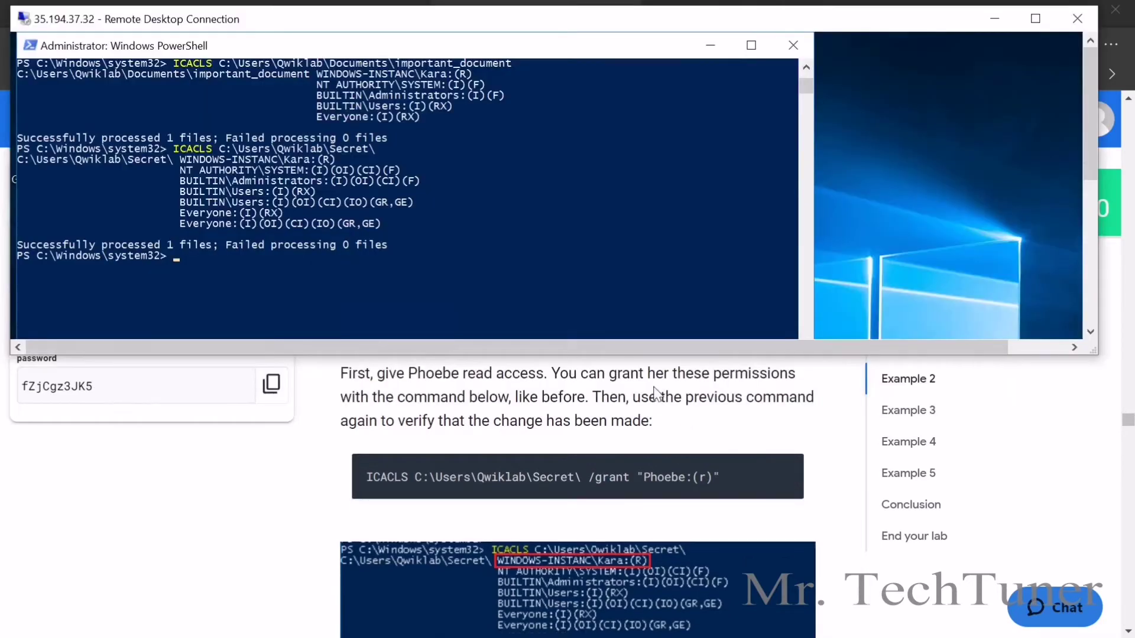
{"action": "right_click", "coordinate": [533, 268]}
{"action": "key", "text": "Return"}
{"action": "scroll", "coordinate": [572, 384], "scroll_direction": "down", "scroll_amount": 5}
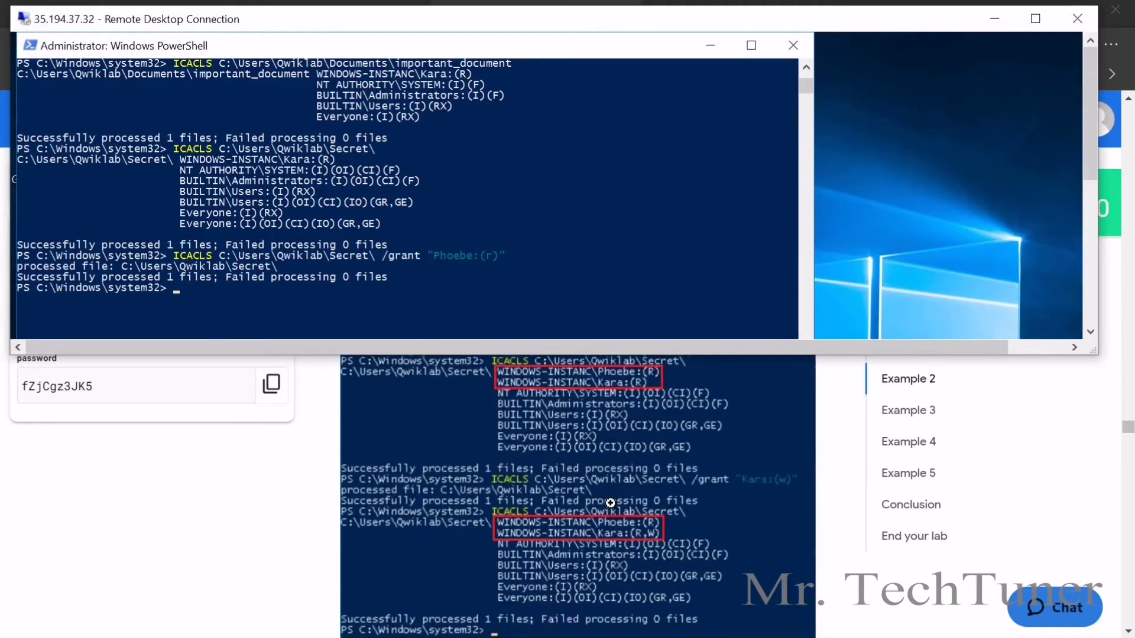
{"action": "left_click", "coordinate": [788, 452]}
{"action": "key", "text": "alt+Tab"}
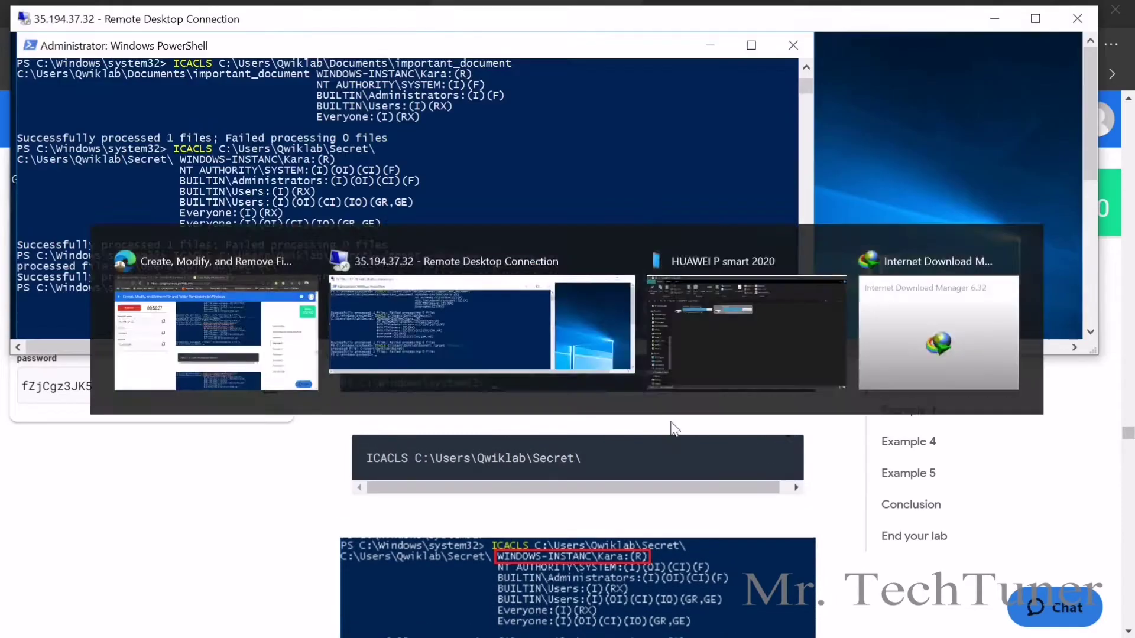
{"action": "right_click", "coordinate": [518, 315]}
{"action": "key", "text": "Return"}
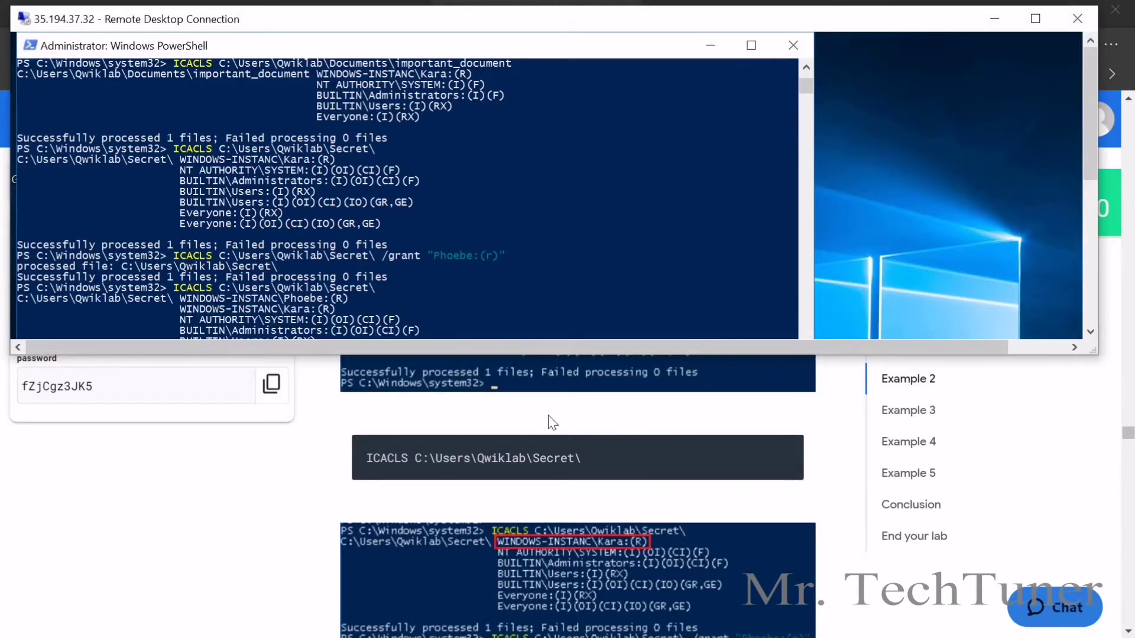
Add write (w) permission for the existing reader on Secret and verify its read-write access.
{"action": "scroll", "coordinate": [608, 414], "scroll_direction": "down", "scroll_amount": 3}
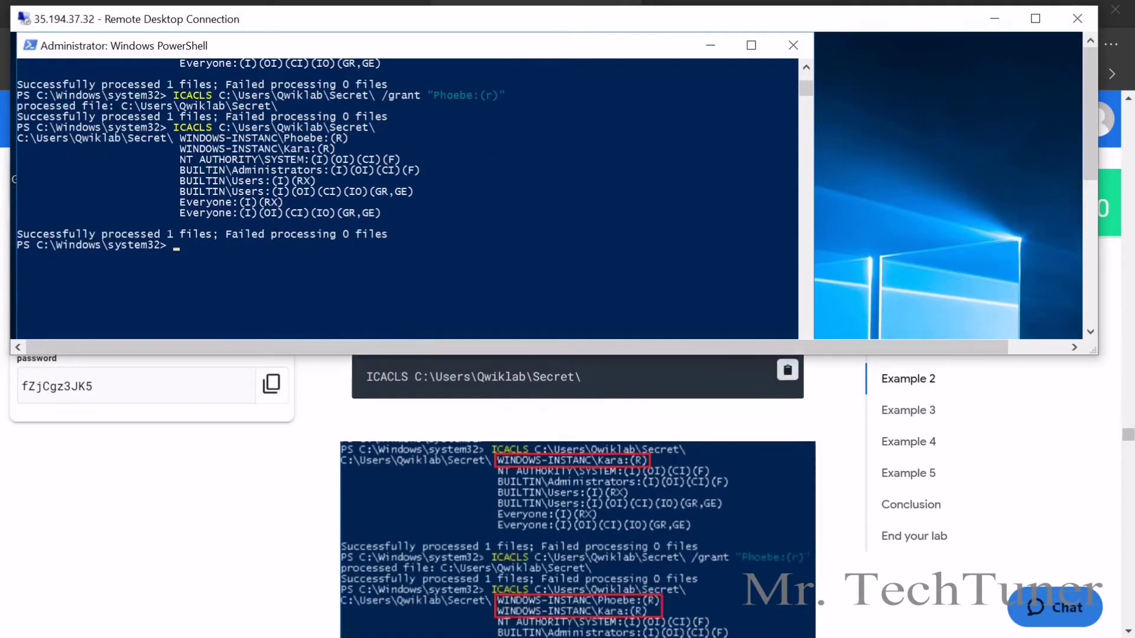
{"action": "scroll", "coordinate": [576, 496], "scroll_direction": "down", "scroll_amount": 5}
{"action": "scroll", "coordinate": [789, 446], "scroll_direction": "up", "scroll_amount": 2}
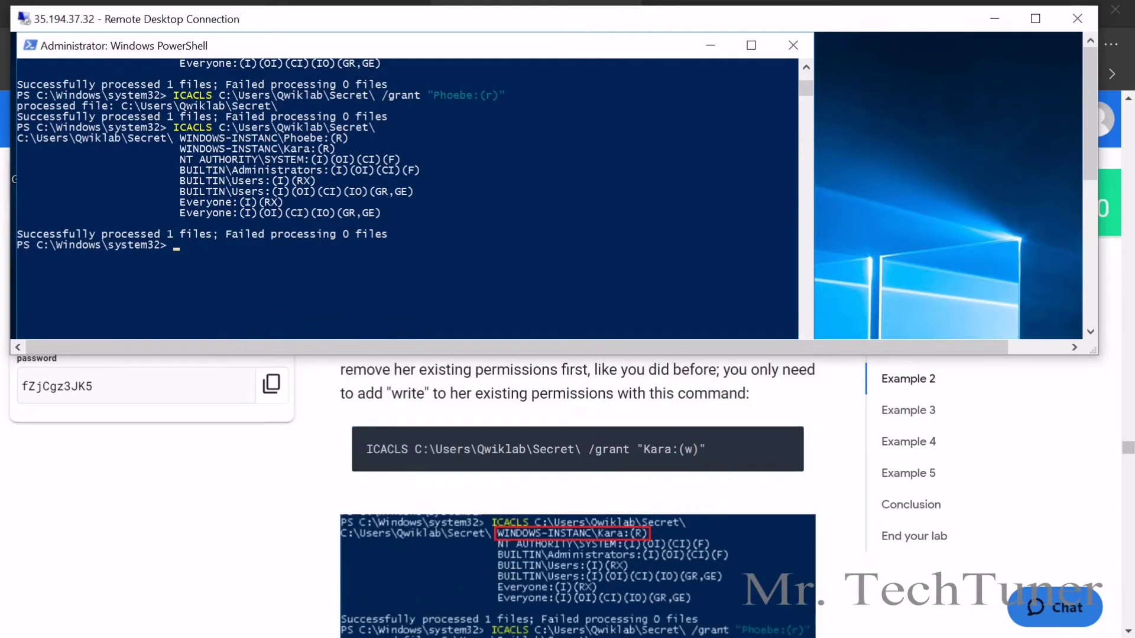
{"action": "left_click", "coordinate": [787, 445]}
{"action": "right_click", "coordinate": [445, 258]}
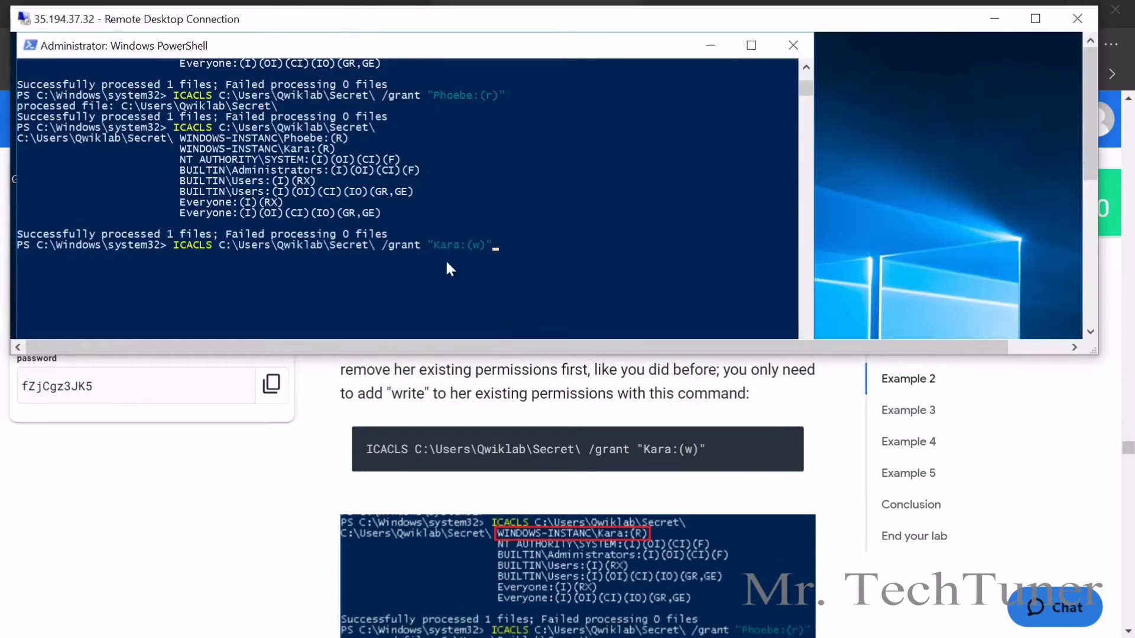
{"action": "key", "text": "Return"}
{"action": "scroll", "coordinate": [502, 278], "scroll_direction": "down", "scroll_amount": 3}
Run Check my progress so Example 2 is graded.
{"action": "scroll", "coordinate": [633, 468], "scroll_direction": "down", "scroll_amount": 5}
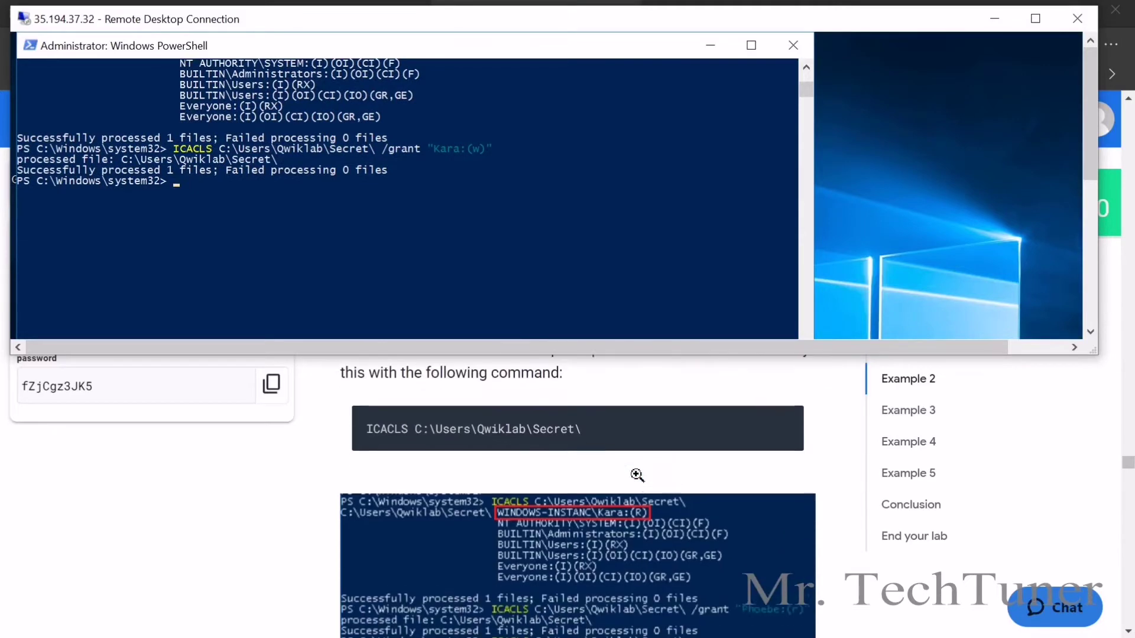
{"action": "left_click", "coordinate": [797, 417]}
{"action": "key", "text": "alt+Tab"}
{"action": "right_click", "coordinate": [504, 275]}
{"action": "key", "text": "Return"}
{"action": "scroll", "coordinate": [512, 513], "scroll_direction": "down", "scroll_amount": 7}
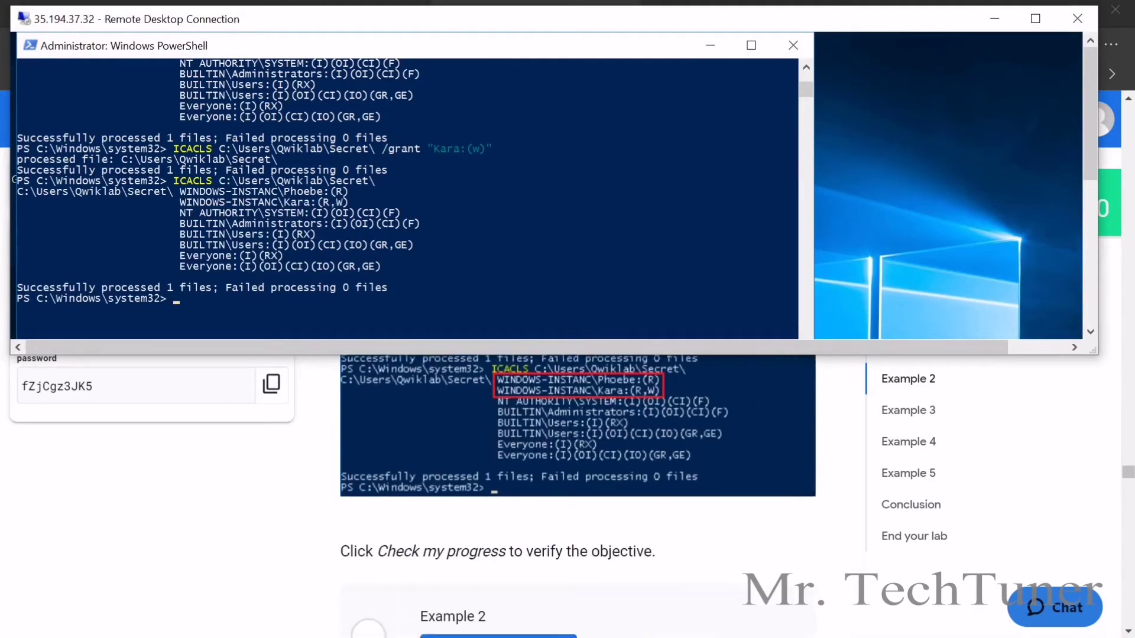
{"action": "left_click", "coordinate": [512, 500]}
{"action": "left_click", "coordinate": [511, 501]}
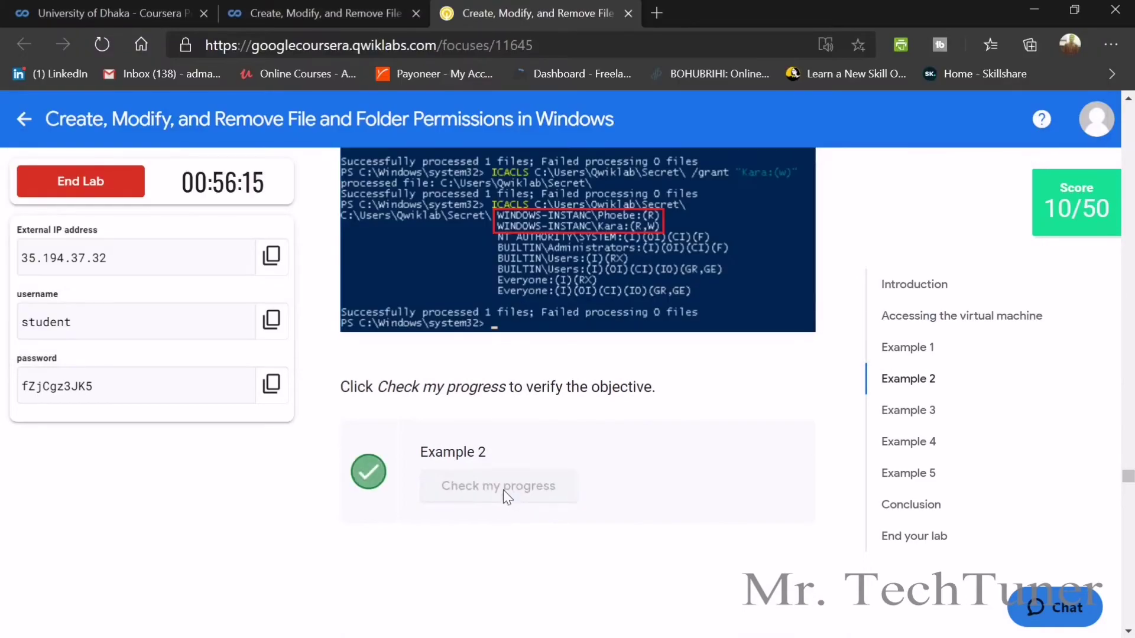
{"action": "scroll", "coordinate": [539, 494], "scroll_direction": "down", "scroll_amount": 8}
{"action": "scroll", "coordinate": [534, 476], "scroll_direction": "down", "scroll_amount": 1}
{"action": "key", "text": "alt+Tab"}
List the current permissions on C:\Users\Qwiklab\Music\ with ICACLS.
{"action": "left_click", "coordinate": [788, 518]}
{"action": "key", "text": "alt+Tab"}
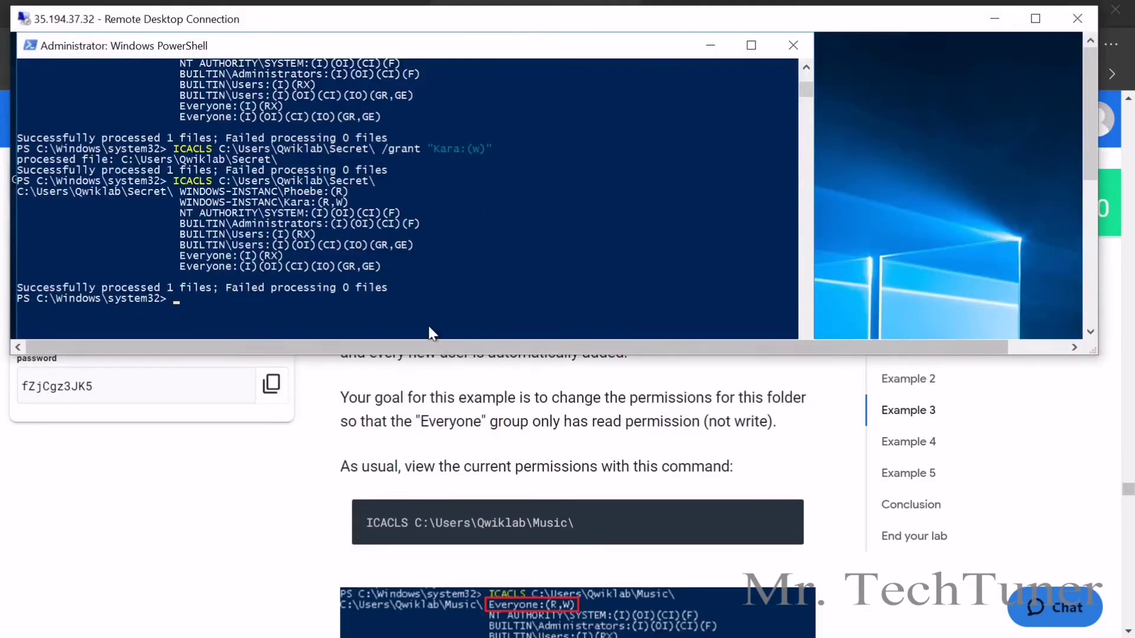
{"action": "right_click", "coordinate": [422, 318]}
{"action": "key", "text": "Return"}
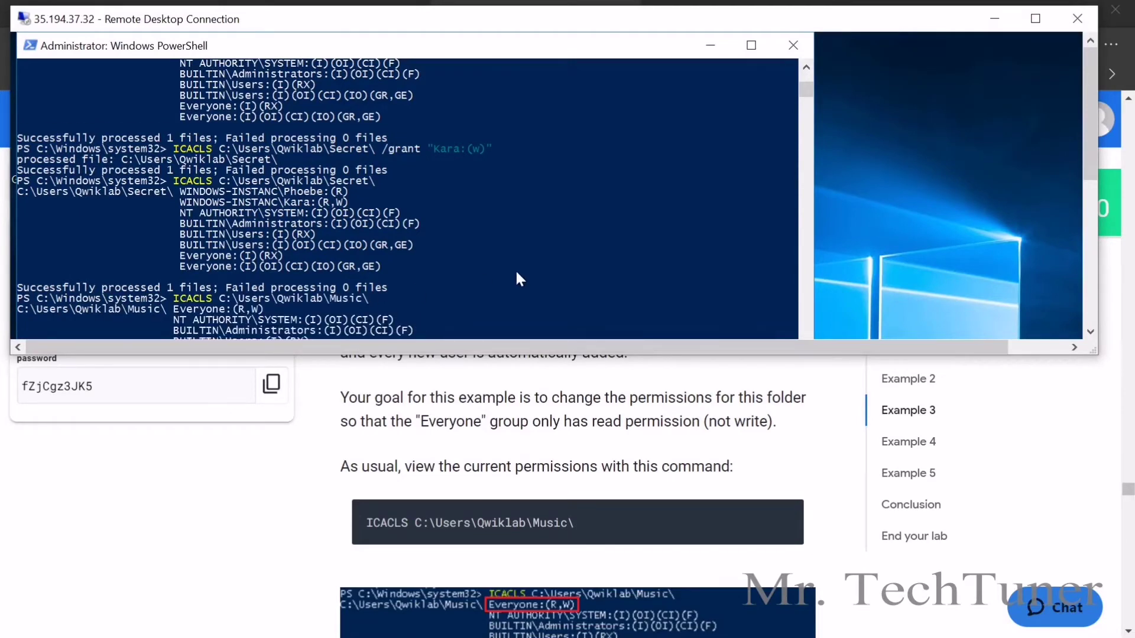
Remove "Everyone" from Music, then grant "Everyone:(r)" read-only access.
{"action": "scroll", "coordinate": [577, 496], "scroll_direction": "down", "scroll_amount": 5}
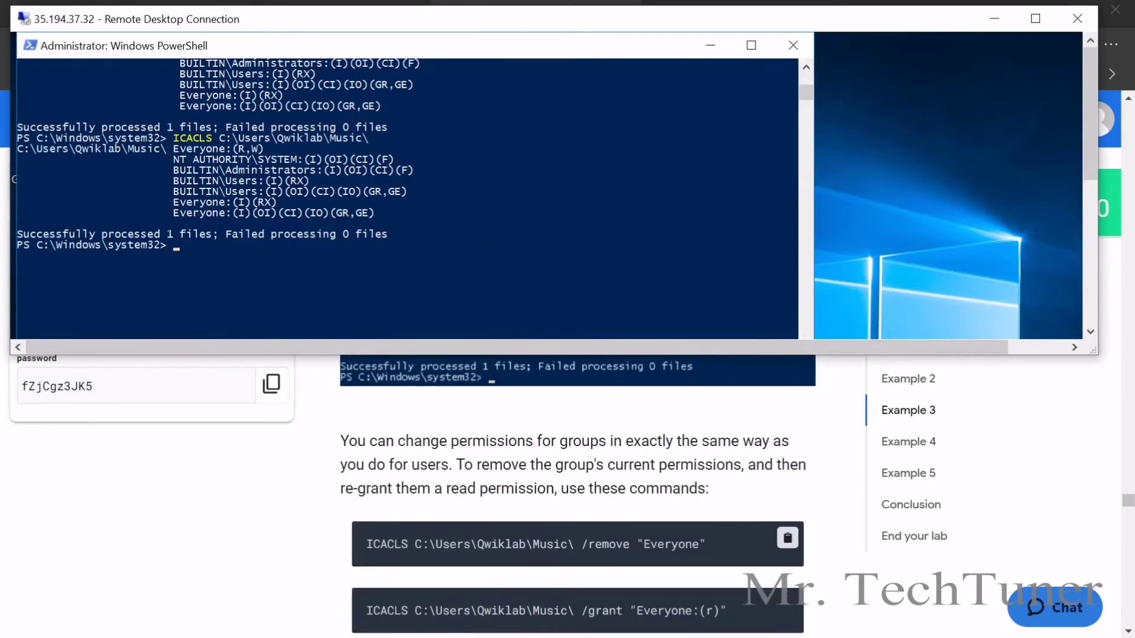
{"action": "left_click", "coordinate": [788, 538]}
{"action": "key", "text": "alt+Tab"}
{"action": "right_click", "coordinate": [381, 299]}
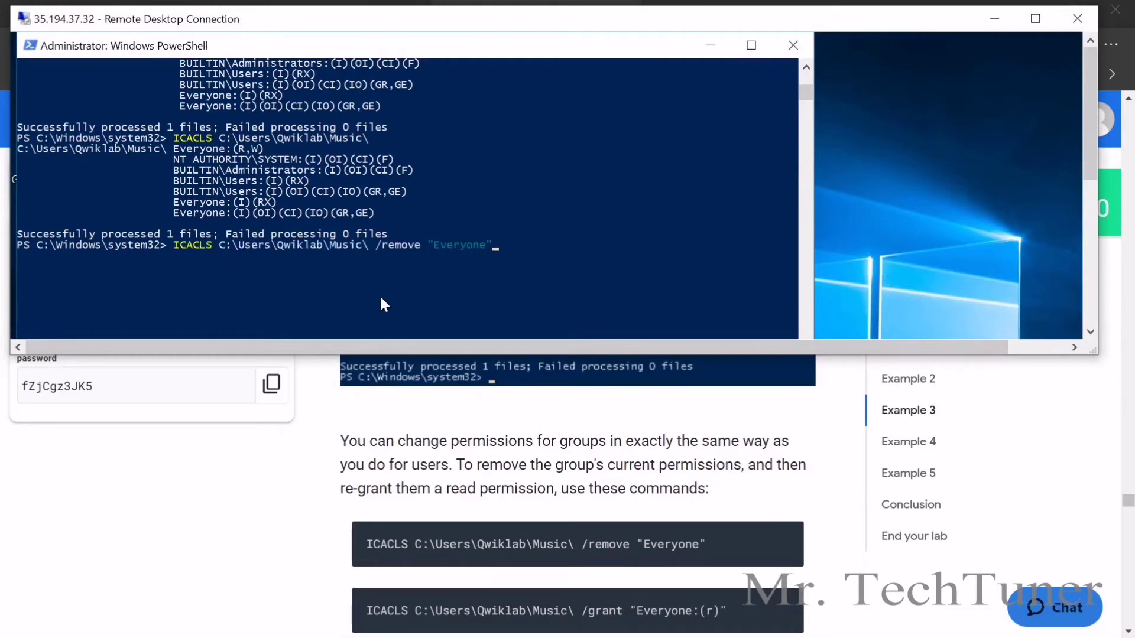
{"action": "key", "text": "Return"}
{"action": "scroll", "coordinate": [579, 431], "scroll_direction": "down", "scroll_amount": 1}
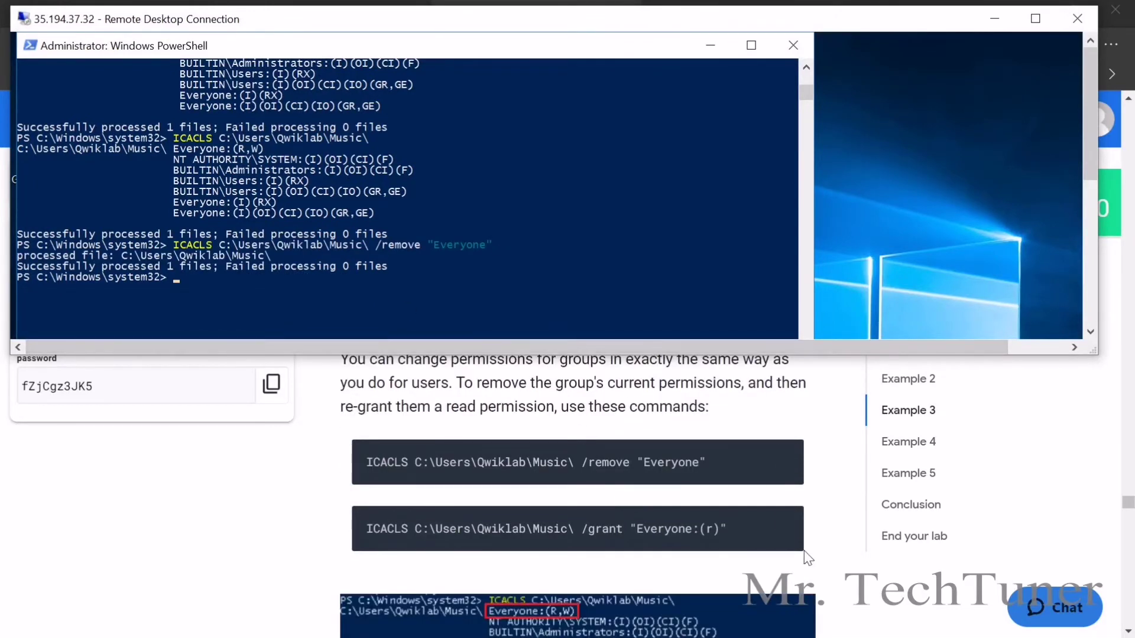
{"action": "left_click", "coordinate": [788, 531]}
{"action": "key", "text": "alt+Tab"}
{"action": "right_click", "coordinate": [401, 286]}
{"action": "key", "text": "Return"}
Confirm Everyone has only read permission on Music and get Example 3 checked.
{"action": "scroll", "coordinate": [580, 497], "scroll_direction": "down", "scroll_amount": 3}
{"action": "scroll", "coordinate": [576, 496], "scroll_direction": "down", "scroll_amount": 4}
{"action": "left_click", "coordinate": [788, 448]}
{"action": "key", "text": "alt+Tab"}
{"action": "right_click", "coordinate": [438, 295]}
{"action": "key", "text": "Return"}
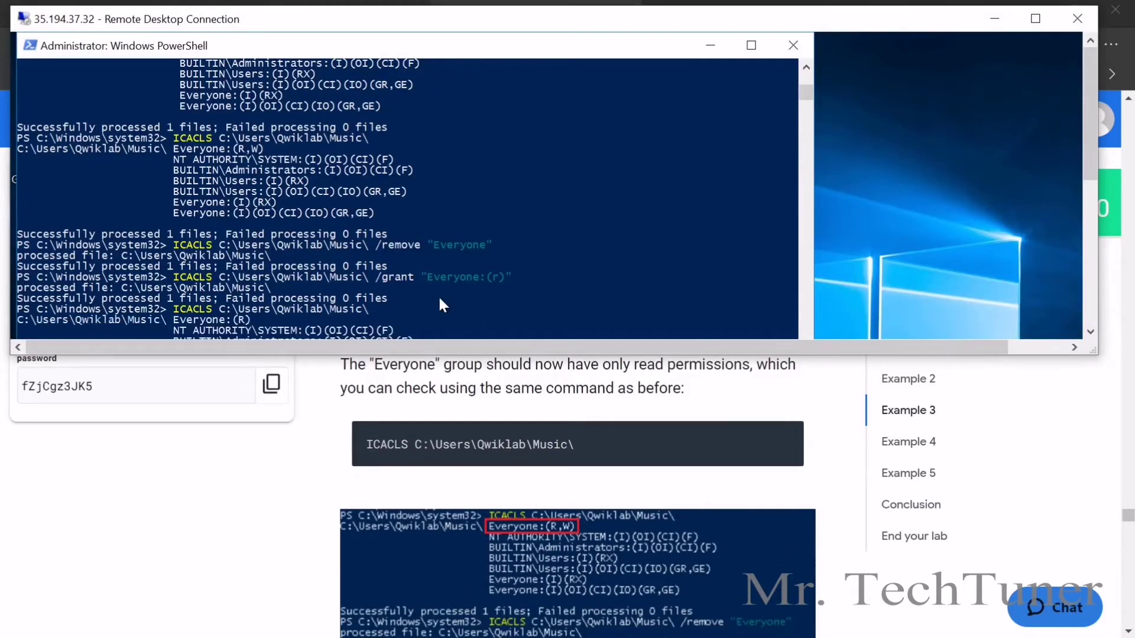
{"action": "scroll", "coordinate": [568, 476], "scroll_direction": "down", "scroll_amount": 1}
{"action": "scroll", "coordinate": [568, 475], "scroll_direction": "down", "scroll_amount": 4}
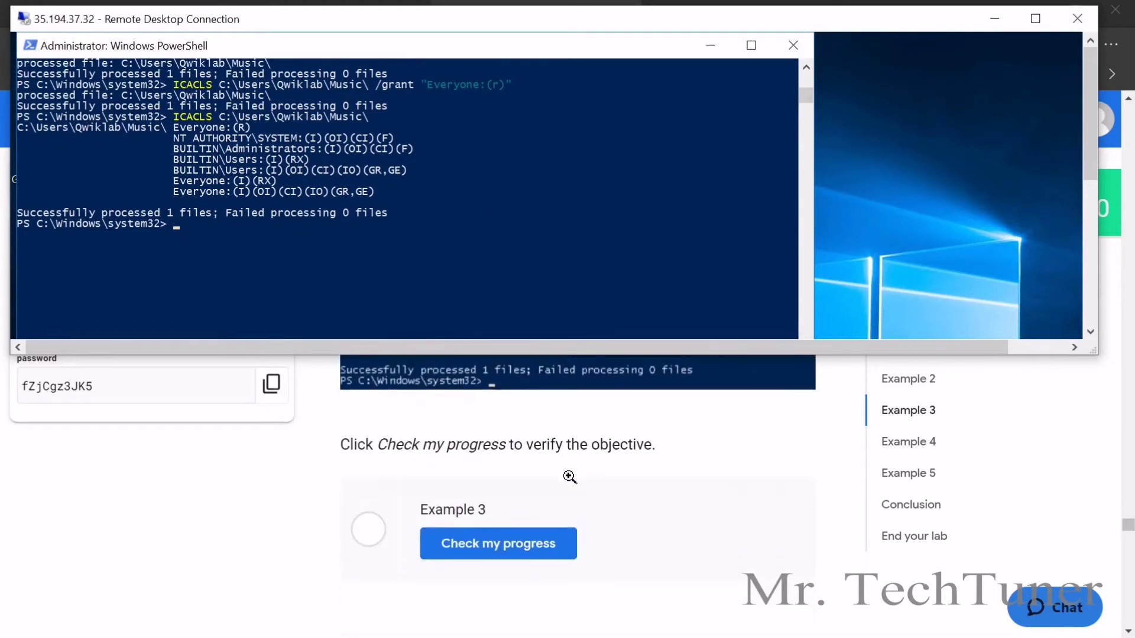
{"action": "left_click", "coordinate": [507, 545]}
{"action": "left_click", "coordinate": [505, 545]}
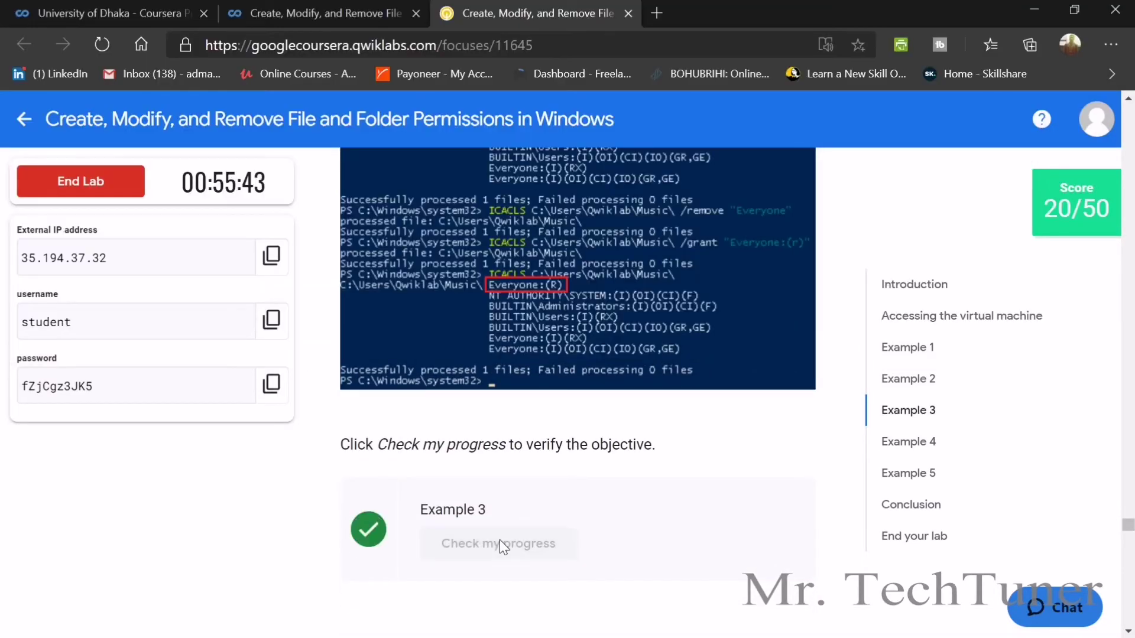
List not_so_important_document's current permissions and mark the SYSTEM entry in the output.
{"action": "scroll", "coordinate": [499, 540], "scroll_direction": "down", "scroll_amount": 10}
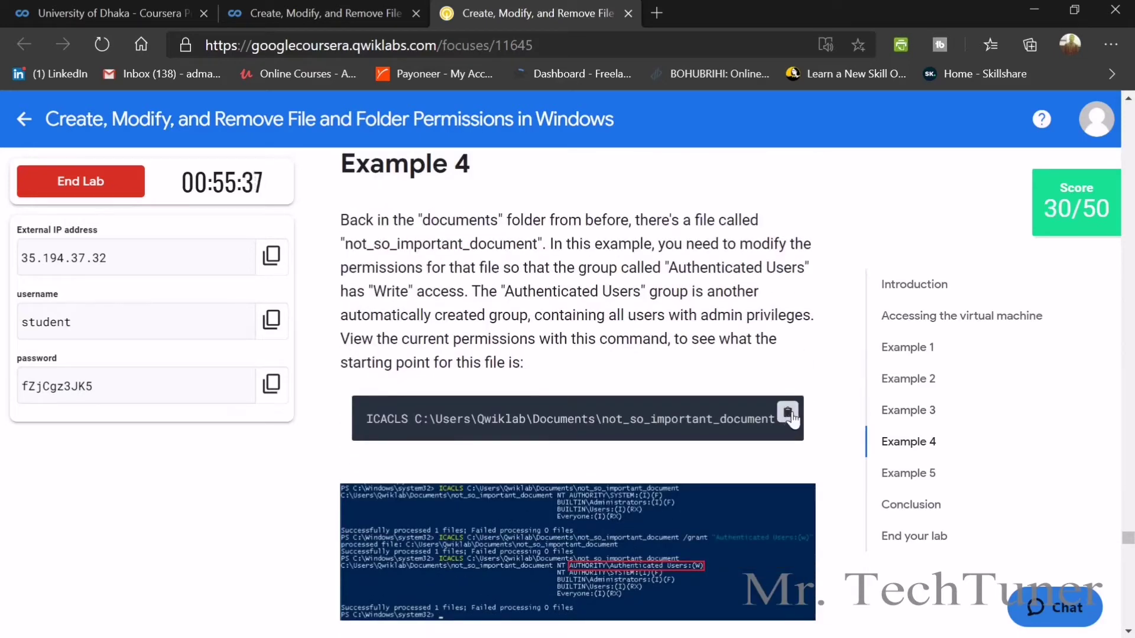
{"action": "left_click", "coordinate": [792, 418]}
{"action": "key", "text": "alt+Tab"}
{"action": "right_click", "coordinate": [336, 308]}
{"action": "key", "text": "Return"}
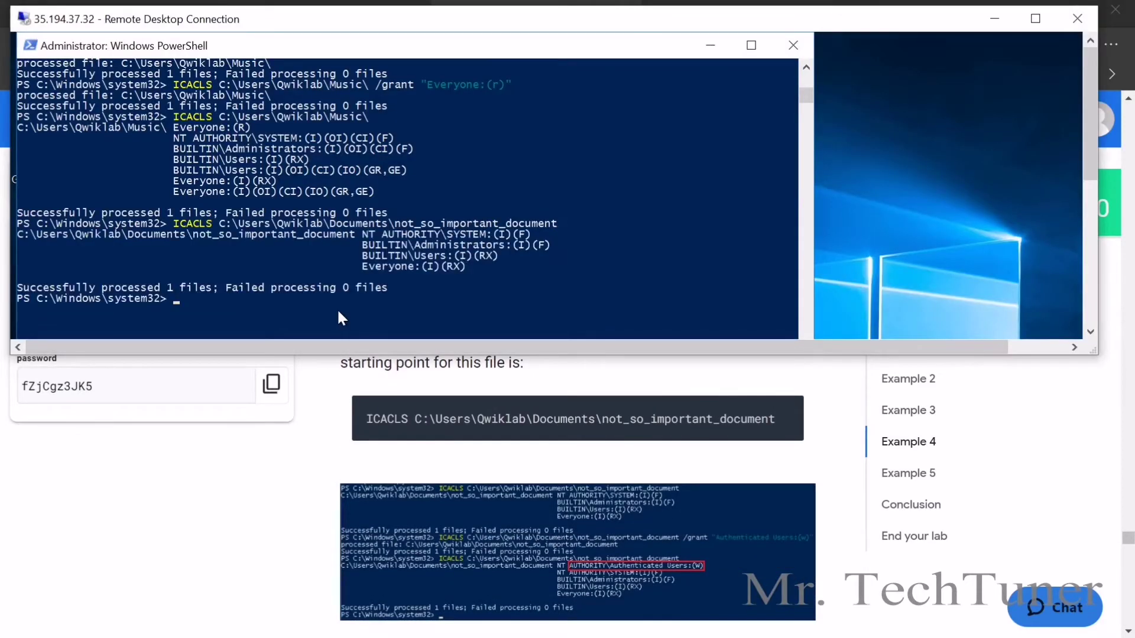
{"action": "scroll", "coordinate": [535, 431], "scroll_direction": "down", "scroll_amount": 3}
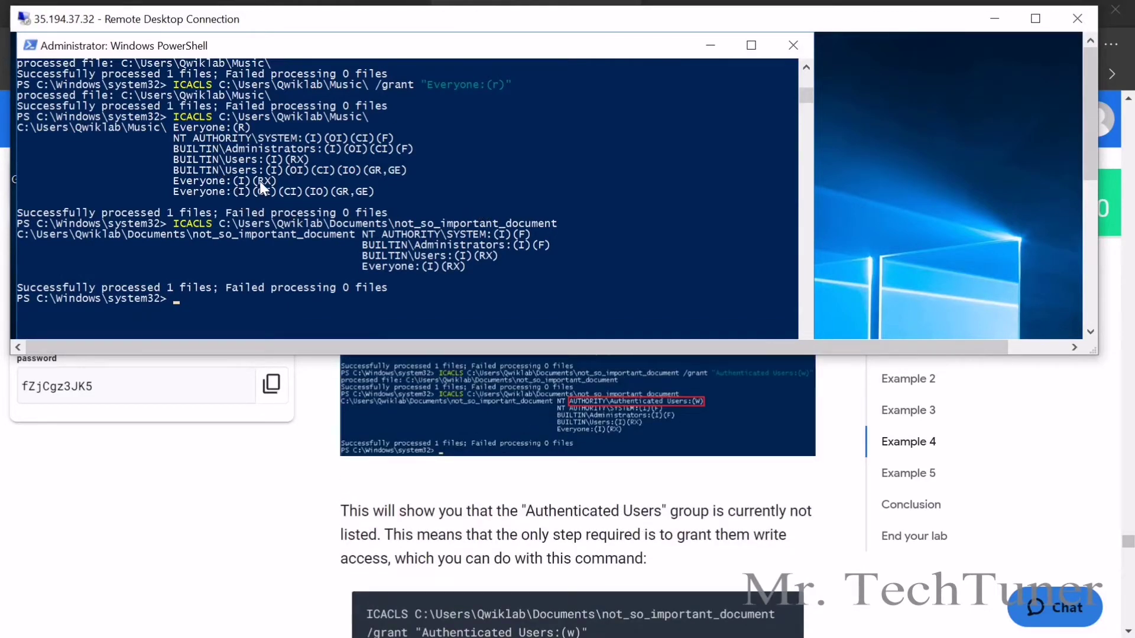
{"action": "left_click_drag", "start_coordinate": [394, 241], "coordinate": [496, 235]}
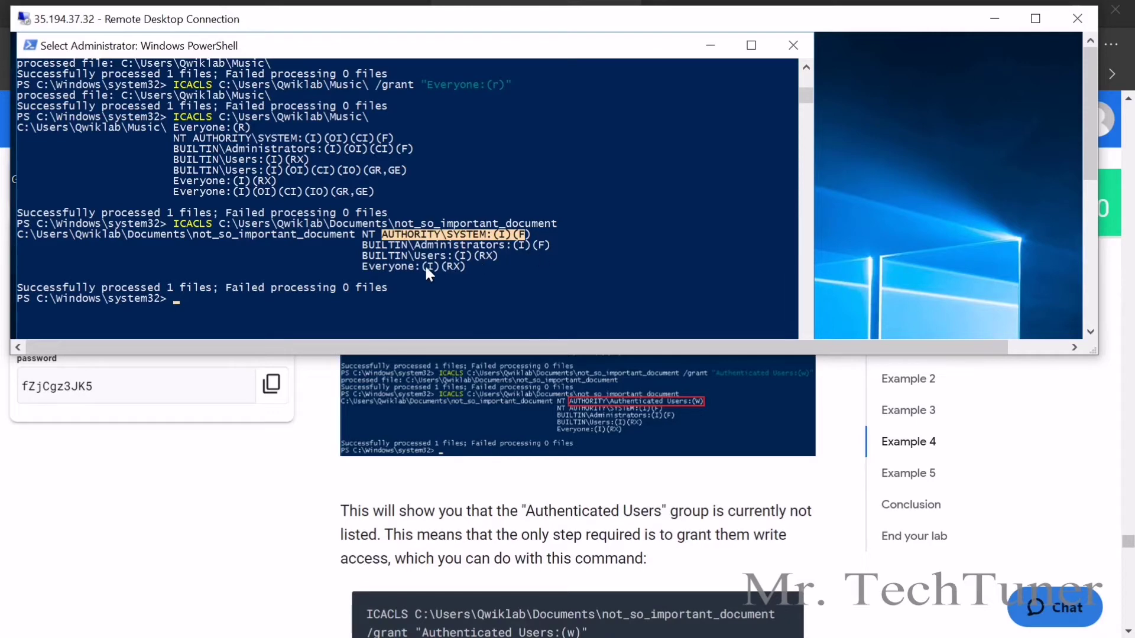
{"action": "right_click", "coordinate": [593, 289]}
{"action": "scroll", "coordinate": [664, 451], "scroll_direction": "down", "scroll_amount": 3}
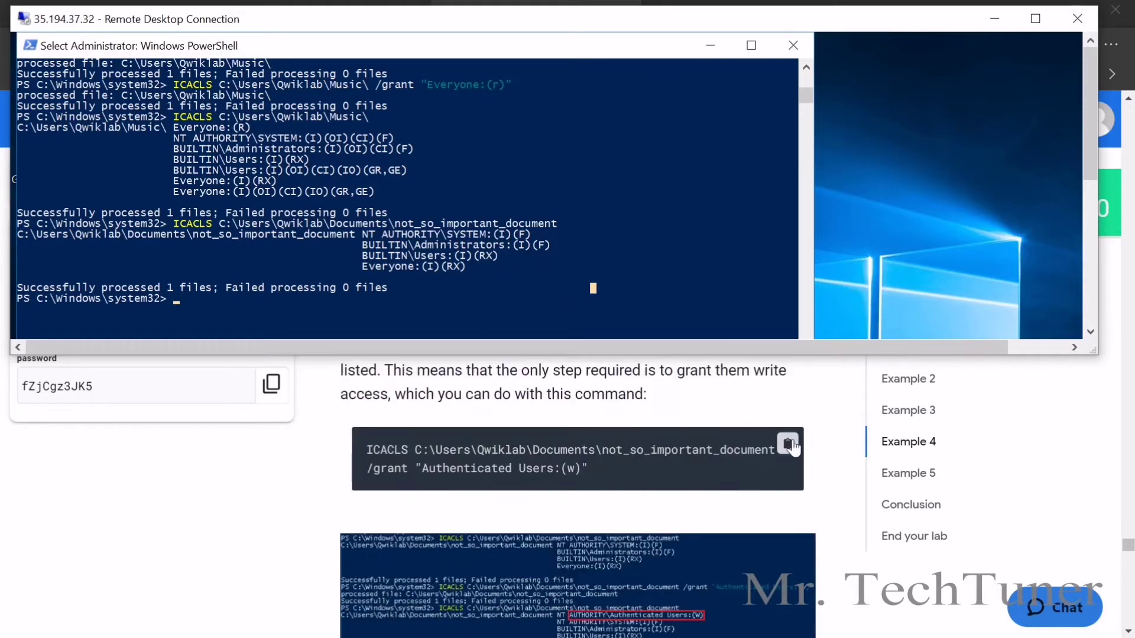
Grant "Authenticated Users:(w)" write access to not_so_important_document.
{"action": "left_click", "coordinate": [787, 444]}
{"action": "scroll", "coordinate": [638, 394], "scroll_direction": "up", "scroll_amount": 5}
{"action": "scroll", "coordinate": [631, 384], "scroll_direction": "down", "scroll_amount": 5}
{"action": "key", "text": "alt+Tab"}
{"action": "key", "text": "Return"}
{"action": "key", "text": "Return"}
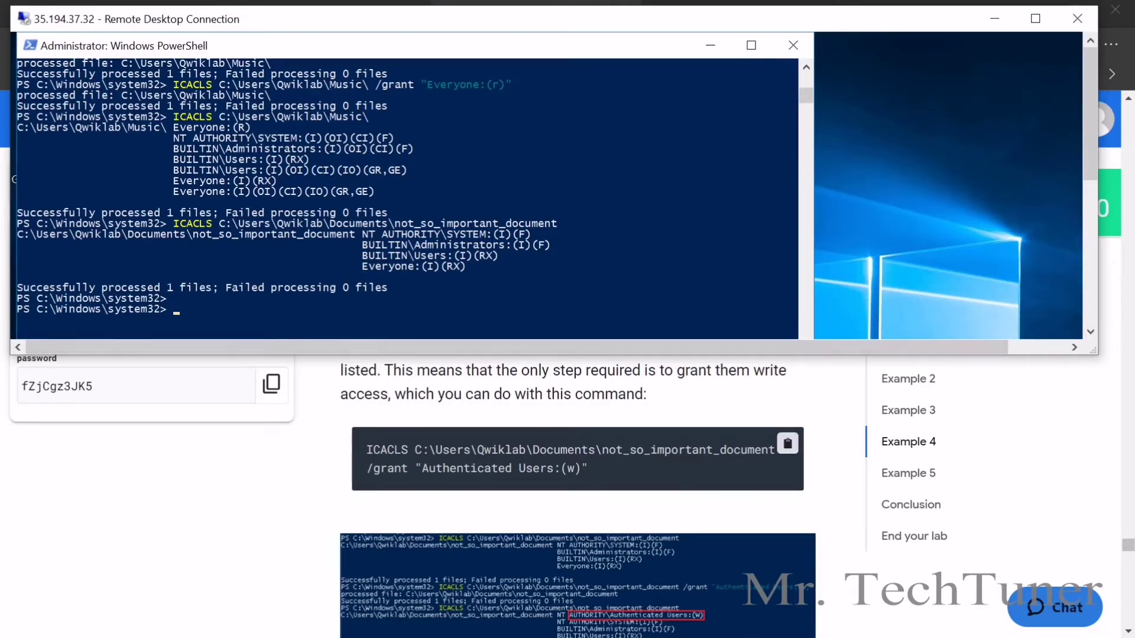
{"action": "key", "text": "alt+Tab"}
{"action": "right_click", "coordinate": [233, 299]}
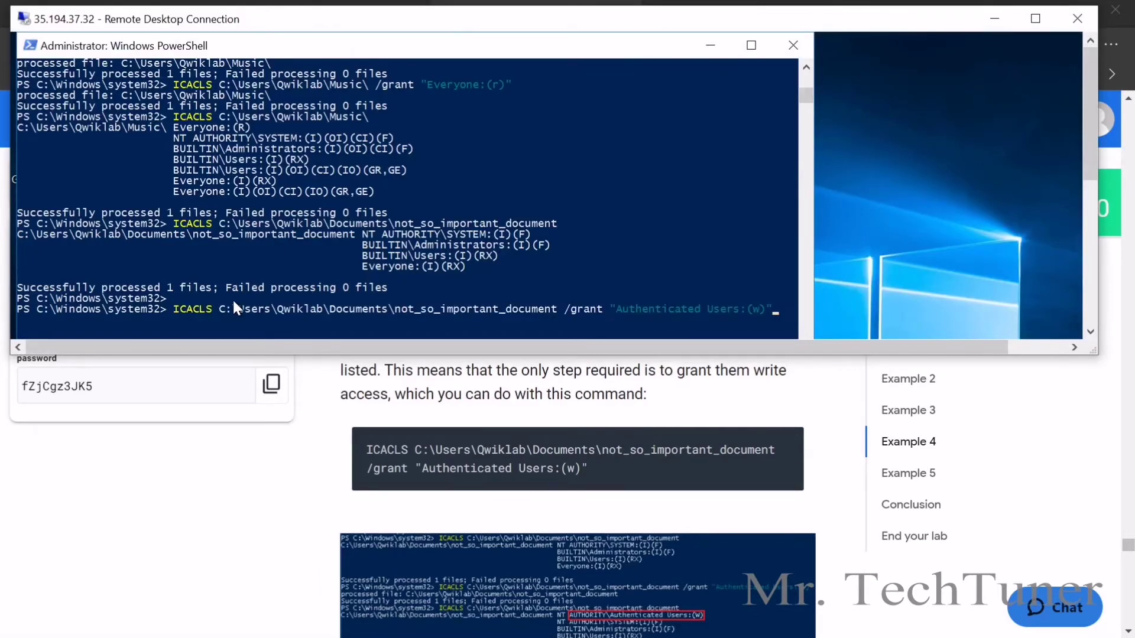
{"action": "key", "text": "Return"}
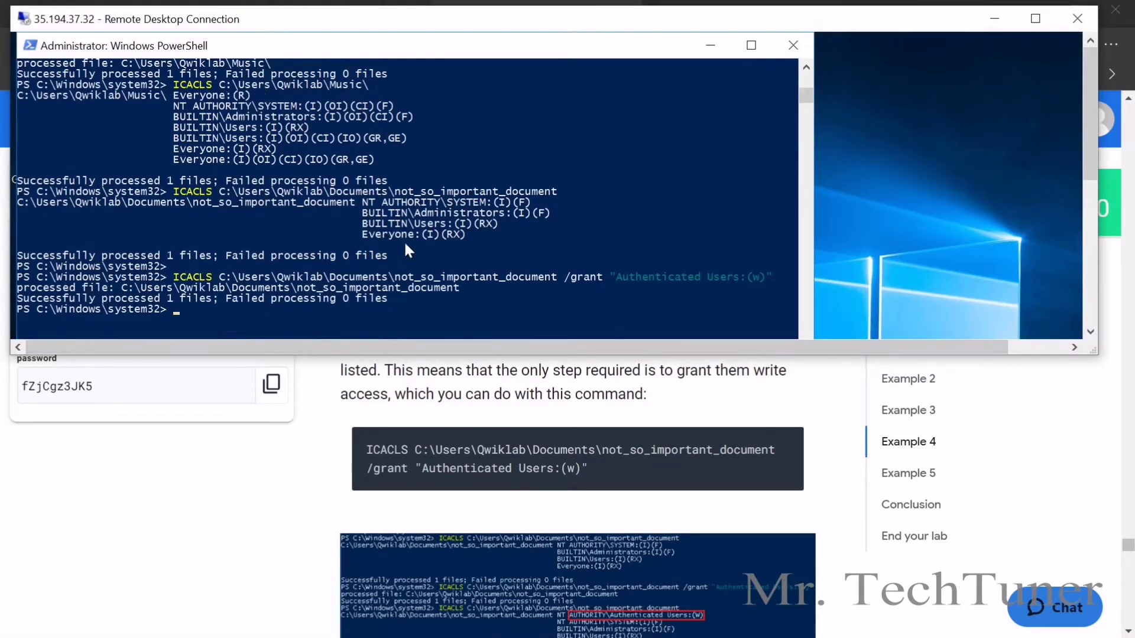
Check the file's permissions, then re-apply the Authenticated Users write grant.
{"action": "scroll", "coordinate": [499, 476], "scroll_direction": "down", "scroll_amount": 9}
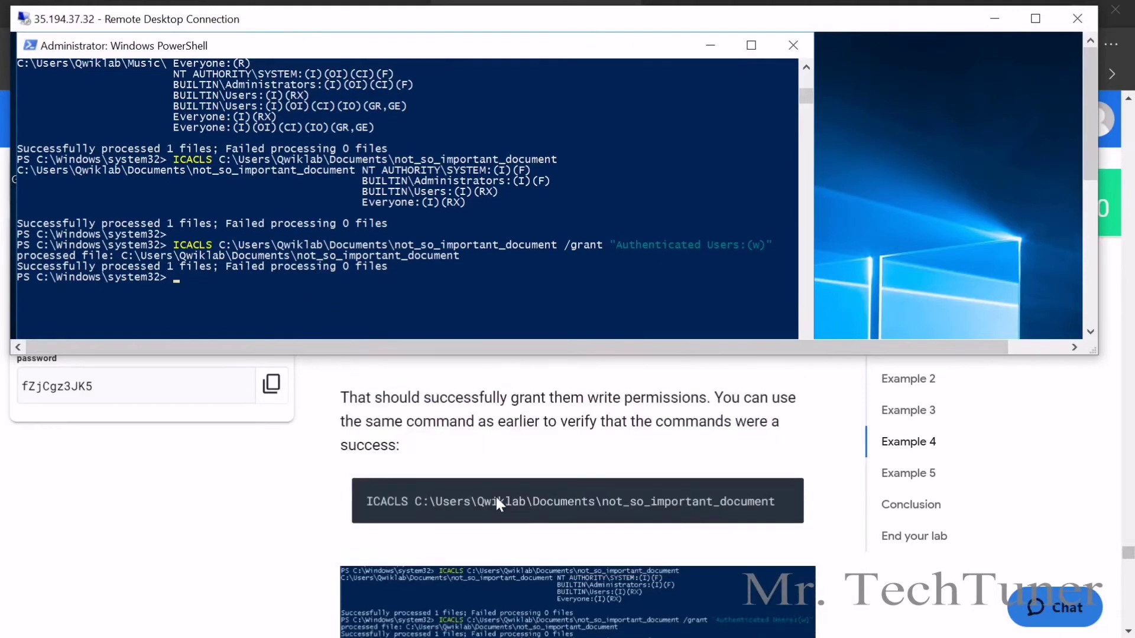
{"action": "scroll", "coordinate": [485, 469], "scroll_direction": "up", "scroll_amount": 12}
{"action": "scroll", "coordinate": [485, 459], "scroll_direction": "down", "scroll_amount": 3}
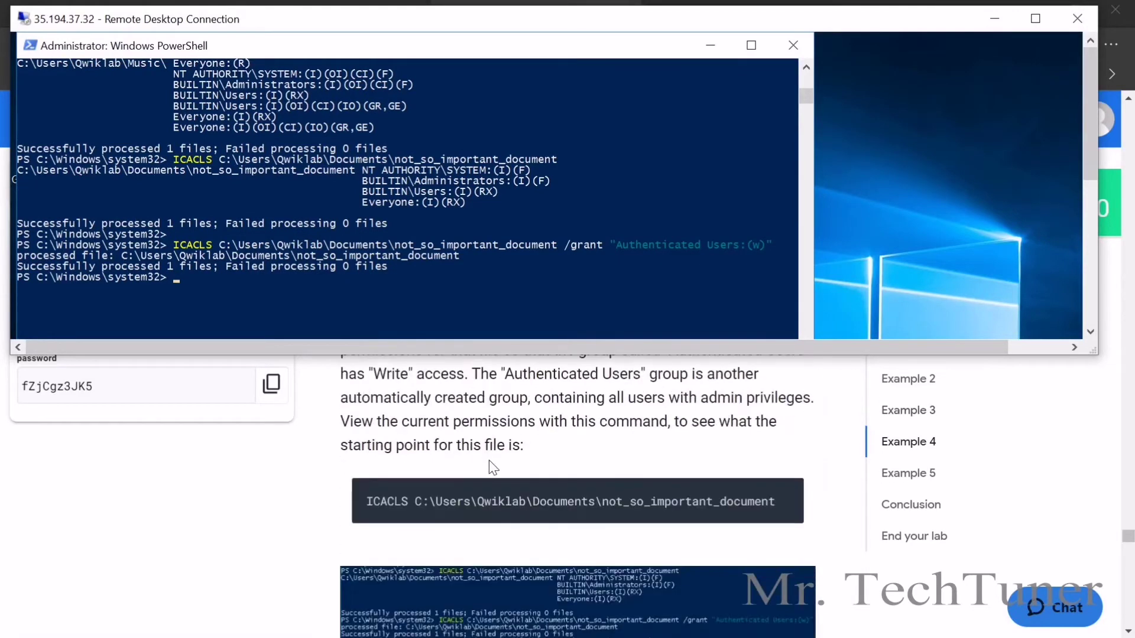
{"action": "left_click", "coordinate": [793, 506]}
{"action": "key", "text": "alt+Tab"}
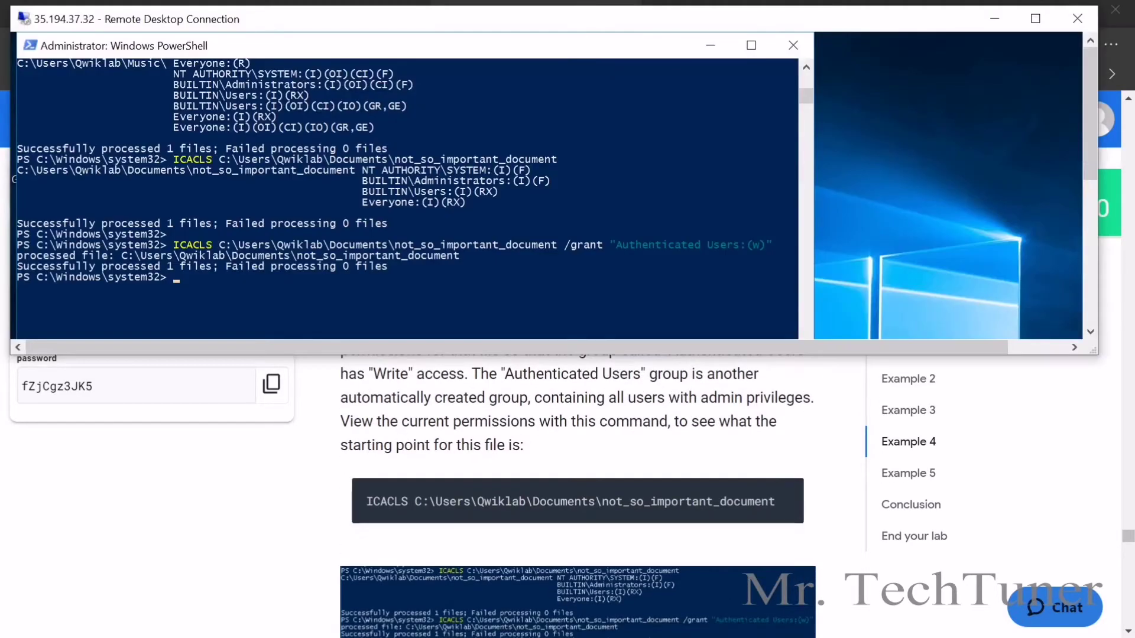
{"action": "key", "text": "ctrl+v"}
{"action": "key", "text": "Return"}
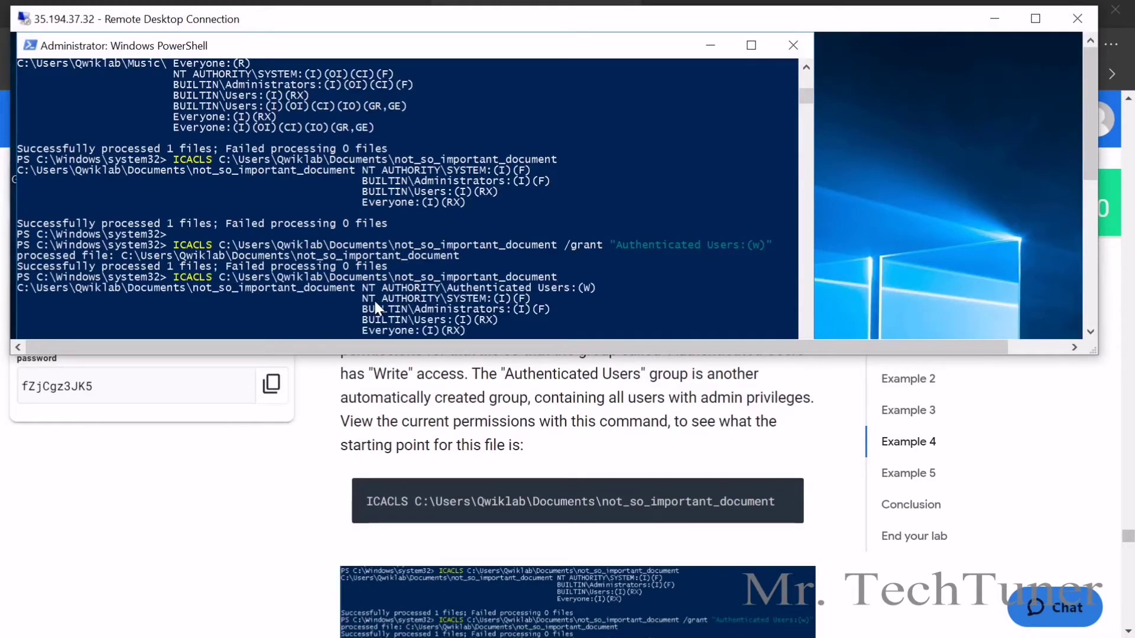
{"action": "scroll", "coordinate": [467, 222], "scroll_direction": "down", "scroll_amount": 3}
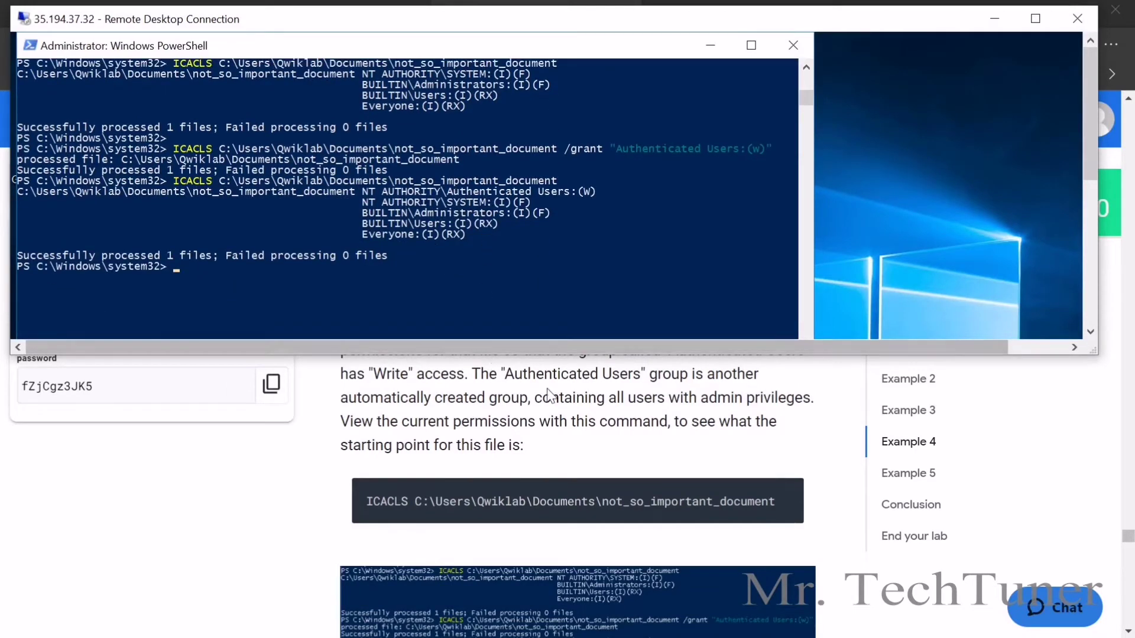
{"action": "scroll", "coordinate": [710, 476], "scroll_direction": "down", "scroll_amount": 6}
{"action": "scroll", "coordinate": [709, 476], "scroll_direction": "down", "scroll_amount": 1}
{"action": "left_click", "coordinate": [788, 441]}
{"action": "key", "text": "alt+Tab"}
{"action": "right_click", "coordinate": [421, 295]}
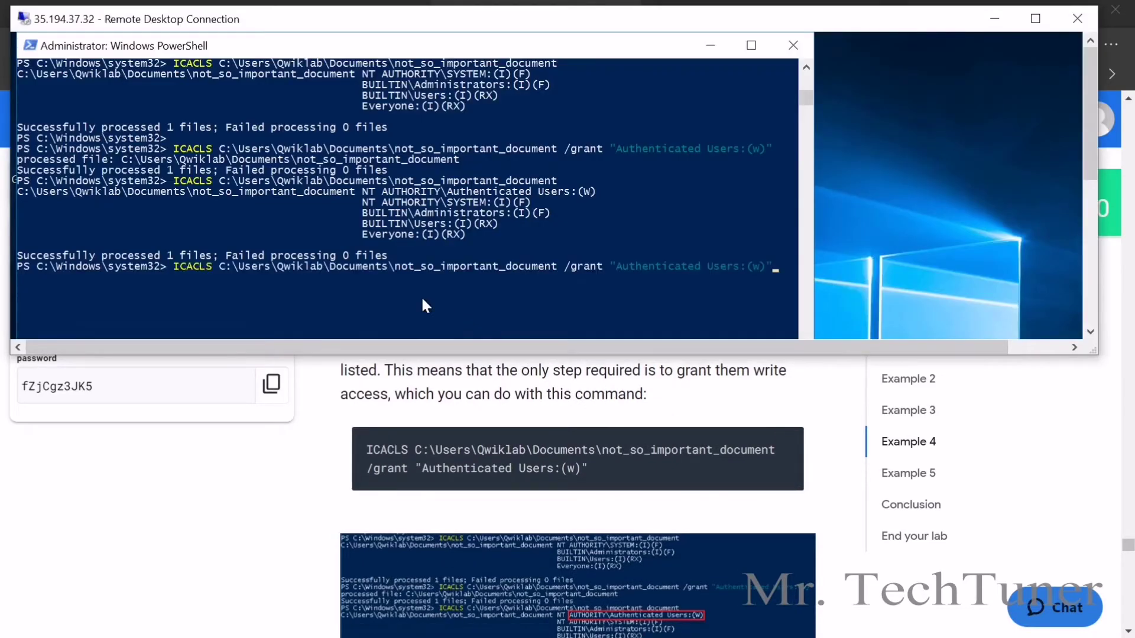
{"action": "key", "text": "Return"}
Verify the Authenticated Users (W) entry and get Example 4 graded.
{"action": "scroll", "coordinate": [502, 239], "scroll_direction": "down", "scroll_amount": 3}
{"action": "scroll", "coordinate": [578, 496], "scroll_direction": "down", "scroll_amount": 5}
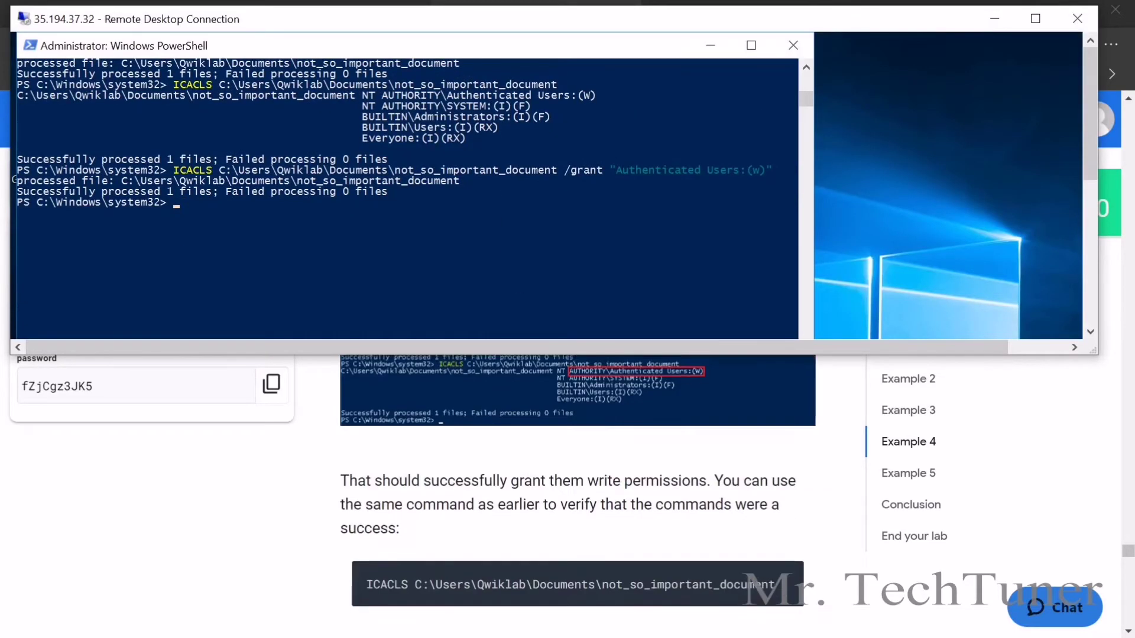
{"action": "left_click", "coordinate": [791, 417]}
{"action": "key", "text": "alt+Tab"}
{"action": "right_click", "coordinate": [479, 245]}
{"action": "key", "text": "Return"}
{"action": "scroll", "coordinate": [641, 578], "scroll_direction": "down", "scroll_amount": 4}
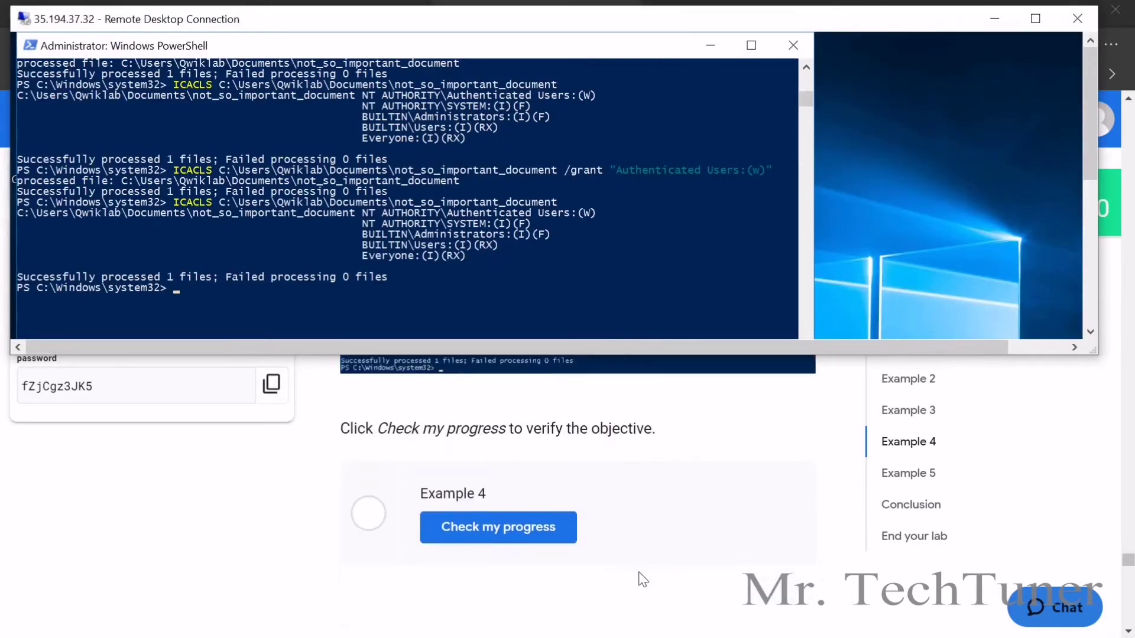
{"action": "left_click", "coordinate": [498, 525]}
{"action": "left_click", "coordinate": [499, 525]}
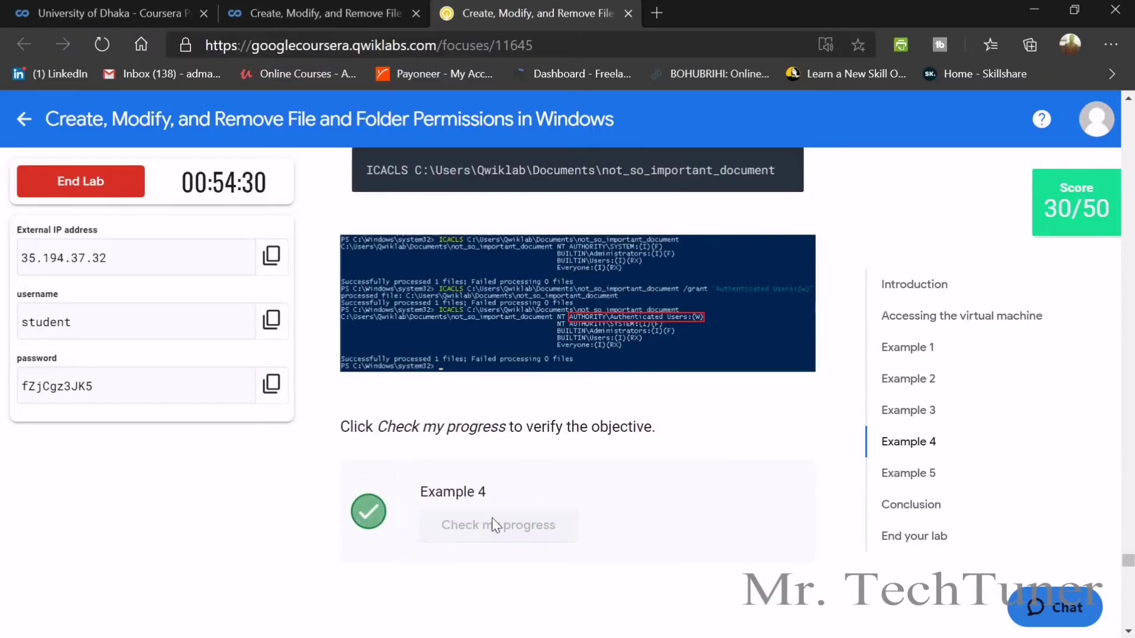
{"action": "scroll", "coordinate": [480, 507], "scroll_direction": "down", "scroll_amount": 6}
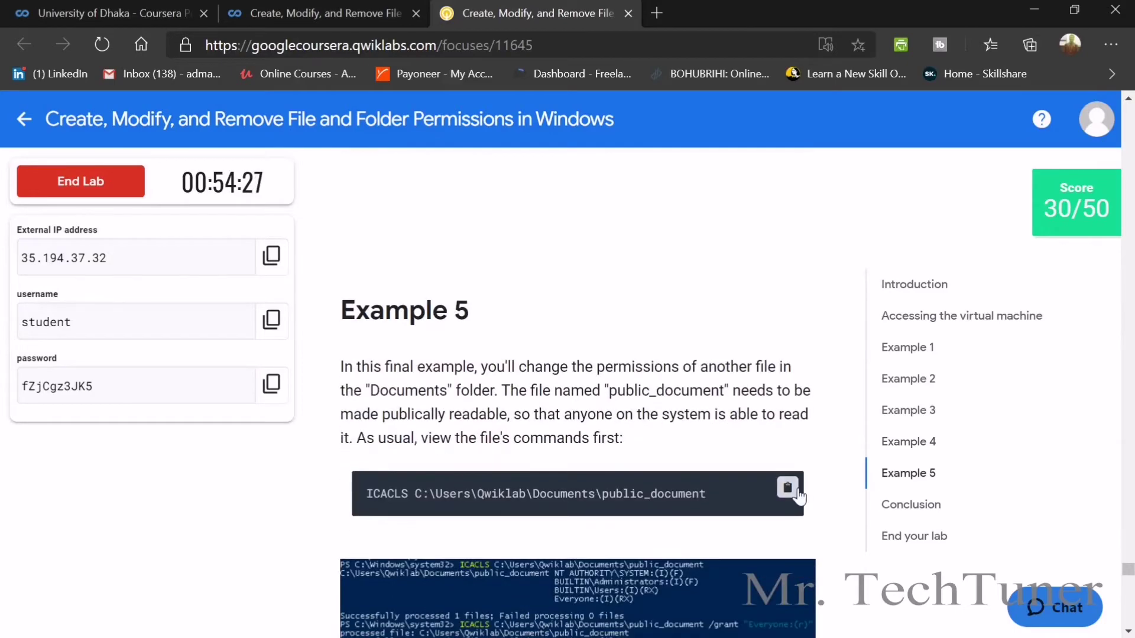
List public_document's current permissions with ICACLS.
{"action": "left_click", "coordinate": [788, 488]}
{"action": "key", "text": "alt+Tab"}
{"action": "right_click", "coordinate": [399, 299]}
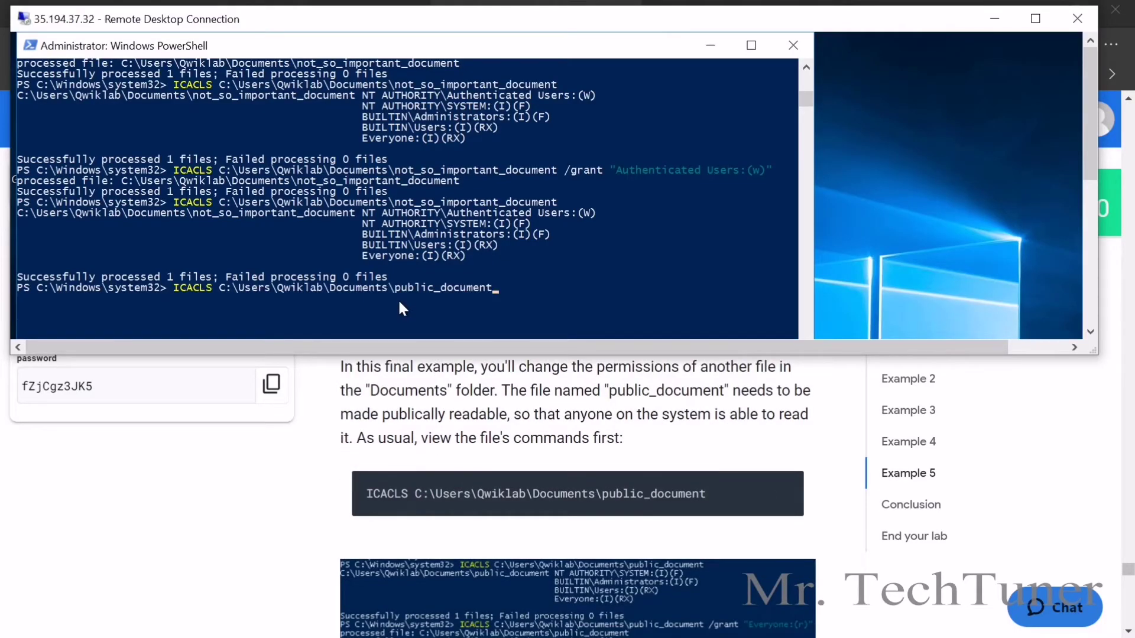
{"action": "key", "text": "Return"}
Grant "Everyone:(r)" read access to public_document and re-run ICACLS to confirm it.
{"action": "scroll", "coordinate": [589, 207], "scroll_direction": "down", "scroll_amount": 4}
{"action": "scroll", "coordinate": [787, 414], "scroll_direction": "down", "scroll_amount": 6}
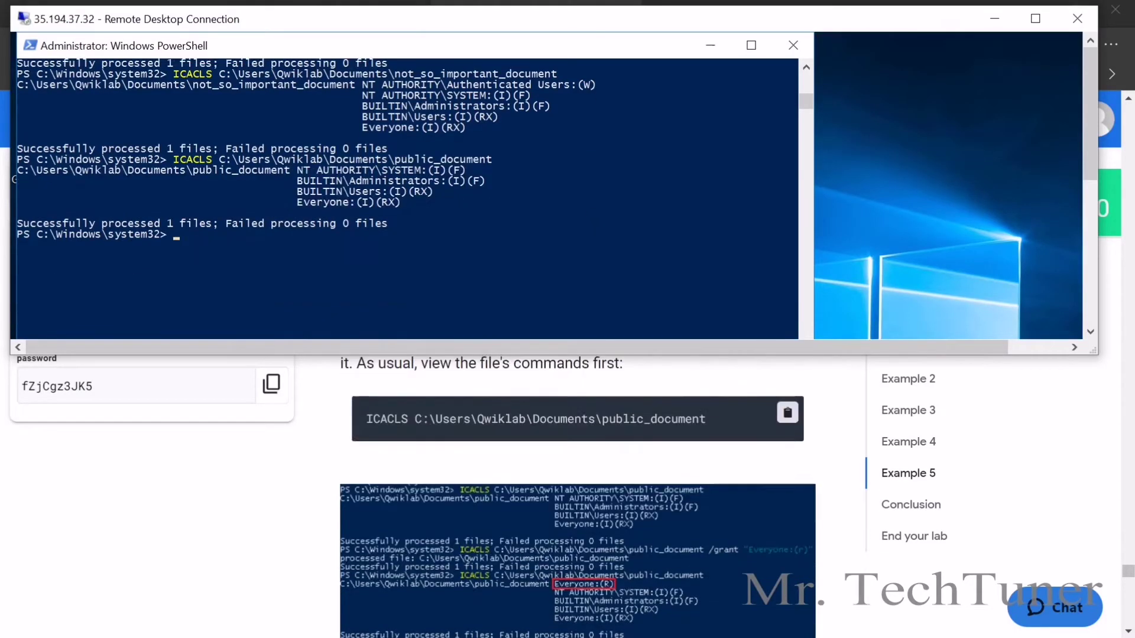
{"action": "left_click", "coordinate": [789, 408]}
{"action": "key", "text": "alt+Tab"}
{"action": "right_click", "coordinate": [438, 267]}
{"action": "key", "text": "Return"}
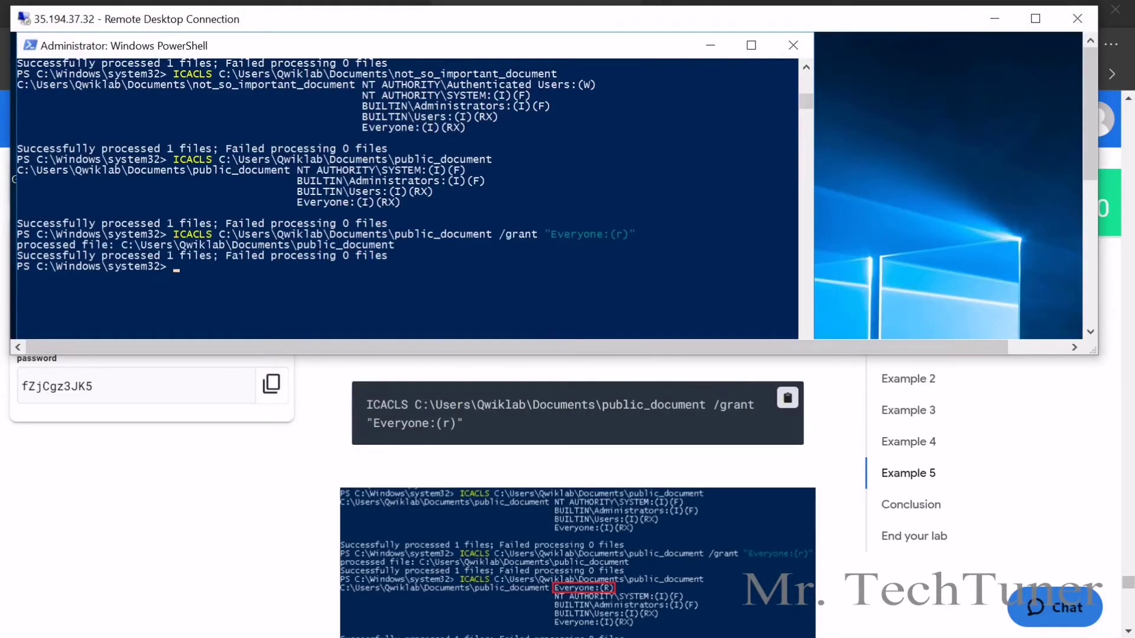
{"action": "scroll", "coordinate": [506, 487], "scroll_direction": "down", "scroll_amount": 3}
{"action": "left_click", "coordinate": [789, 434]}
{"action": "key", "text": "alt+Tab"}
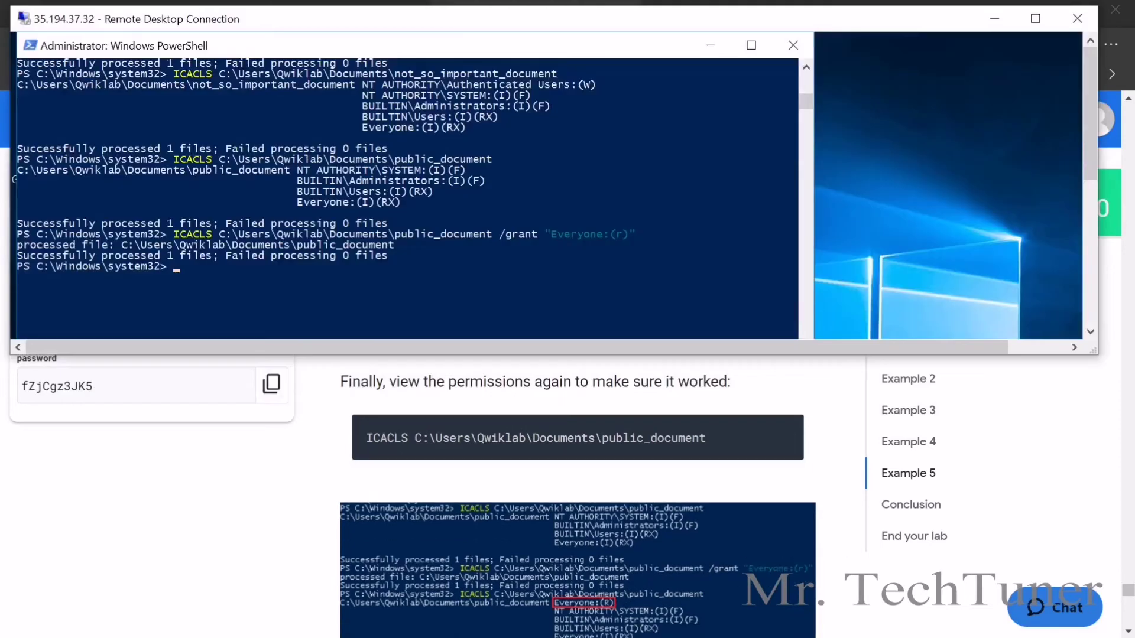
{"action": "right_click", "coordinate": [396, 281]}
{"action": "key", "text": "Return"}
Verify Example 5 with Check my progress, bringing the score to 50/50.
{"action": "scroll", "coordinate": [567, 413], "scroll_direction": "down", "scroll_amount": 2}
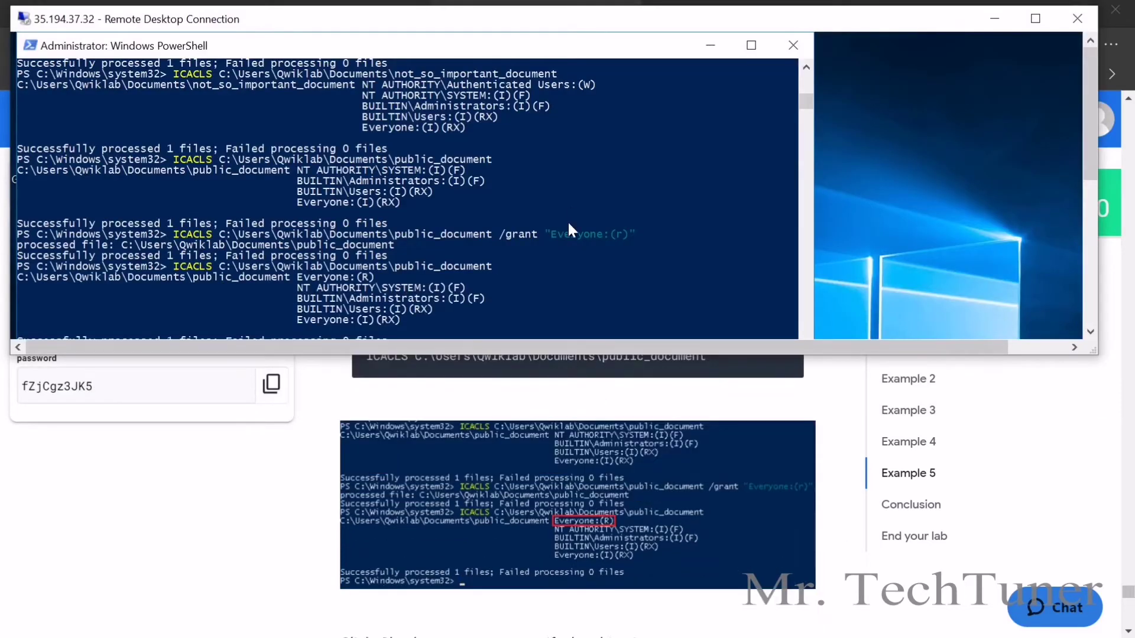
{"action": "scroll", "coordinate": [562, 489], "scroll_direction": "down", "scroll_amount": 5}
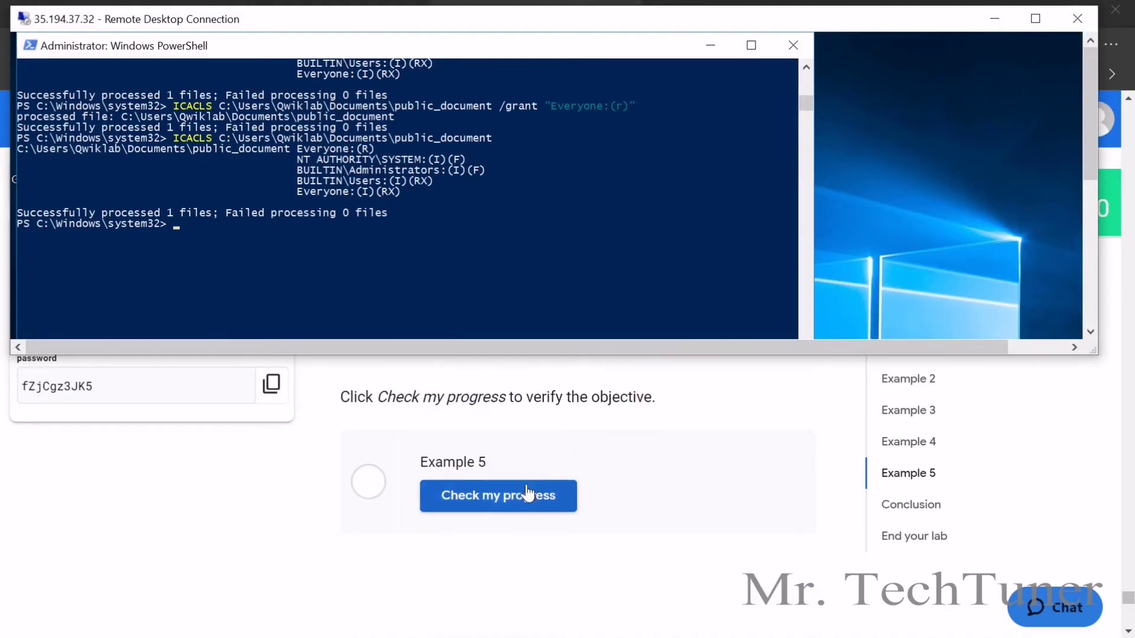
{"action": "left_click", "coordinate": [528, 487]}
{"action": "left_click", "coordinate": [528, 493]}
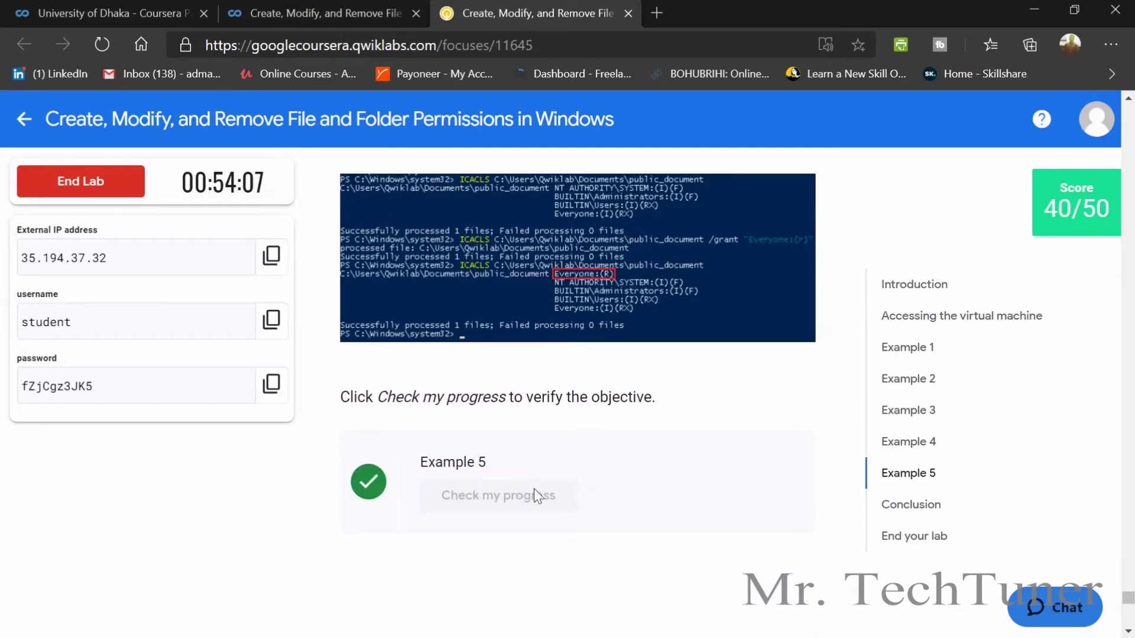
{"action": "scroll", "coordinate": [534, 488], "scroll_direction": "down", "scroll_amount": 5}
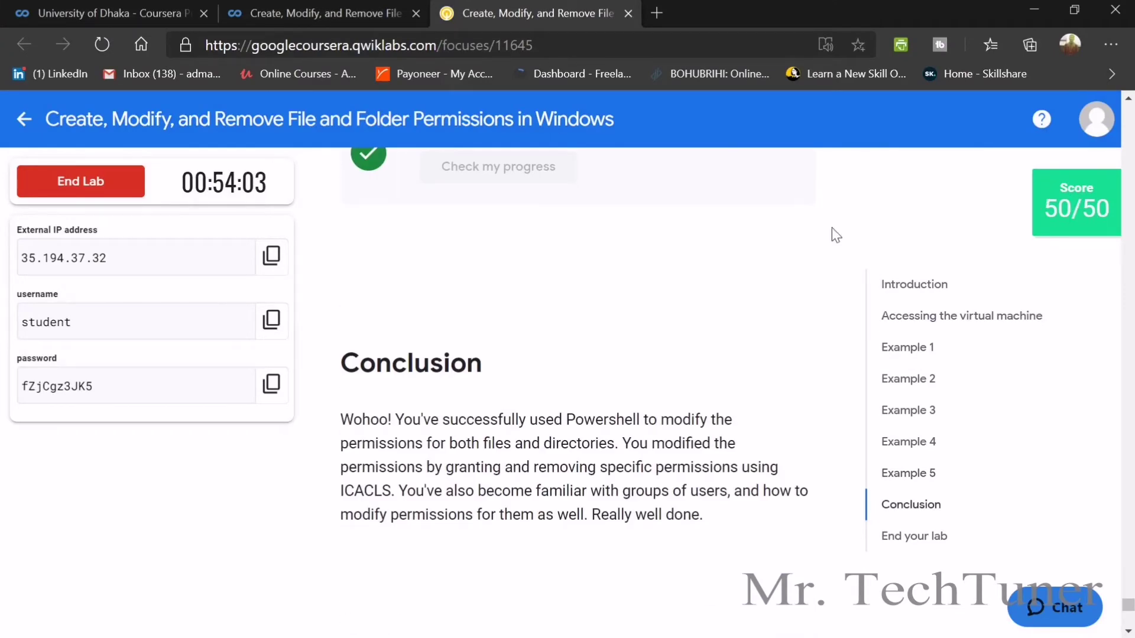
{"action": "scroll", "coordinate": [763, 370], "scroll_direction": "down", "scroll_amount": 3}
End the Windows permissions lab in Qwiklabs and confirm.
{"action": "left_click", "coordinate": [903, 548]}
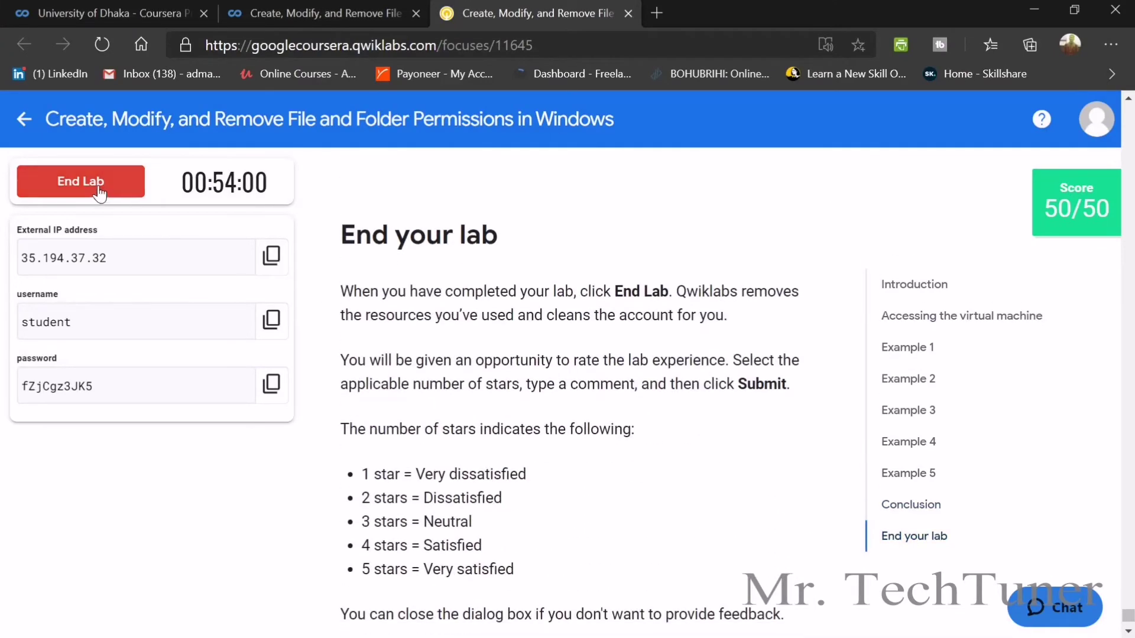
{"action": "left_click", "coordinate": [127, 195]}
{"action": "left_click", "coordinate": [649, 189]}
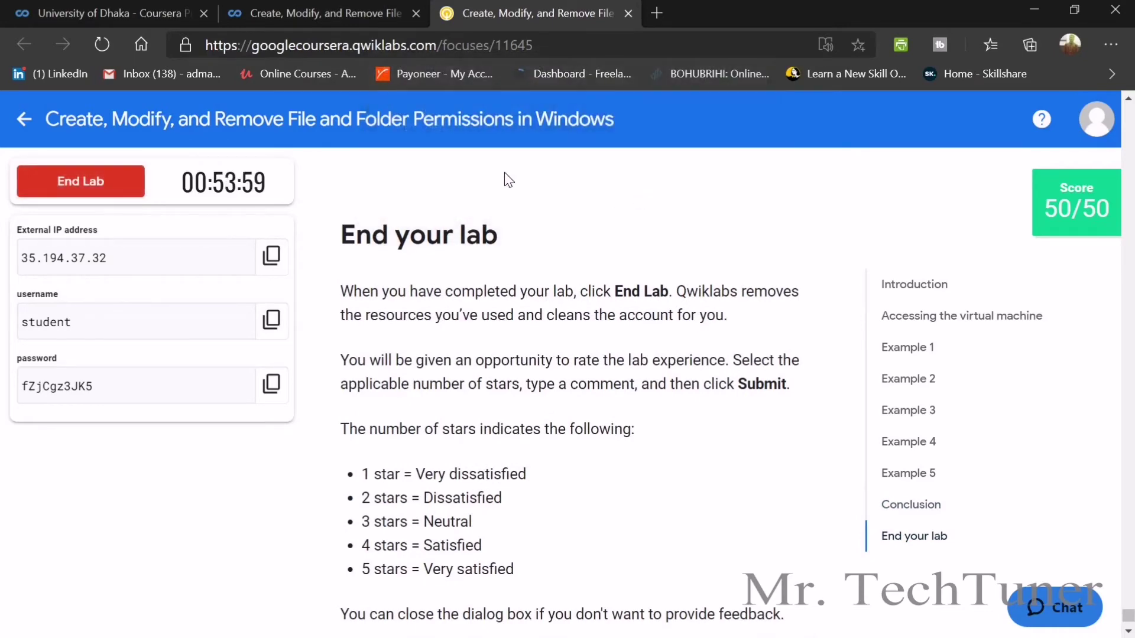
Disconnect the Remote Desktop session and submit a five-star lab rating.
{"action": "key", "text": "alt+Tab"}
{"action": "left_click", "coordinate": [1077, 18]}
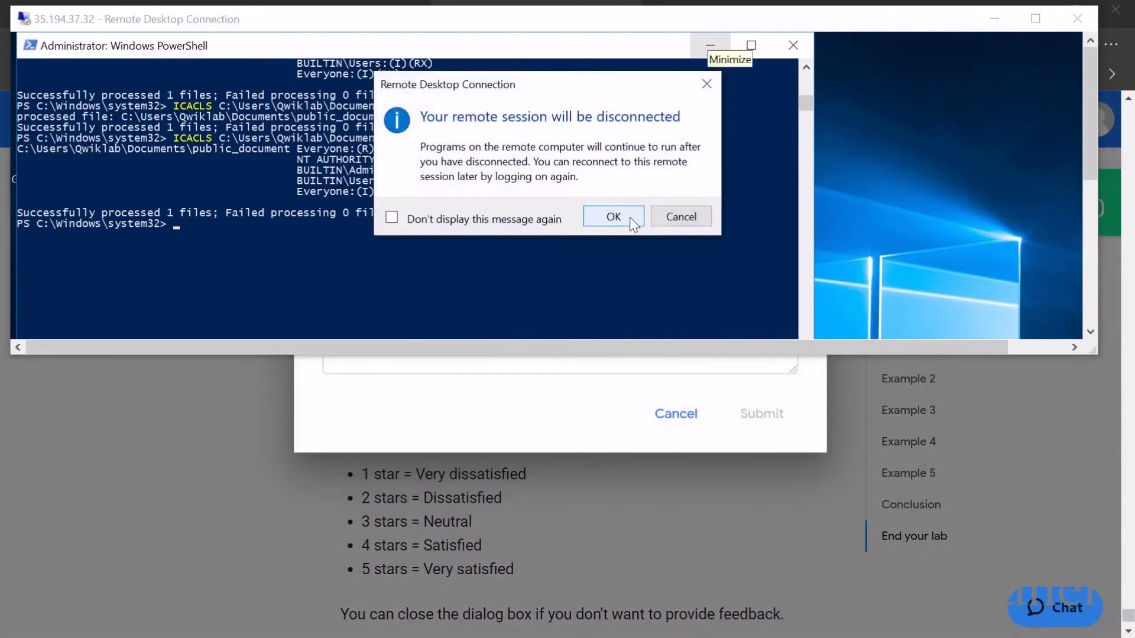
{"action": "left_click", "coordinate": [617, 216]}
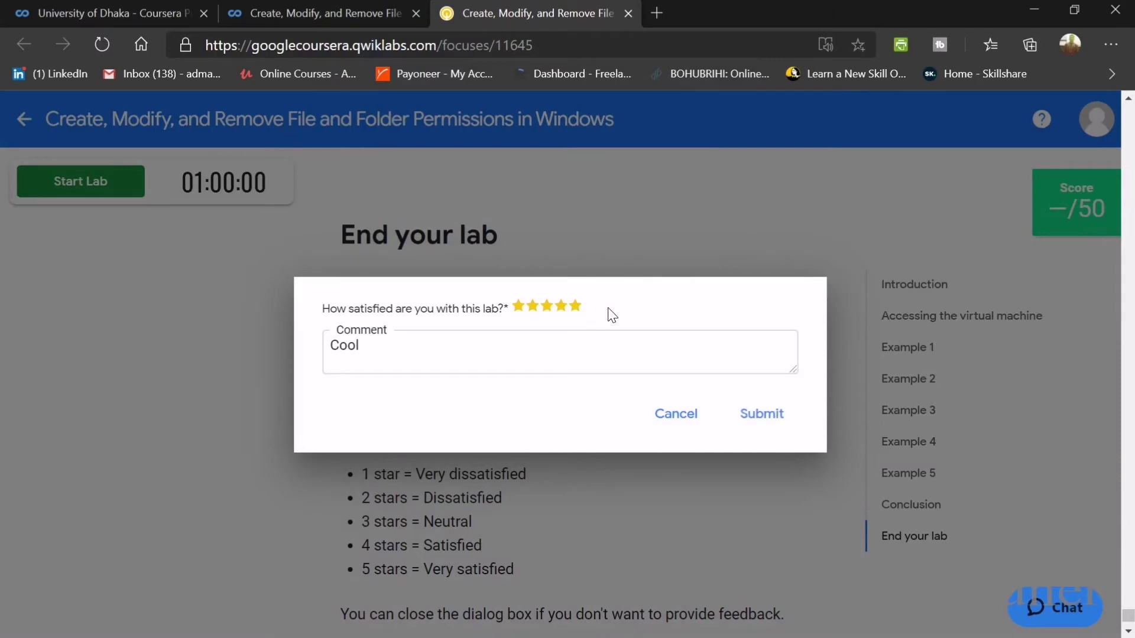
{"action": "left_click", "coordinate": [760, 406]}
{"action": "key", "text": "ctrl+shift+Tab"}
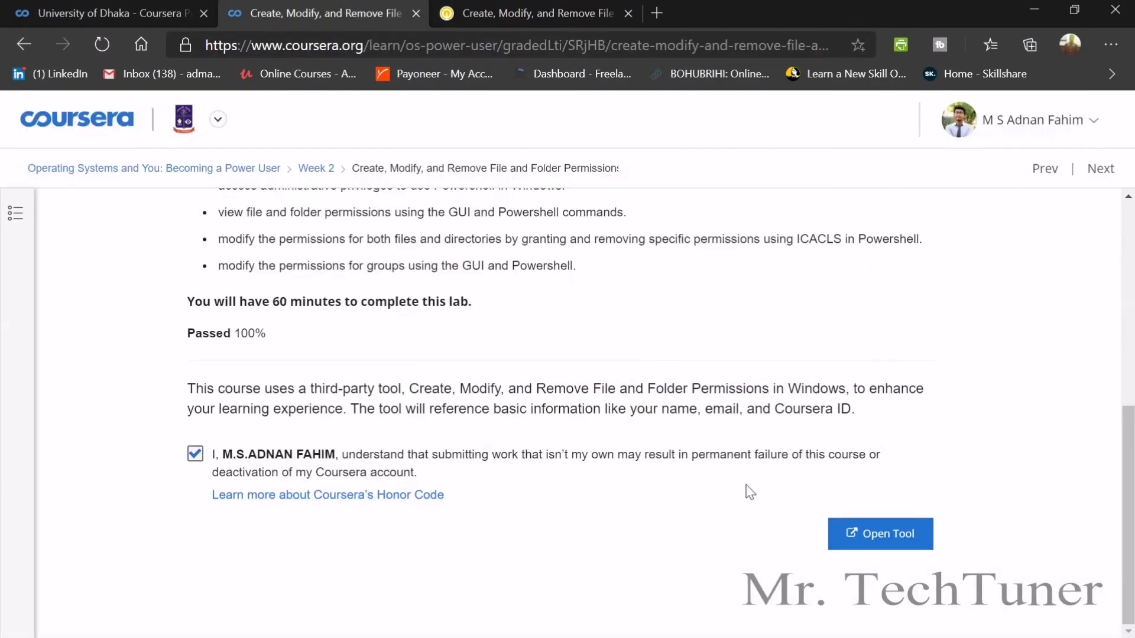
Advance to the Linux permissions lab, accept the honor code, and launch it in Qwiklabs.
{"action": "left_click", "coordinate": [1101, 168]}
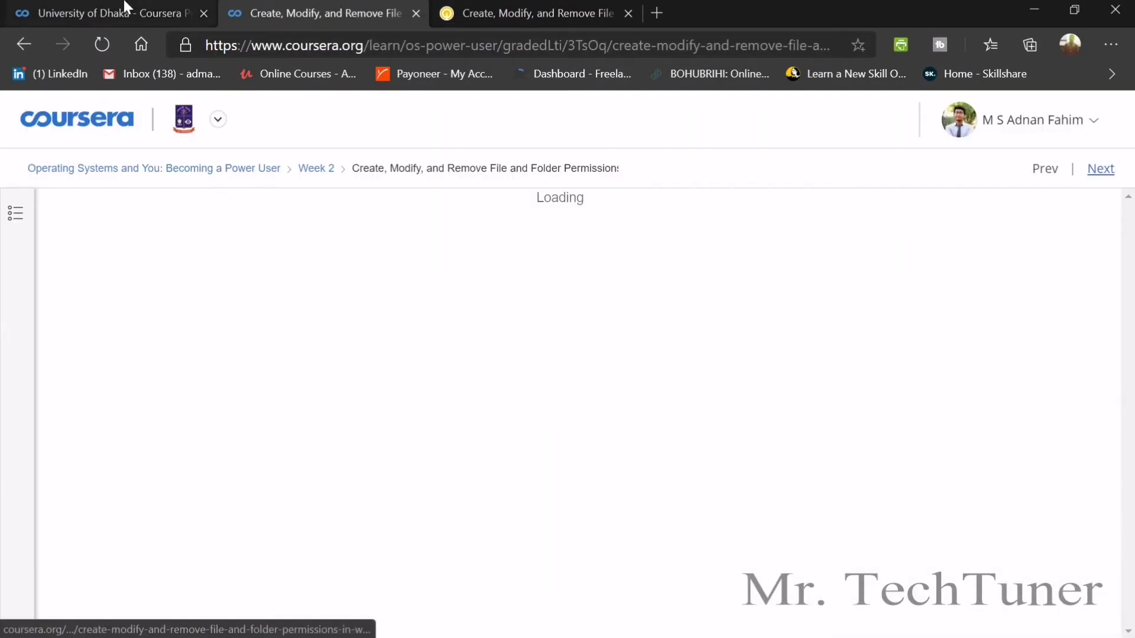
{"action": "left_click", "coordinate": [203, 13]}
{"action": "scroll", "coordinate": [344, 332], "scroll_direction": "down", "scroll_amount": 5}
{"action": "left_click", "coordinate": [387, 470]}
{"action": "left_click", "coordinate": [877, 533]}
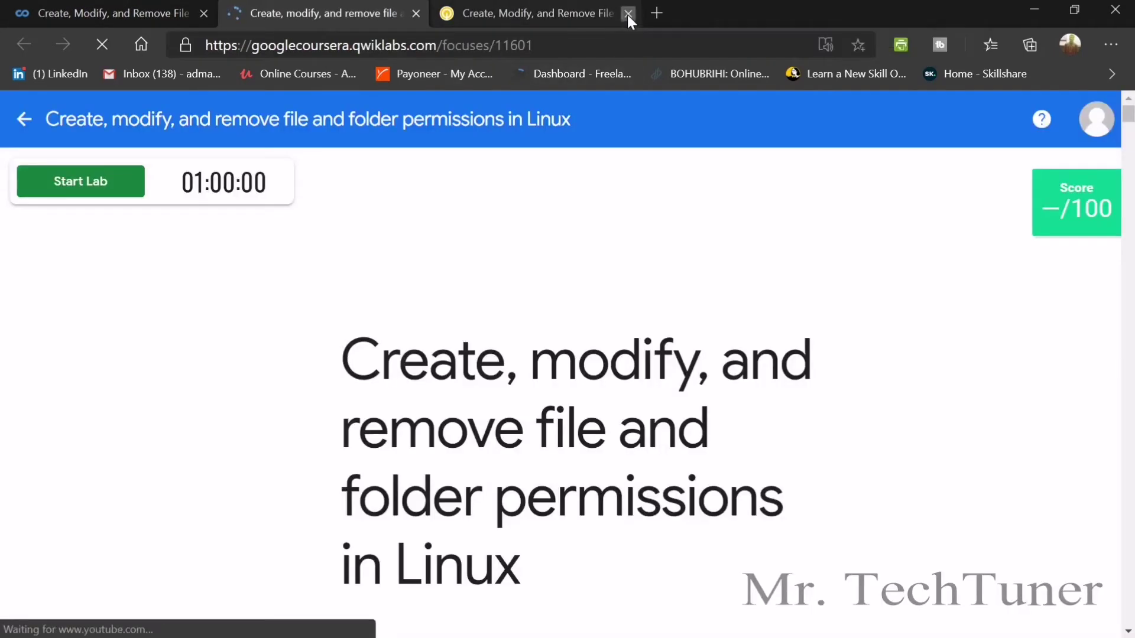
Start the Linux lab and download its PPK key file.
{"action": "left_click", "coordinate": [628, 13]}
{"action": "left_click", "coordinate": [90, 174]}
{"action": "left_click", "coordinate": [93, 400]}
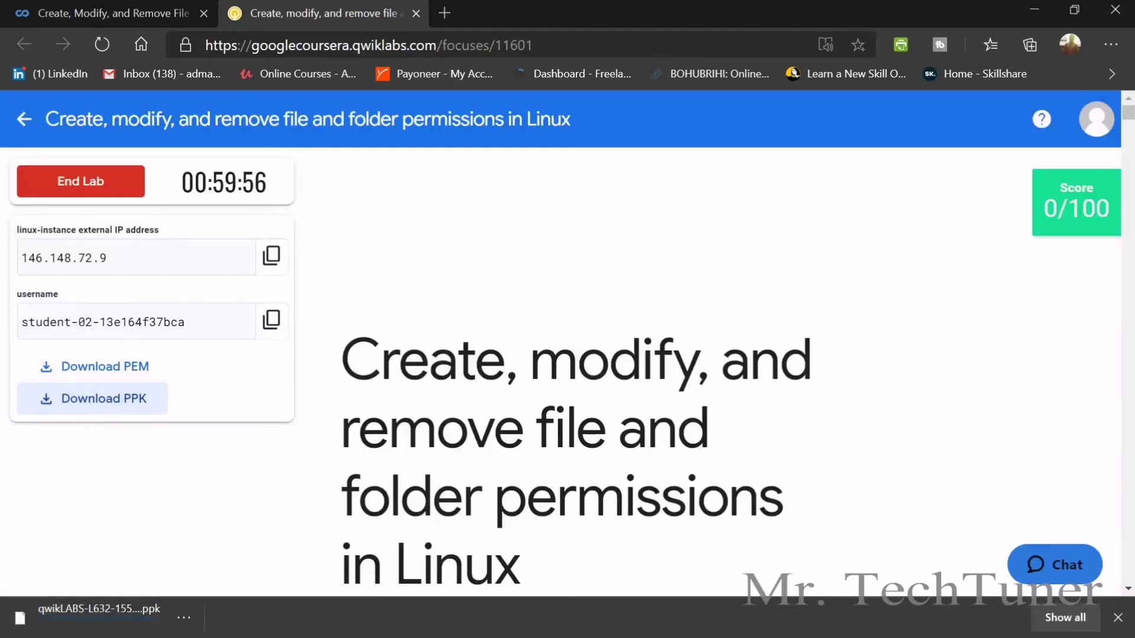
{"action": "key", "text": "super"}
Launch PuTTY and enter the lab username@external IP as the Host Name.
{"action": "left_click", "coordinate": [49, 625]}
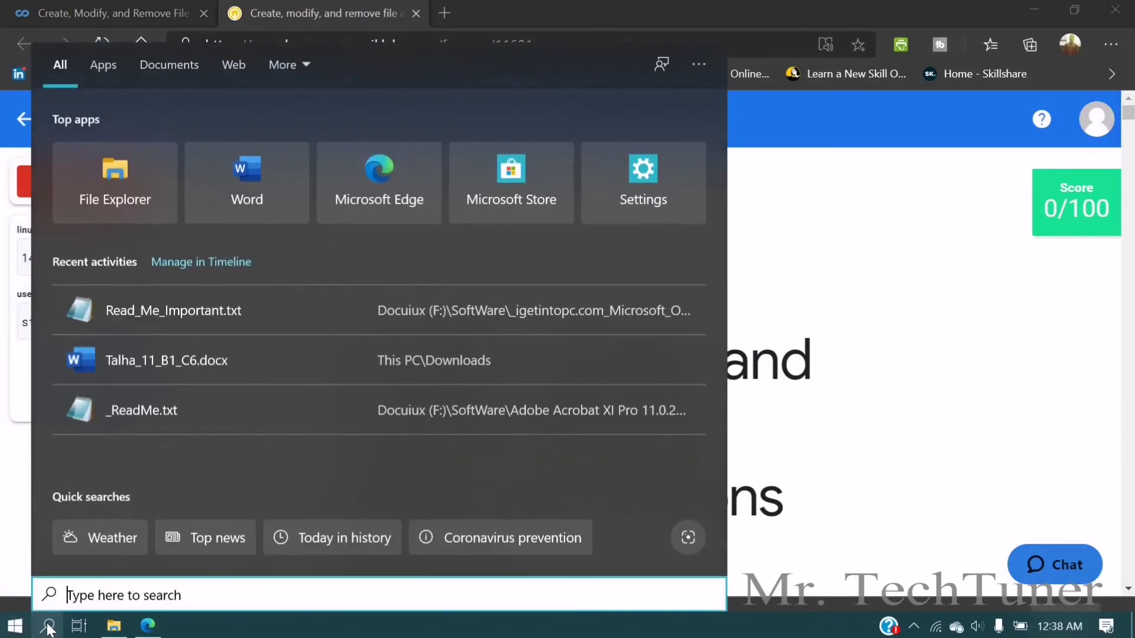
{"action": "type", "text": "putt"}
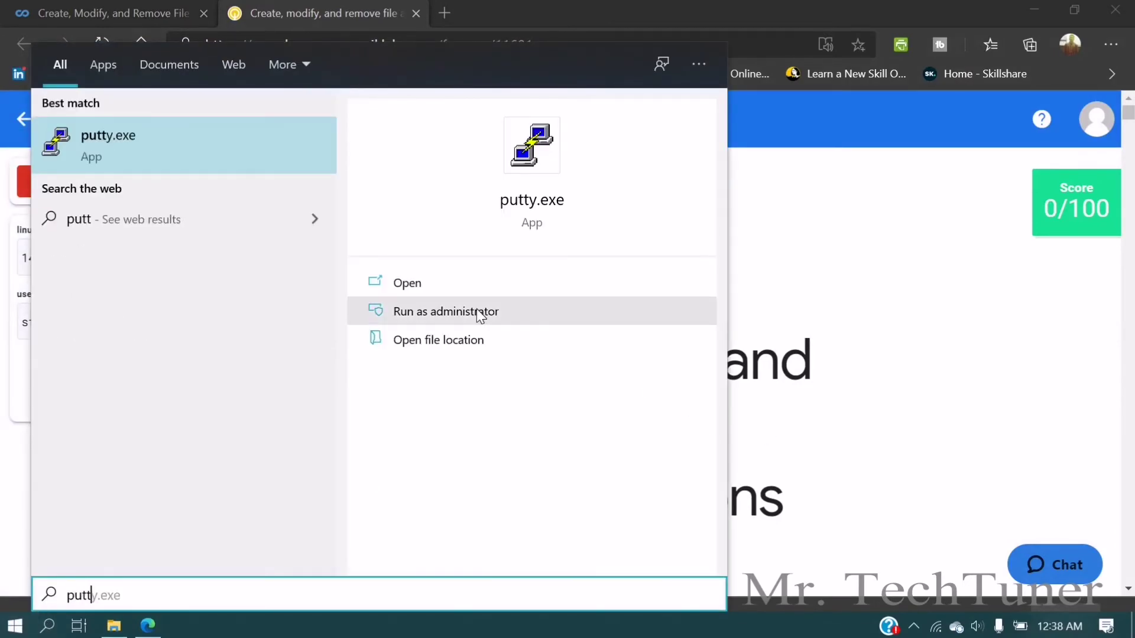
{"action": "left_click", "coordinate": [481, 311]}
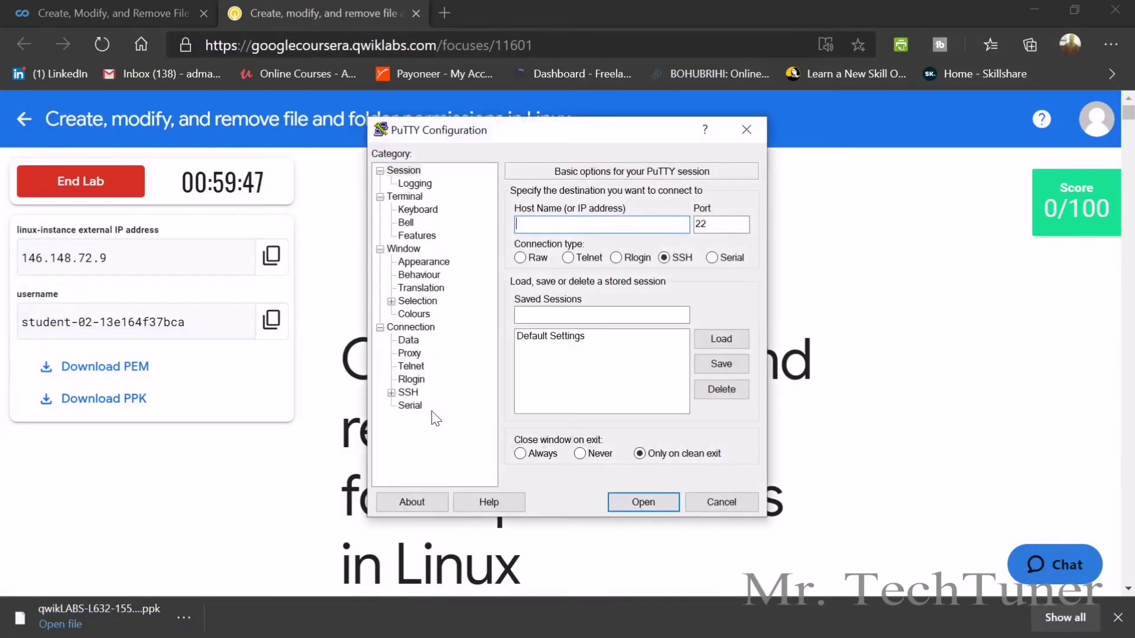
{"action": "left_click", "coordinate": [271, 320]}
{"action": "key", "text": "alt+Tab"}
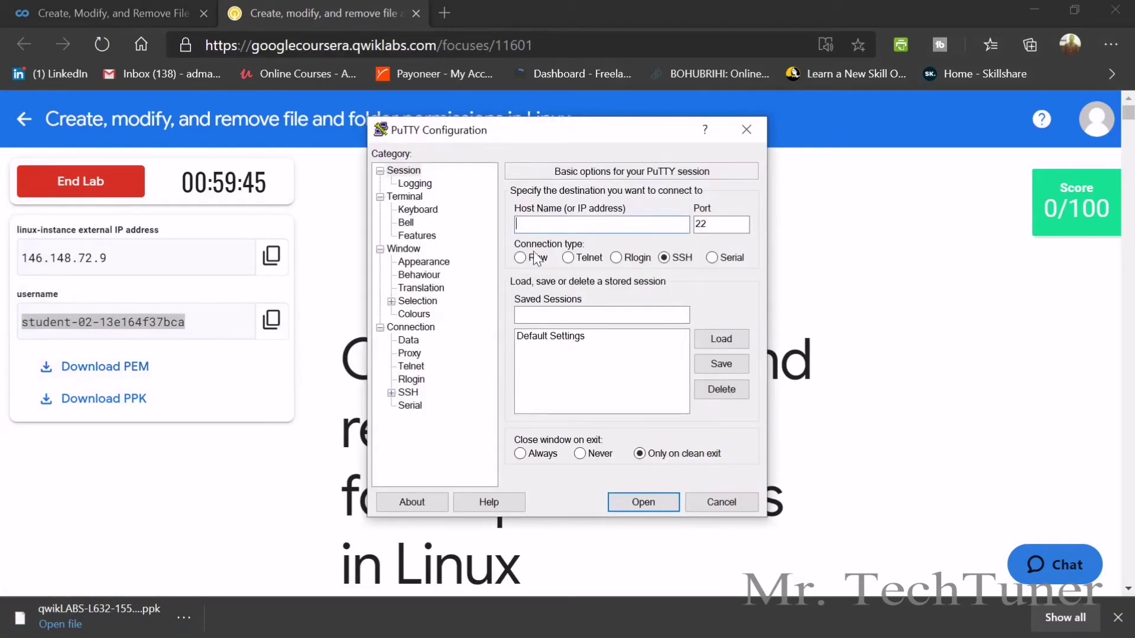
{"action": "key", "text": "ctrl+v"}
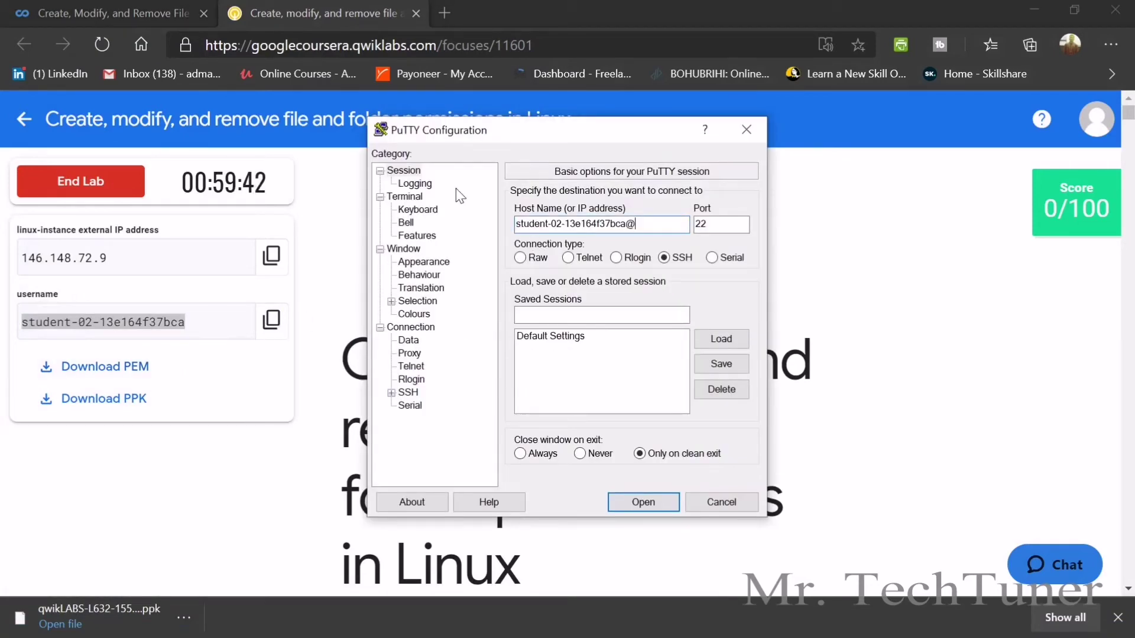
{"action": "left_click", "coordinate": [279, 260]}
{"action": "key", "text": "alt+Tab"}
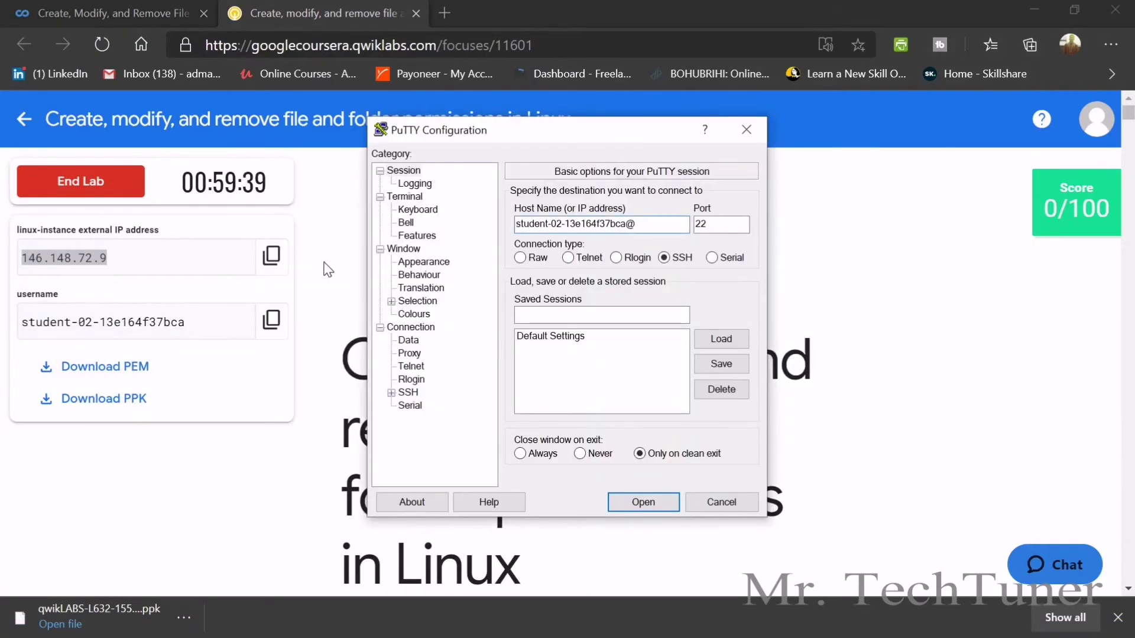
{"action": "key", "text": "ctrl+v"}
Set the SSH Auth private key to the downloaded .ppk, connect, and accept the host key.
{"action": "left_click", "coordinate": [390, 392]}
{"action": "left_click", "coordinate": [419, 406]}
{"action": "left_click", "coordinate": [697, 379]}
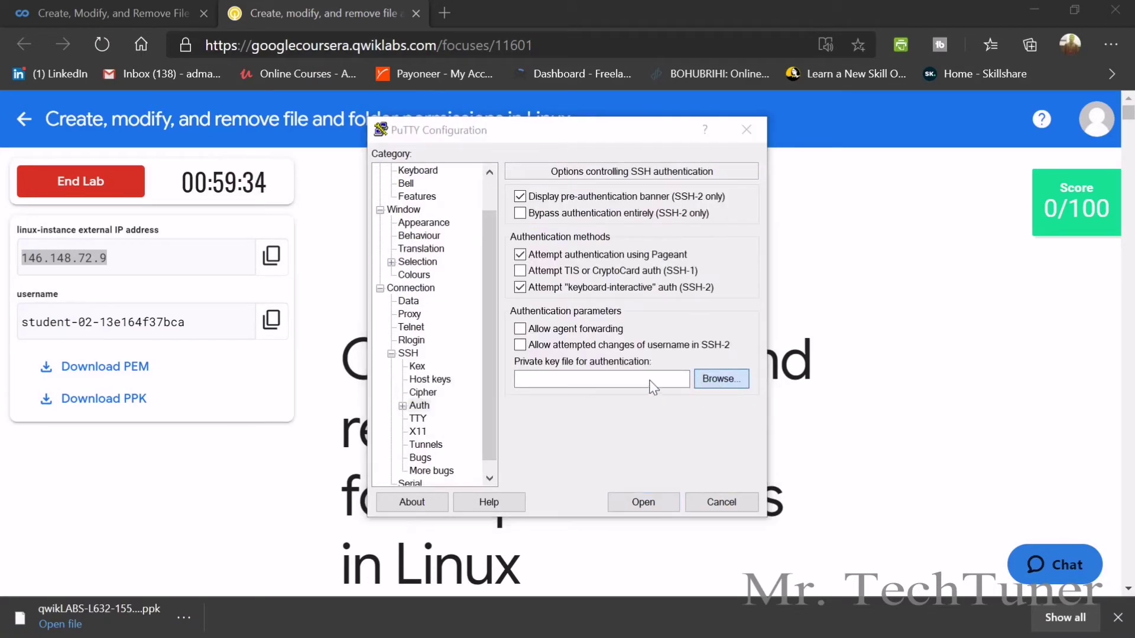
{"action": "left_click", "coordinate": [591, 284]}
{"action": "left_click", "coordinate": [782, 532]}
{"action": "left_click", "coordinate": [643, 502]}
{"action": "left_click_drag", "start_coordinate": [416, 59], "coordinate": [368, 22]}
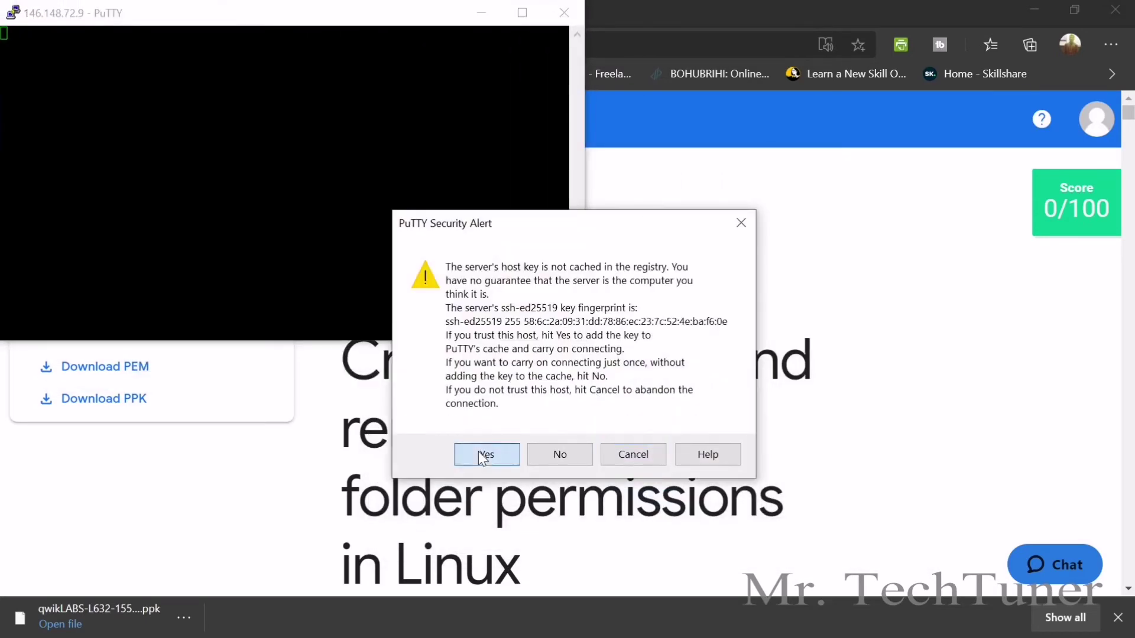
{"action": "left_click", "coordinate": [484, 455]}
{"action": "scroll", "coordinate": [735, 352], "scroll_direction": "down", "scroll_amount": 10}
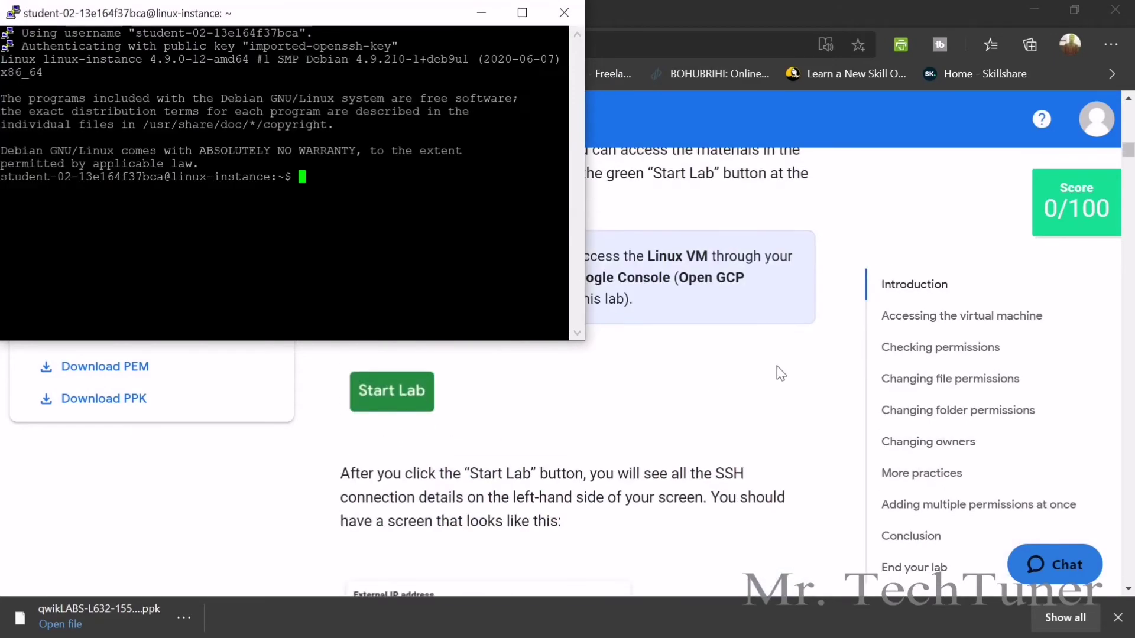
Change into the qwiklab documents directory and list important_document's permissions with ls -l.
{"action": "left_click", "coordinate": [932, 316]}
{"action": "left_click", "coordinate": [922, 347]}
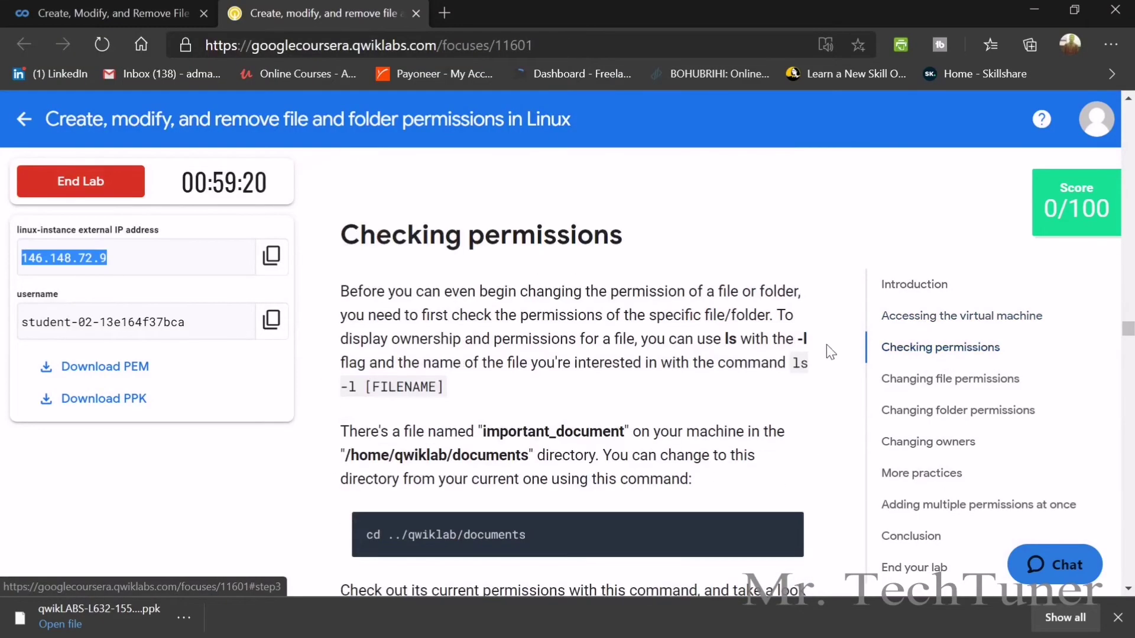
{"action": "scroll", "coordinate": [855, 351], "scroll_direction": "down", "scroll_amount": 4}
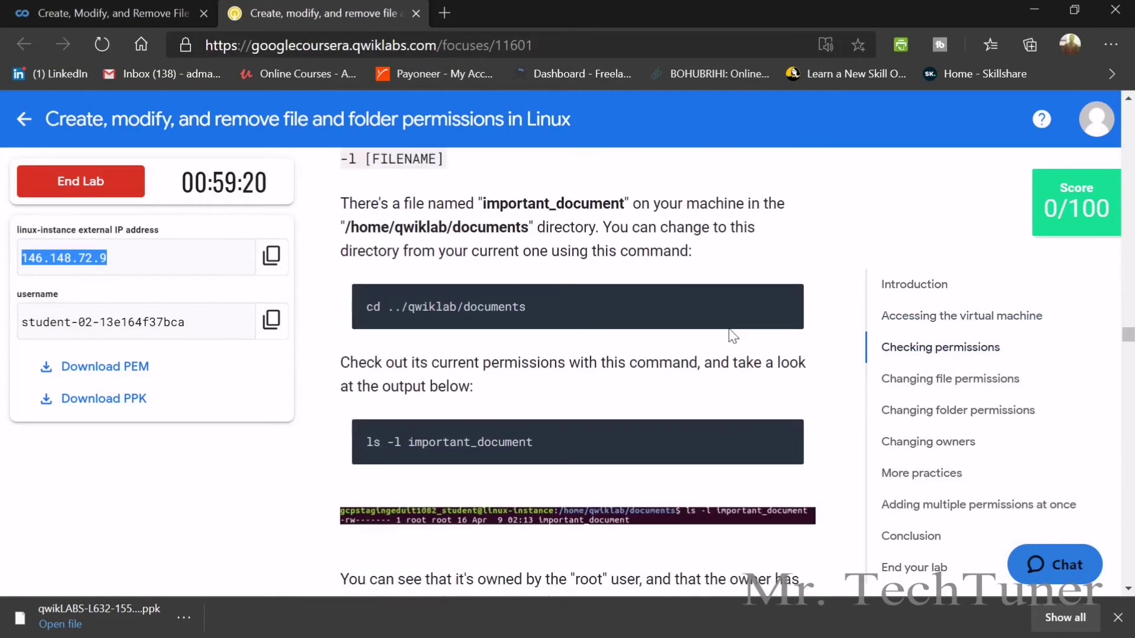
{"action": "left_click", "coordinate": [1115, 618]}
{"action": "left_click", "coordinate": [788, 300]}
{"action": "key", "text": "alt+Tab"}
{"action": "key", "text": "shift+Insert"}
{"action": "key", "text": "Return"}
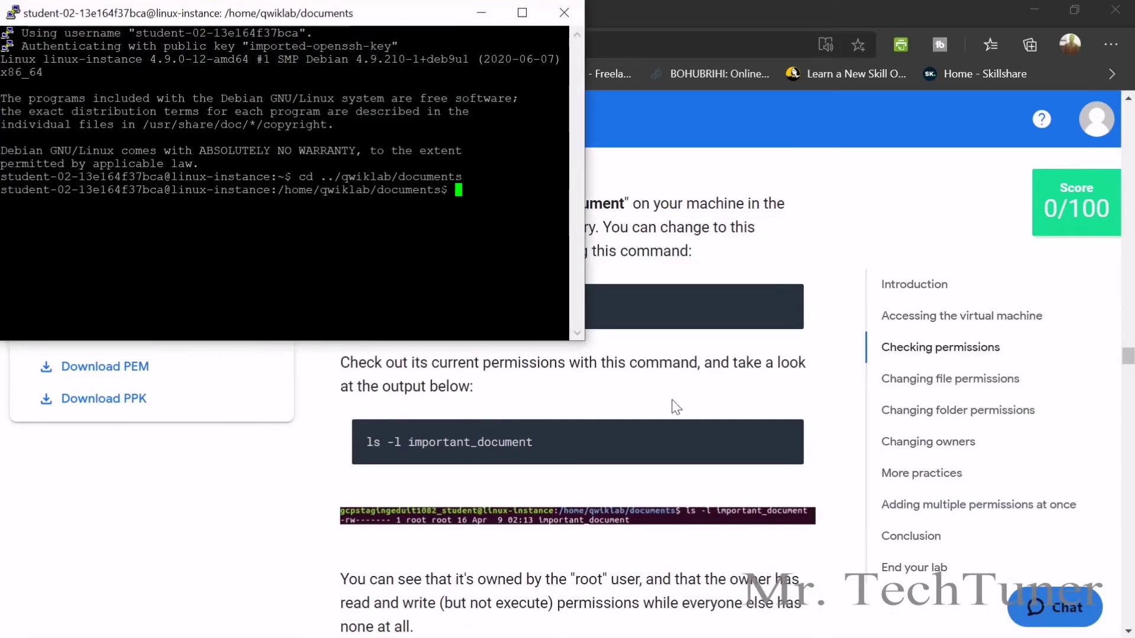
{"action": "left_click", "coordinate": [788, 436]}
{"action": "key", "text": "alt+Tab"}
{"action": "key", "text": "shift+Insert"}
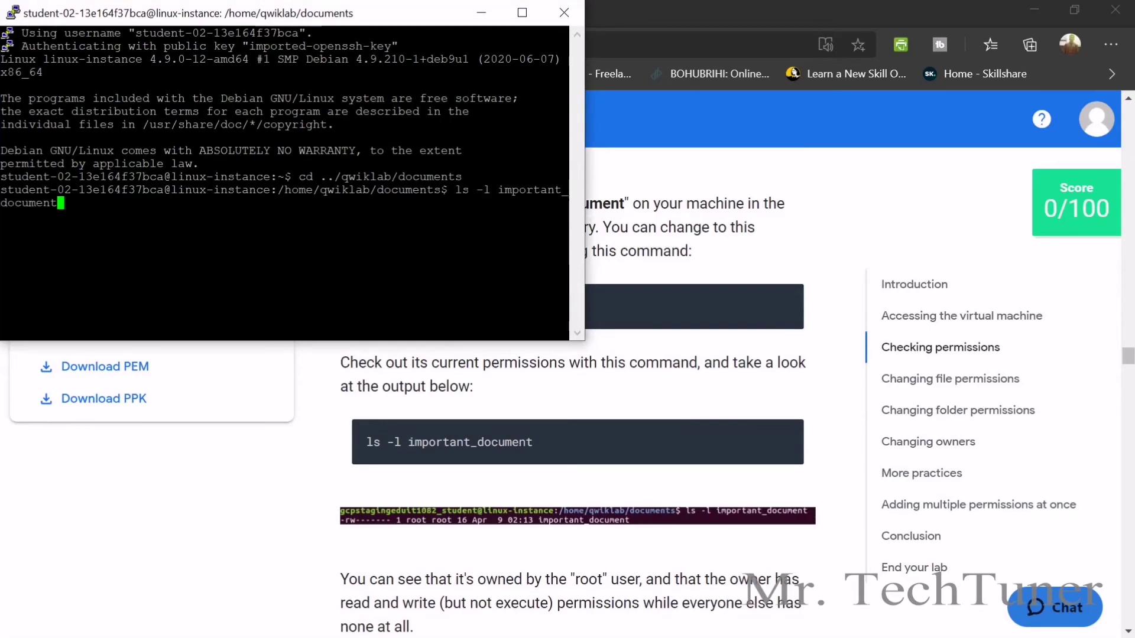
{"action": "key", "text": "Return"}
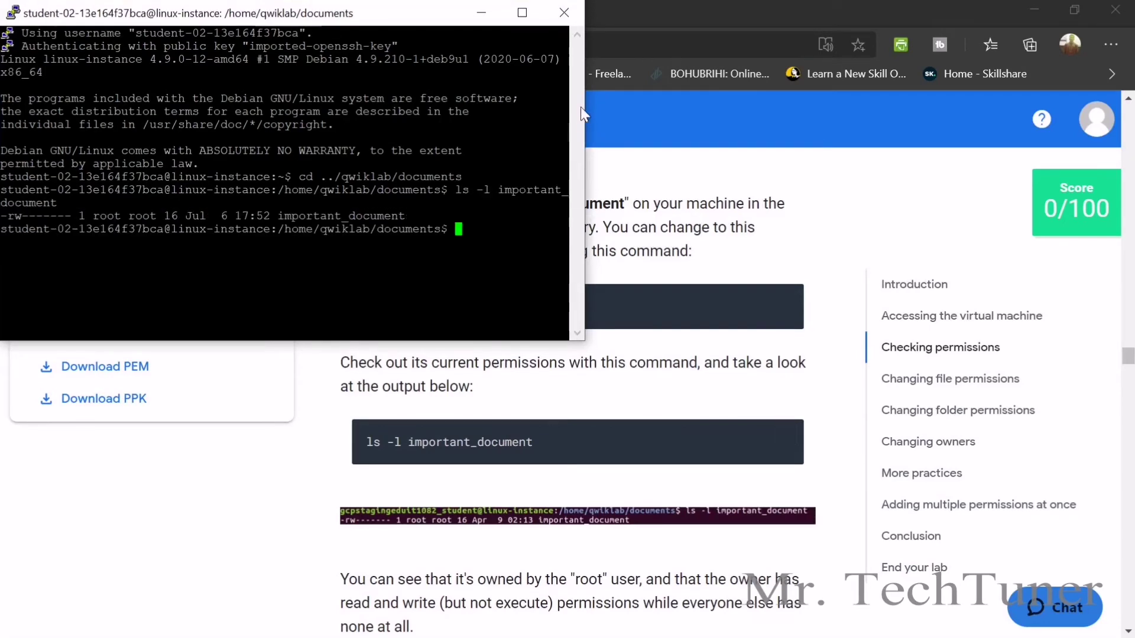
Run 'sudo chmod 700 important_document' to give the owner full access.
{"action": "left_click_drag", "start_coordinate": [585, 121], "coordinate": [819, 119]}
{"action": "left_click_drag", "start_coordinate": [627, 16], "coordinate": [783, 17]}
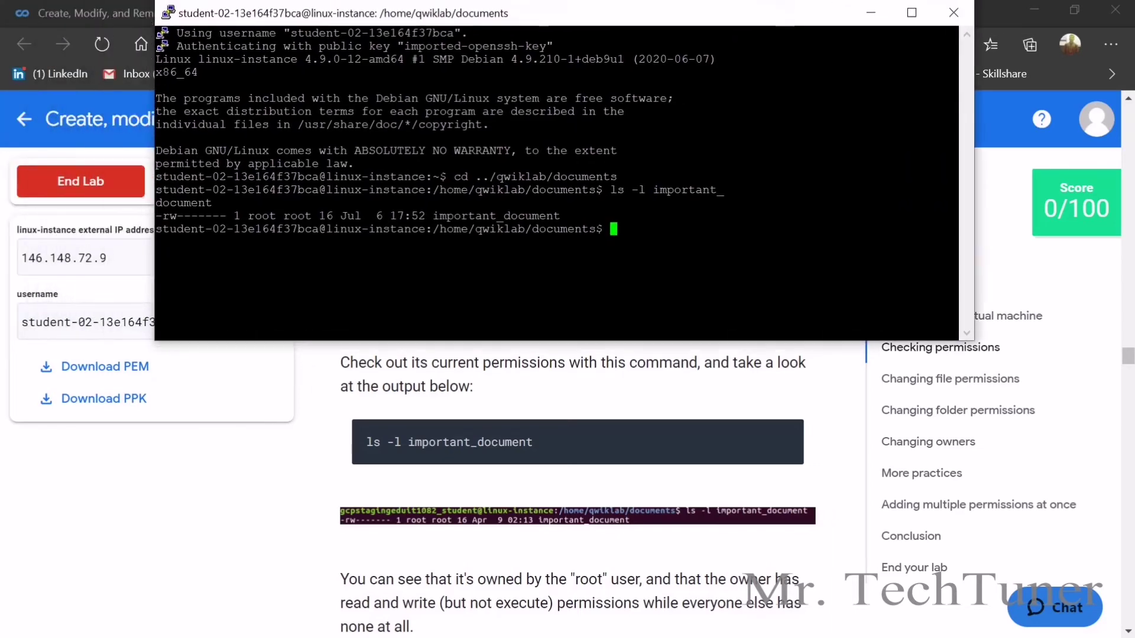
{"action": "scroll", "coordinate": [616, 494], "scroll_direction": "down", "scroll_amount": 5}
{"action": "scroll", "coordinate": [632, 523], "scroll_direction": "down", "scroll_amount": 2}
{"action": "left_click", "coordinate": [788, 552]}
{"action": "key", "text": "alt+Tab"}
{"action": "key", "text": "shift+Insert"}
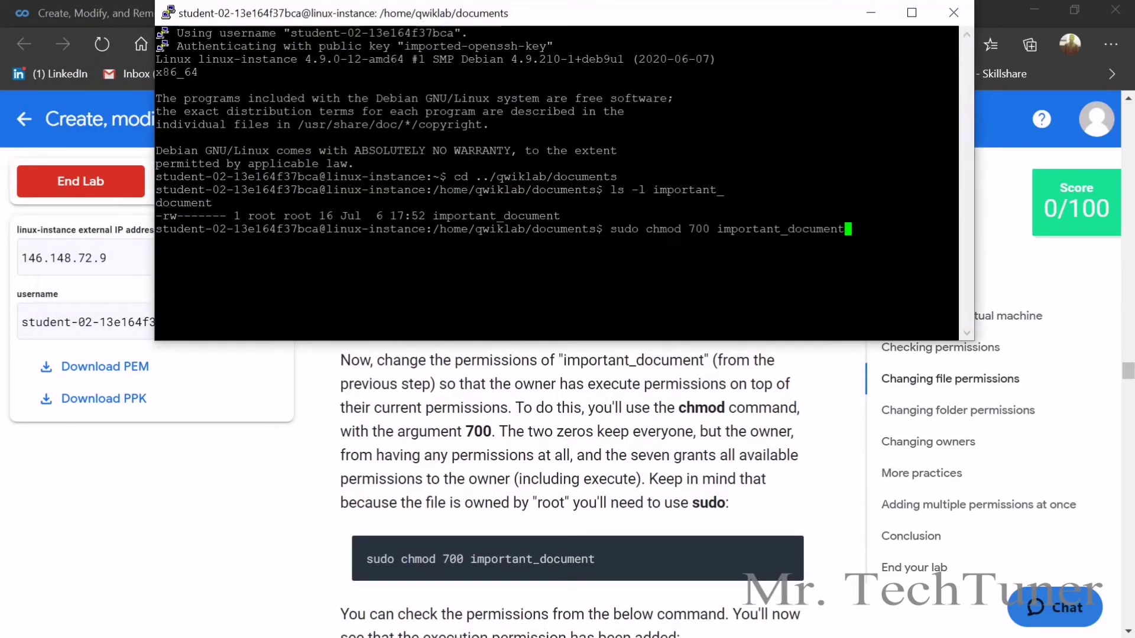
{"action": "key", "text": "Return"}
Confirm the 700 permissions with ls -l and have the lab check the objective.
{"action": "scroll", "coordinate": [682, 498], "scroll_direction": "down", "scroll_amount": 4}
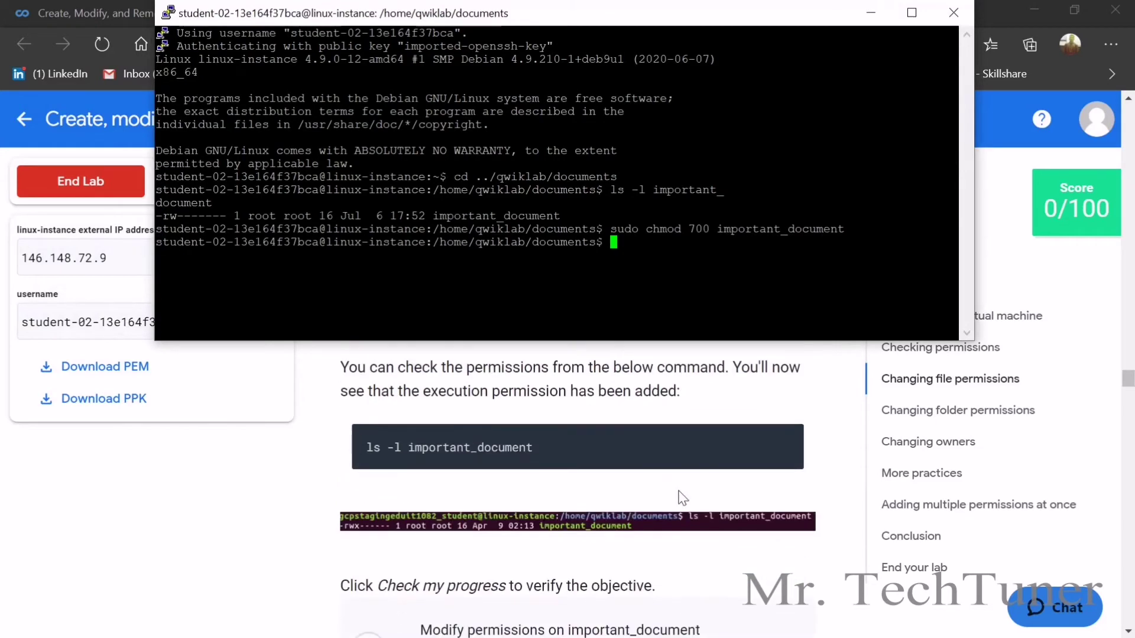
{"action": "left_click", "coordinate": [786, 431]}
{"action": "key", "text": "alt+Tab"}
{"action": "key", "text": "shift+Insert"}
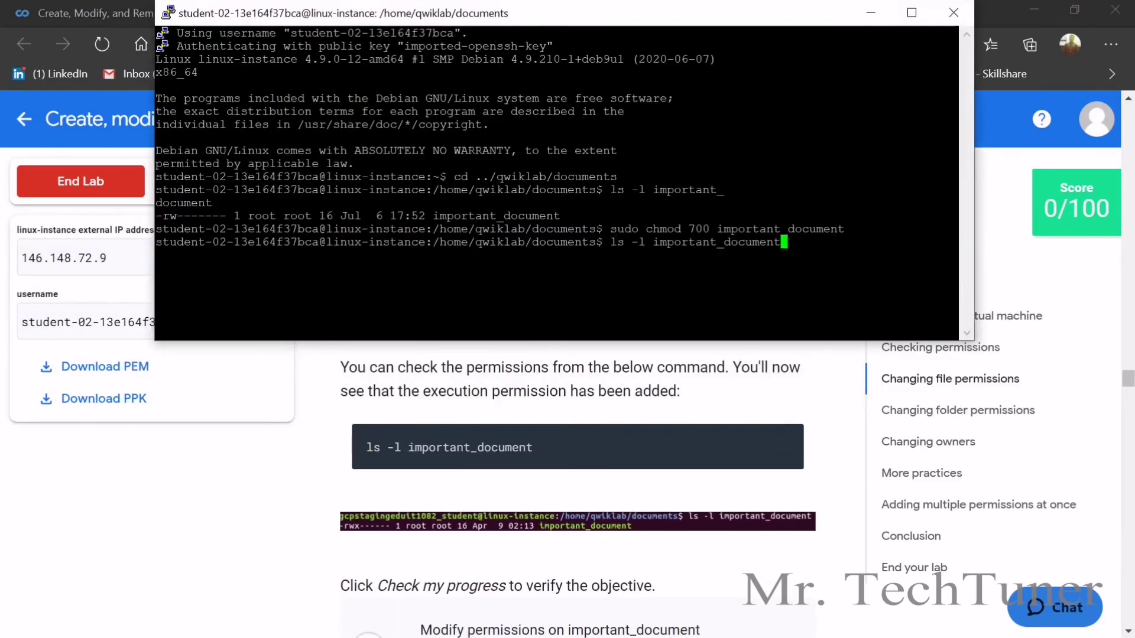
{"action": "scroll", "coordinate": [532, 426], "scroll_direction": "down", "scroll_amount": 4}
{"action": "left_click", "coordinate": [532, 426]}
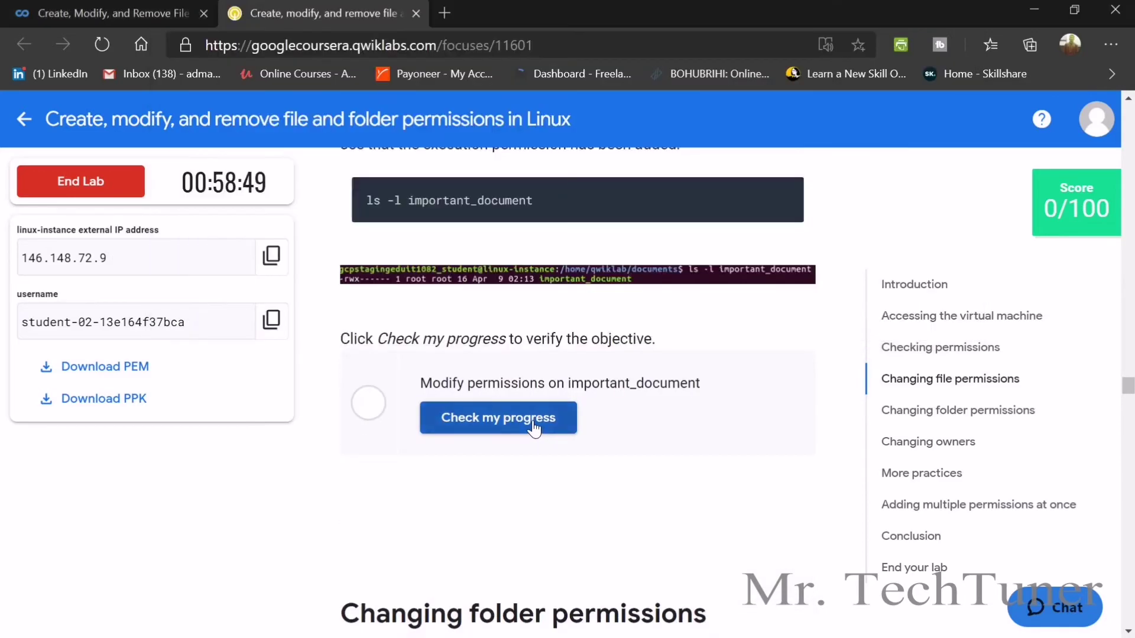
{"action": "left_click", "coordinate": [535, 419]}
{"action": "scroll", "coordinate": [532, 414], "scroll_direction": "down", "scroll_amount": 7}
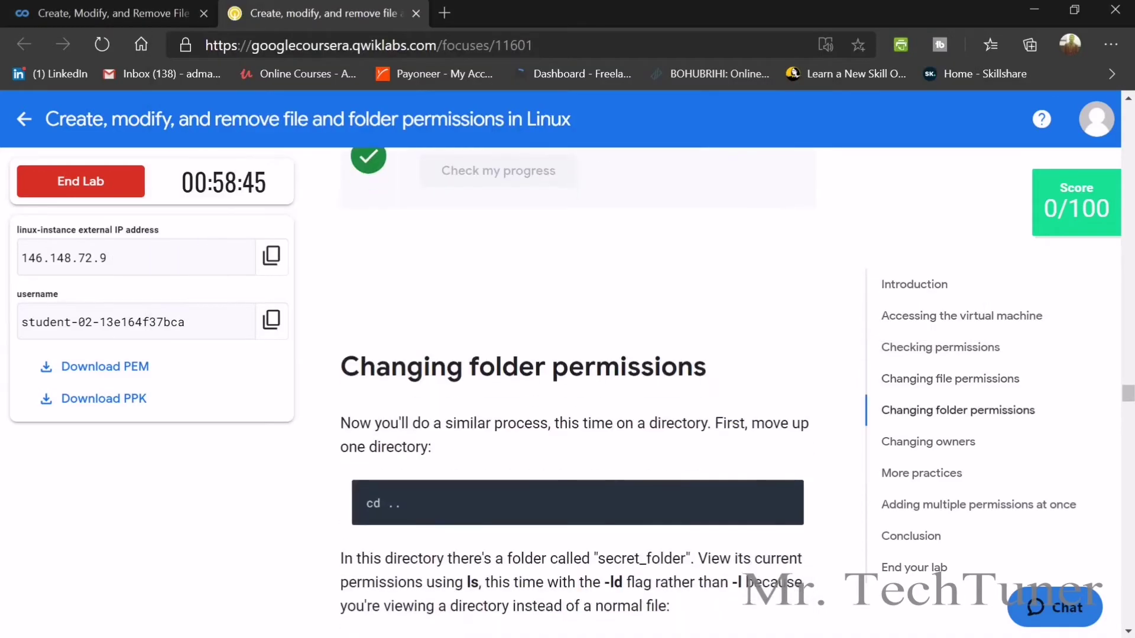
Move up to /home/qwiklab with cd .. and list secret_folder's permissions with ls -ld.
{"action": "left_click", "coordinate": [788, 332]}
{"action": "key", "text": "alt+Tab"}
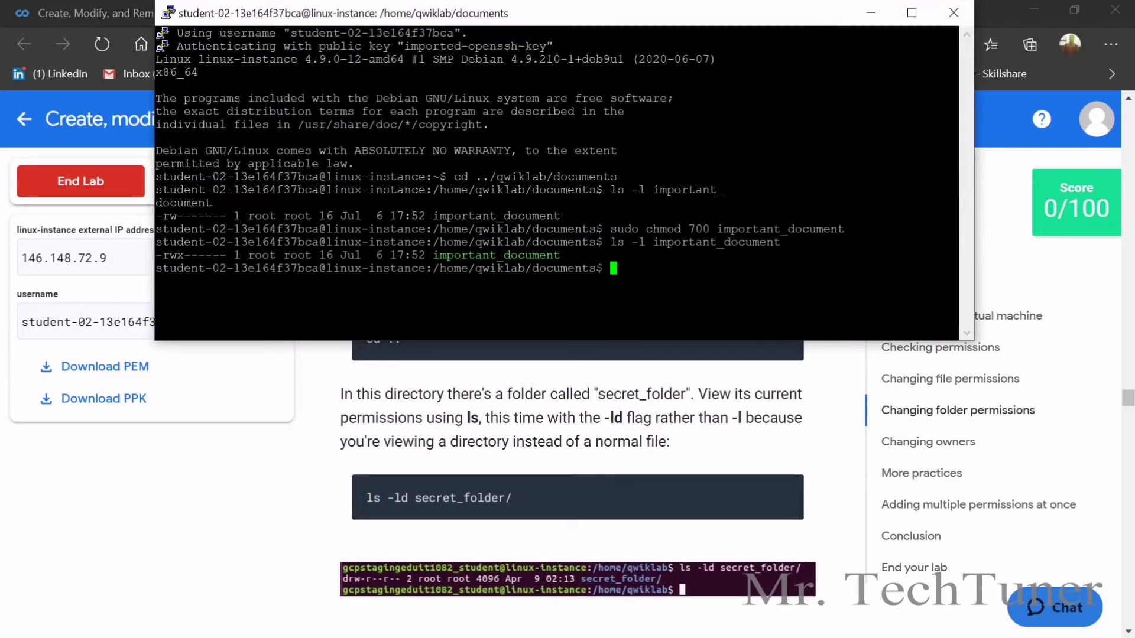
{"action": "key", "text": "Return"}
{"action": "scroll", "coordinate": [654, 423], "scroll_direction": "down", "scroll_amount": 2}
{"action": "scroll", "coordinate": [654, 424], "scroll_direction": "up", "scroll_amount": 3}
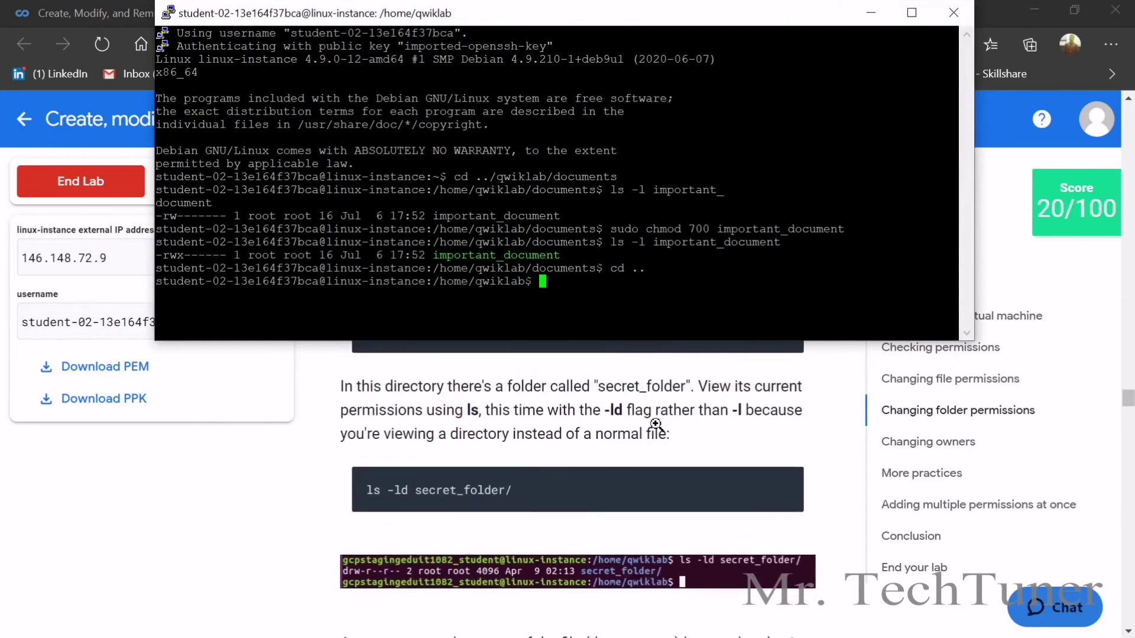
{"action": "scroll", "coordinate": [720, 467], "scroll_direction": "down", "scroll_amount": 1}
{"action": "left_click", "coordinate": [787, 494]}
{"action": "key", "text": "alt+Tab"}
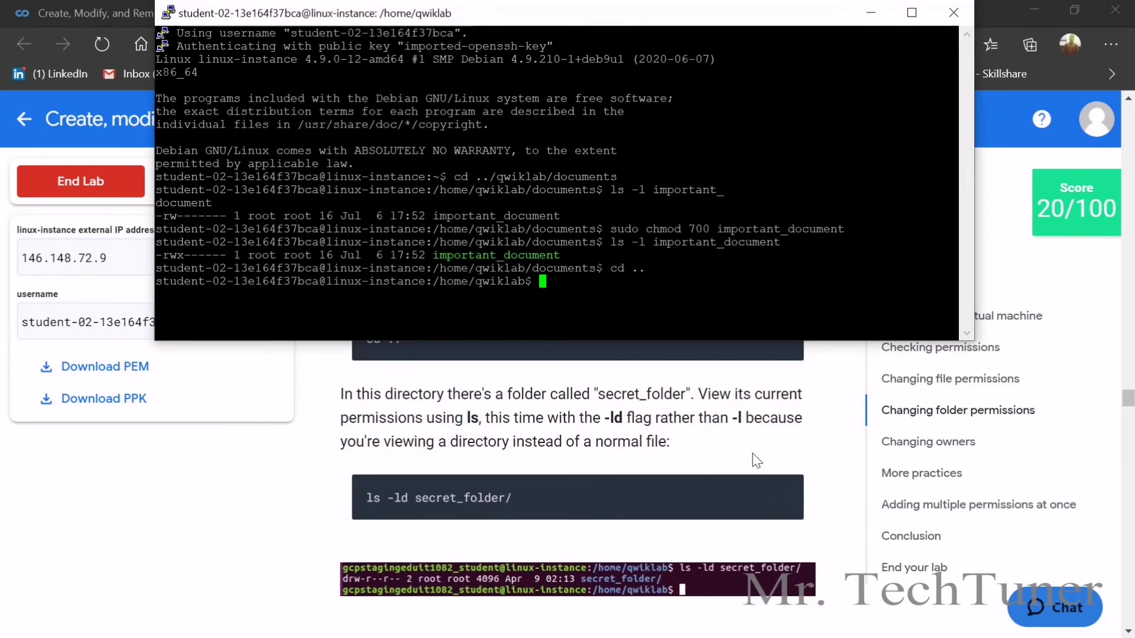
{"action": "key", "text": "shift+Insert"}
{"action": "key", "text": "Return"}
Add owner execute to secret_folder with chmod u+x and recheck its permissions.
{"action": "scroll", "coordinate": [591, 491], "scroll_direction": "down", "scroll_amount": 10}
{"action": "scroll", "coordinate": [591, 491], "scroll_direction": "up", "scroll_amount": 3}
{"action": "scroll", "coordinate": [591, 491], "scroll_direction": "down", "scroll_amount": 4}
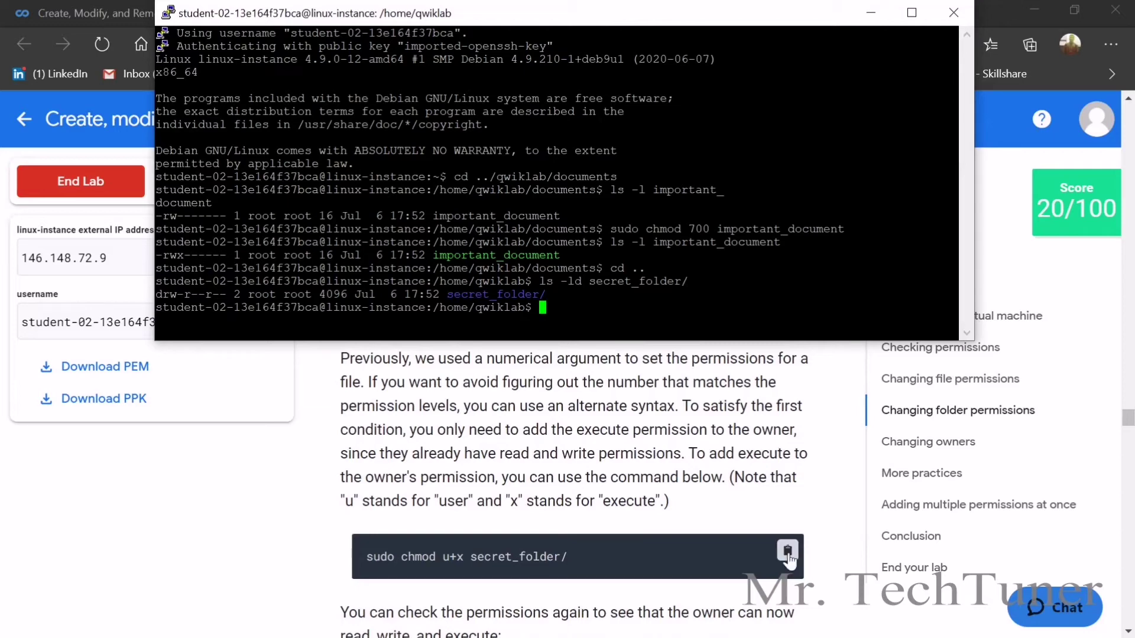
{"action": "left_click", "coordinate": [787, 551]}
{"action": "key", "text": "alt+Tab"}
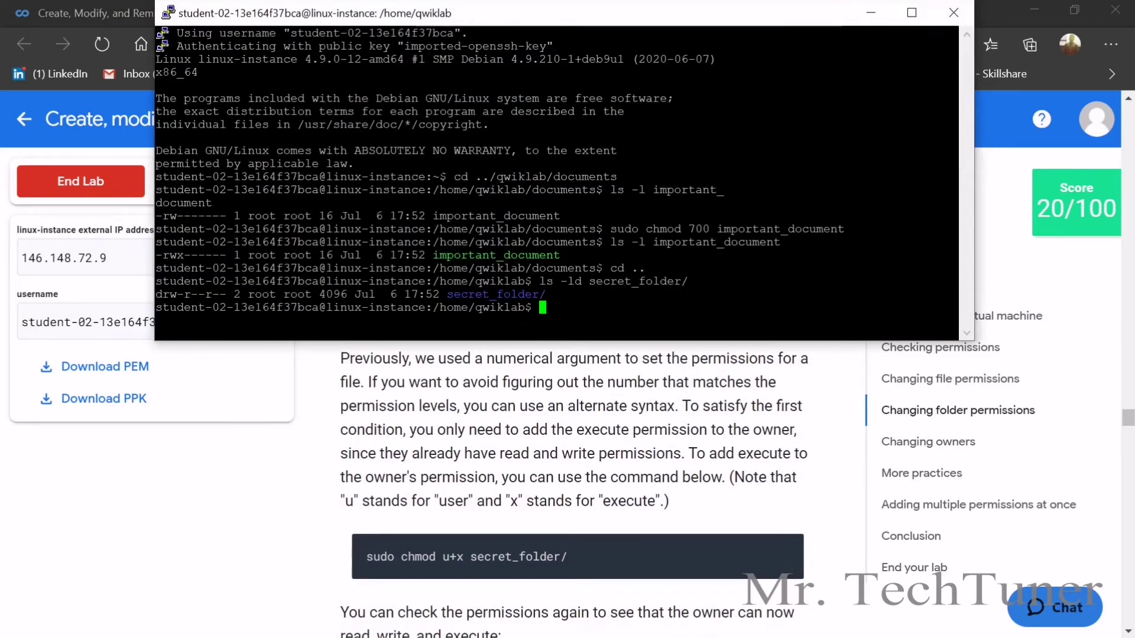
{"action": "key", "text": "shift+Insert"}
{"action": "key", "text": "Return"}
{"action": "scroll", "coordinate": [684, 395], "scroll_direction": "down", "scroll_amount": 4}
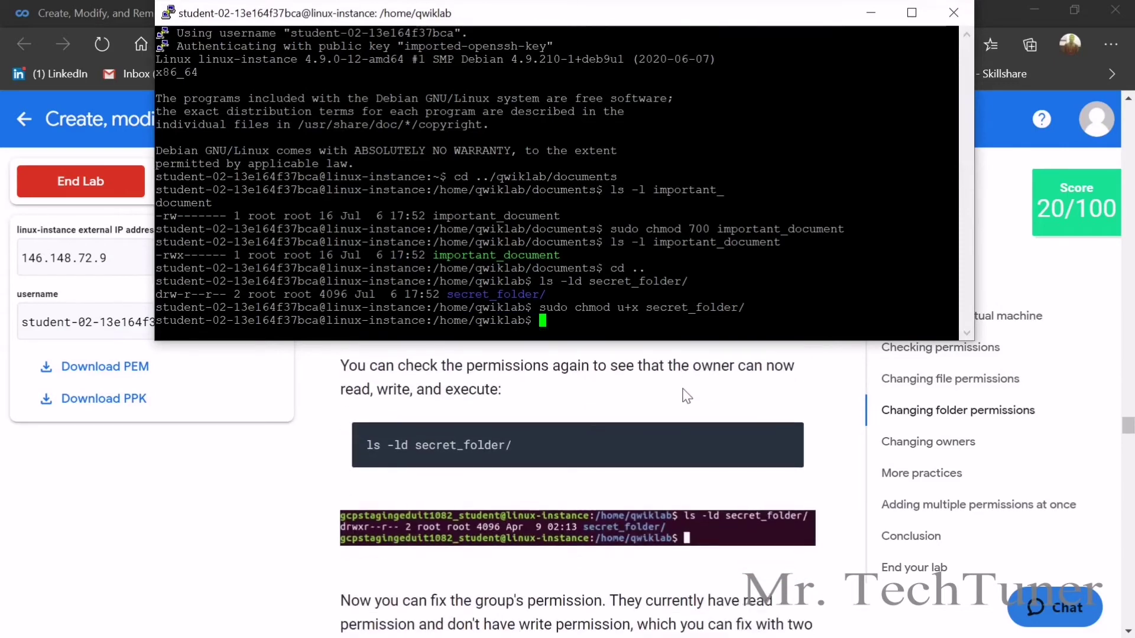
{"action": "left_click", "coordinate": [787, 439]}
{"action": "key", "text": "alt+Tab"}
{"action": "key", "text": "shift+Insert"}
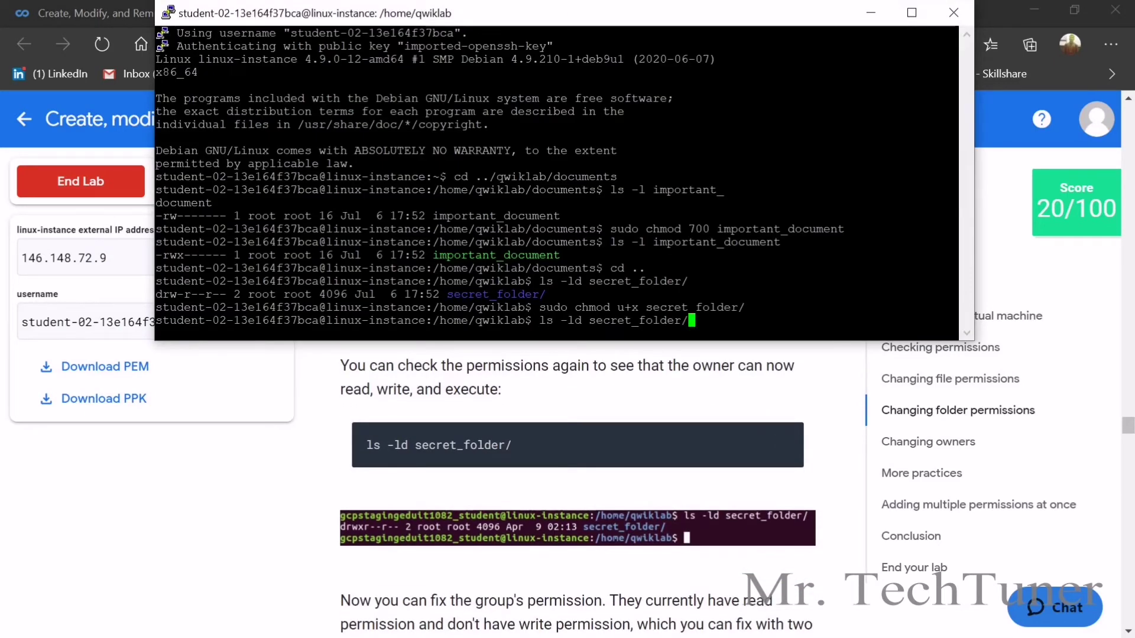
{"action": "key", "text": "Return"}
Add group write and remove group read on secret_folder, confirming drwx-w-r--.
{"action": "scroll", "coordinate": [705, 462], "scroll_direction": "down", "scroll_amount": 4}
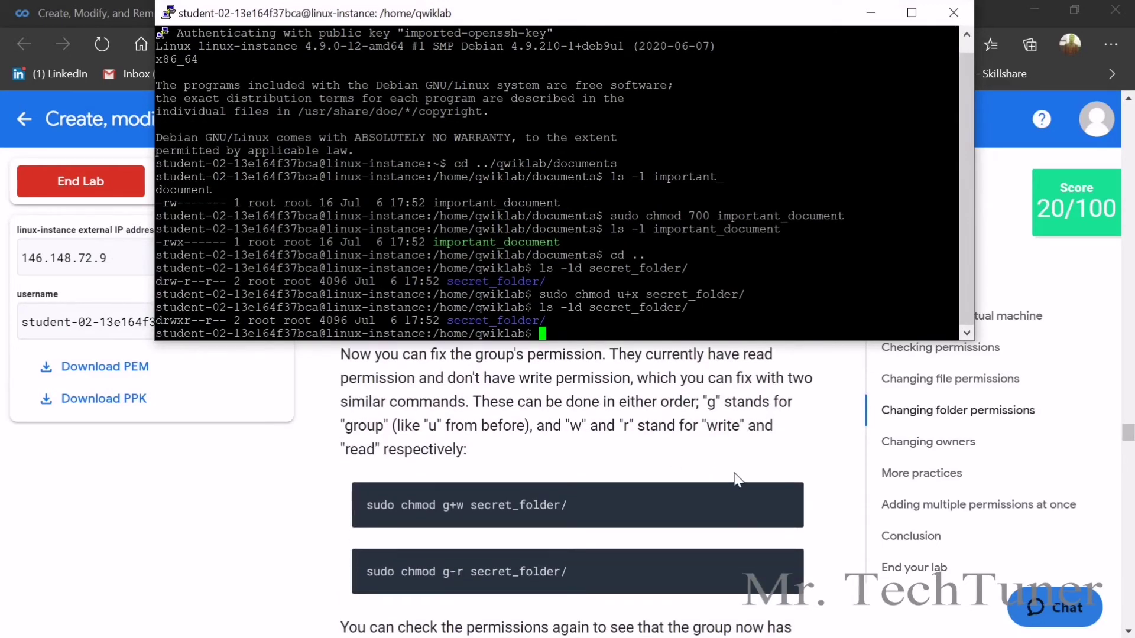
{"action": "left_click", "coordinate": [804, 502]}
{"action": "key", "text": "alt+Tab"}
{"action": "key", "text": "shift+Insert"}
{"action": "key", "text": "Return"}
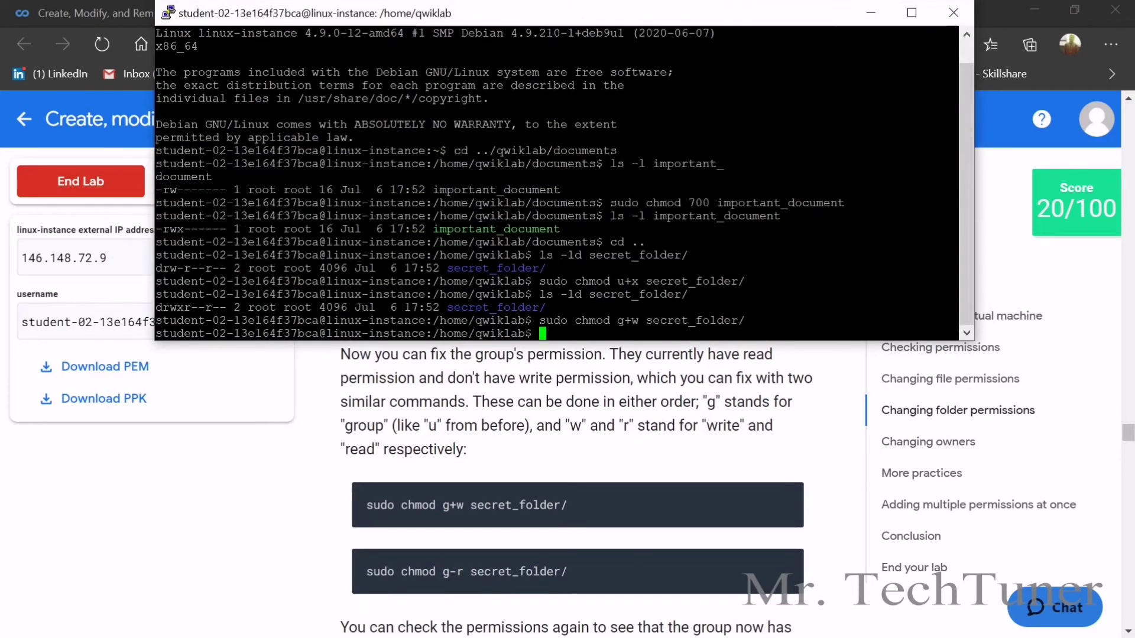
{"action": "left_click", "coordinate": [788, 566]}
{"action": "key", "text": "alt+Tab"}
{"action": "key", "text": "shift+Insert"}
{"action": "key", "text": "Return"}
{"action": "scroll", "coordinate": [577, 491], "scroll_direction": "down", "scroll_amount": 4}
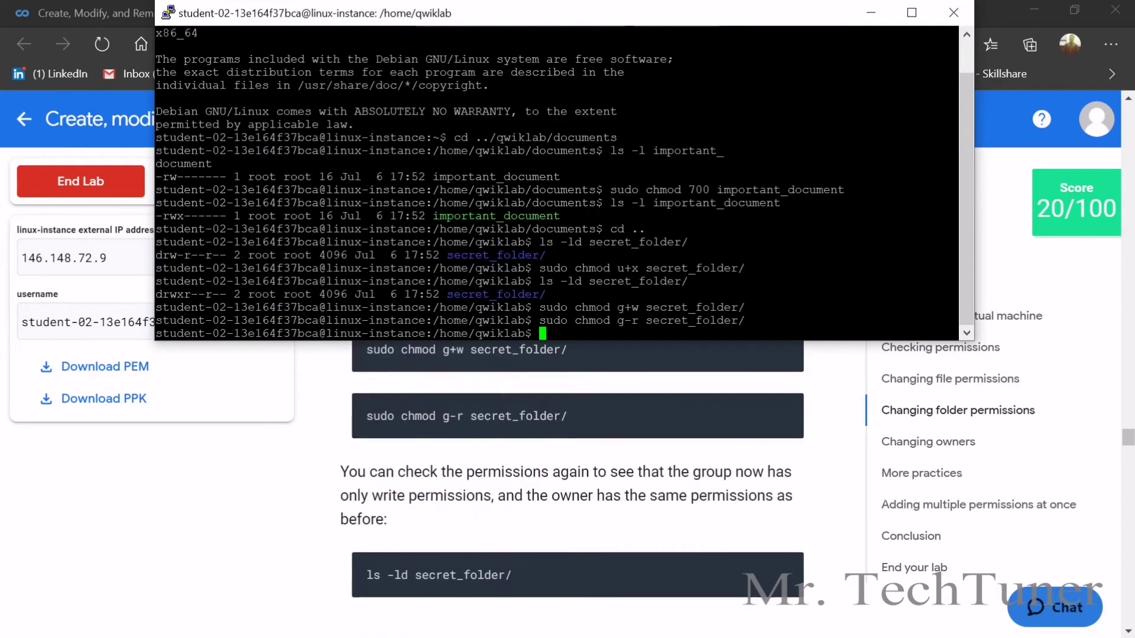
{"action": "left_click", "coordinate": [787, 477]}
{"action": "key", "text": "alt+Tab"}
{"action": "key", "text": "shift+Insert"}
{"action": "key", "text": "Return"}
Remove read for others on secret_folder with chmod o-r, confirming drwx-w----.
{"action": "scroll", "coordinate": [700, 361], "scroll_direction": "down", "scroll_amount": 3}
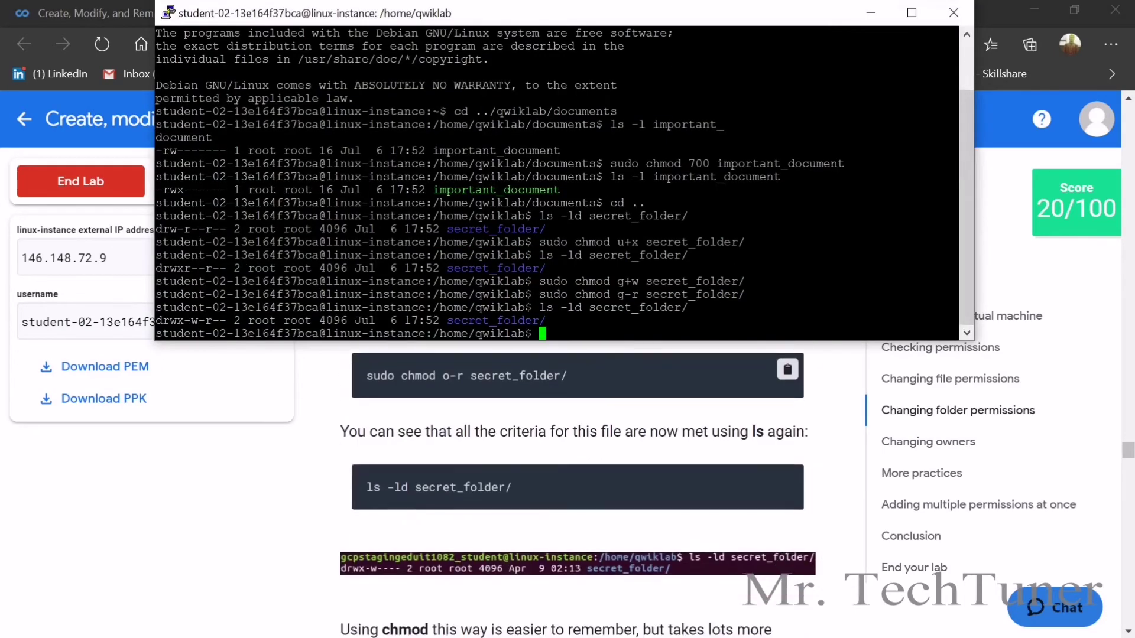
{"action": "scroll", "coordinate": [684, 430], "scroll_direction": "up", "scroll_amount": 1}
{"action": "left_click", "coordinate": [788, 536]}
{"action": "key", "text": "alt+Tab"}
{"action": "key", "text": "shift+Insert"}
{"action": "key", "text": "Return"}
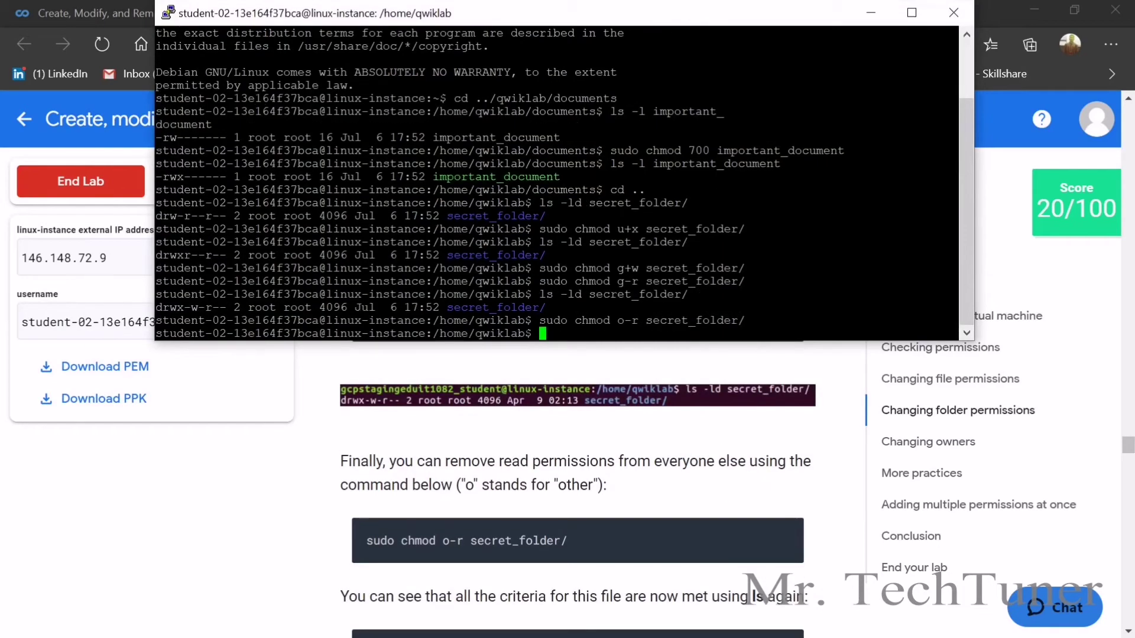
{"action": "scroll", "coordinate": [729, 414], "scroll_direction": "down", "scroll_amount": 4}
{"action": "left_click", "coordinate": [787, 403]}
{"action": "key", "text": "alt+Tab"}
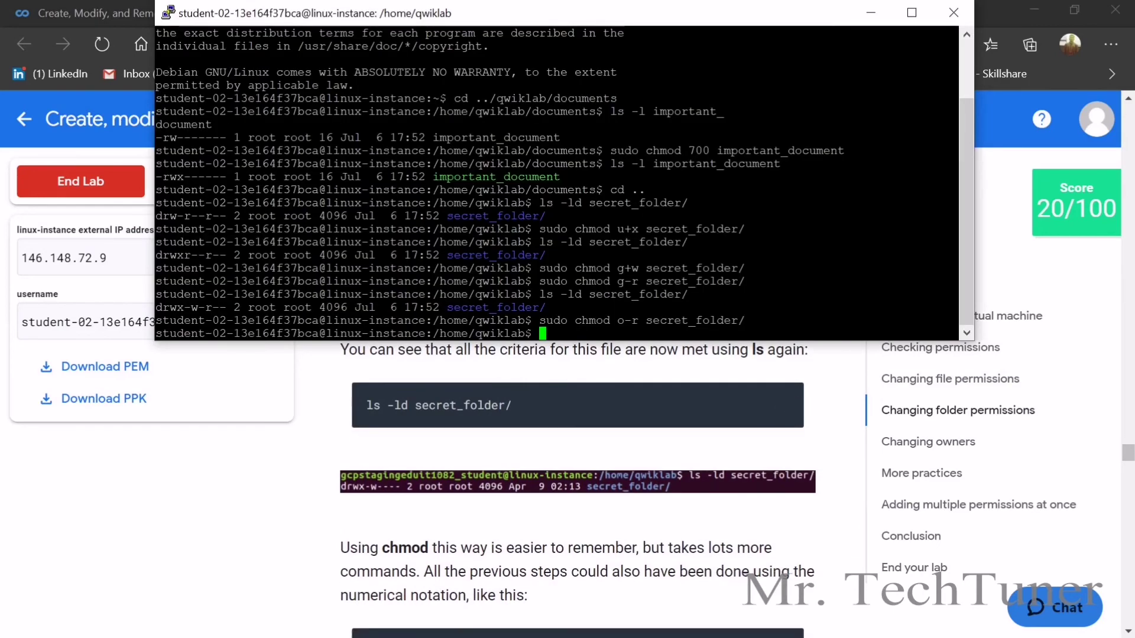
{"action": "key", "text": "shift+Insert"}
{"action": "key", "text": "Return"}
Apply chmod 720 to secret_folder and have the lab verify the objective.
{"action": "scroll", "coordinate": [615, 499], "scroll_direction": "down", "scroll_amount": 3}
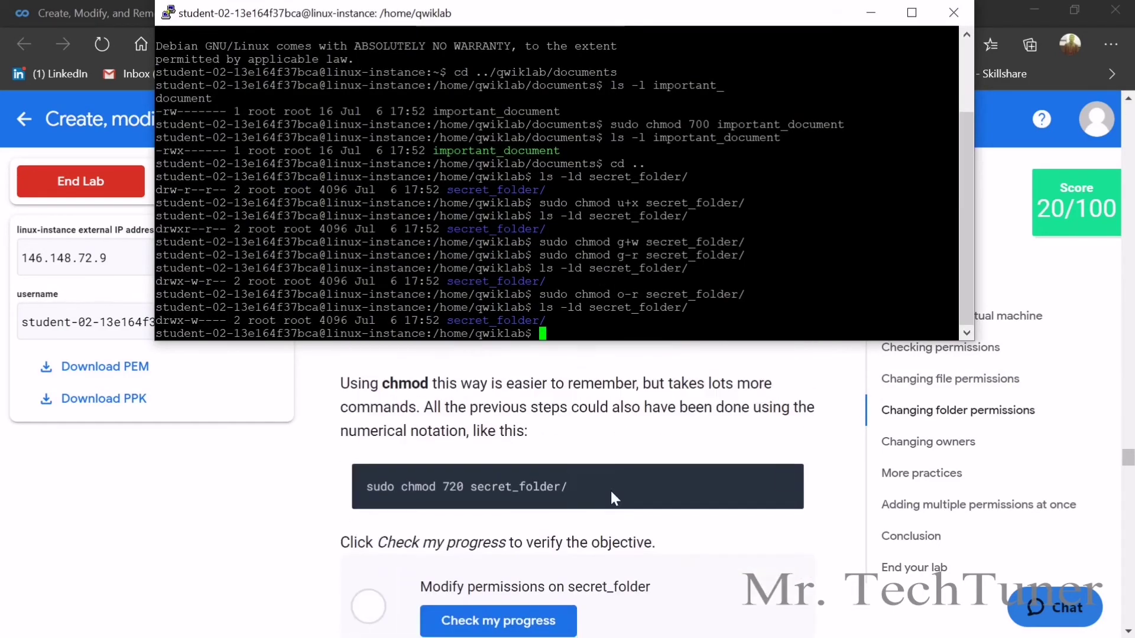
{"action": "left_click", "coordinate": [787, 480]}
{"action": "key", "text": "alt+Tab"}
{"action": "key", "text": "shift+Insert"}
{"action": "key", "text": "Return"}
{"action": "scroll", "coordinate": [460, 542], "scroll_direction": "down", "scroll_amount": 2}
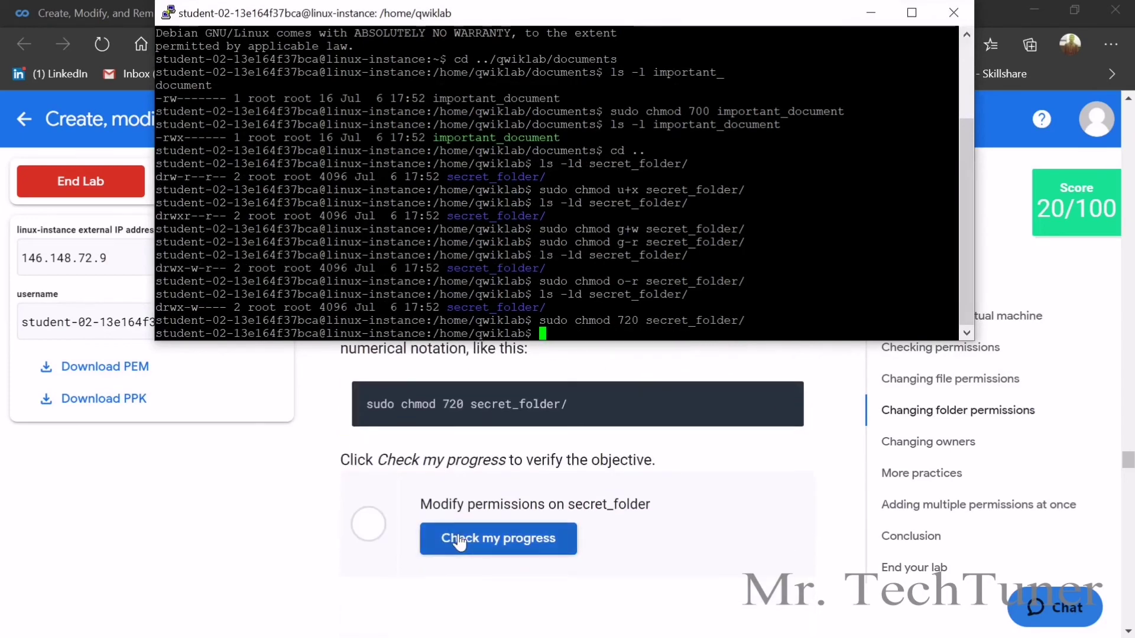
{"action": "left_click", "coordinate": [460, 542]}
{"action": "left_click", "coordinate": [458, 540]}
{"action": "scroll", "coordinate": [442, 526], "scroll_direction": "down", "scroll_amount": 6}
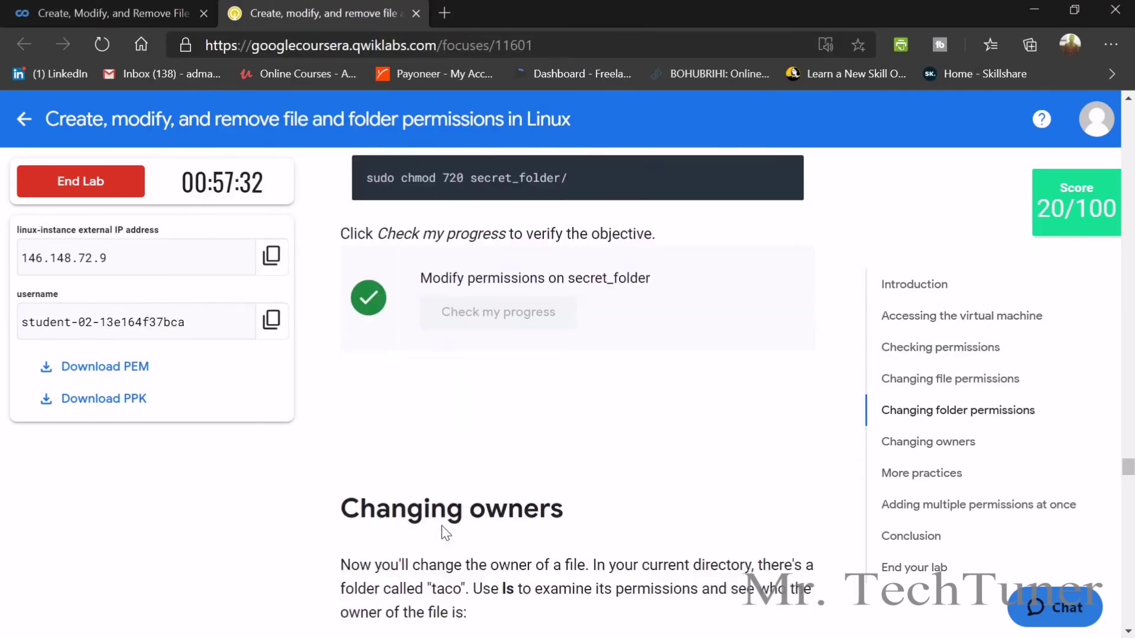
List the taco folder's current owner and permissions with ls -ld taco/.
{"action": "left_click", "coordinate": [787, 480]}
{"action": "key", "text": "alt+Tab"}
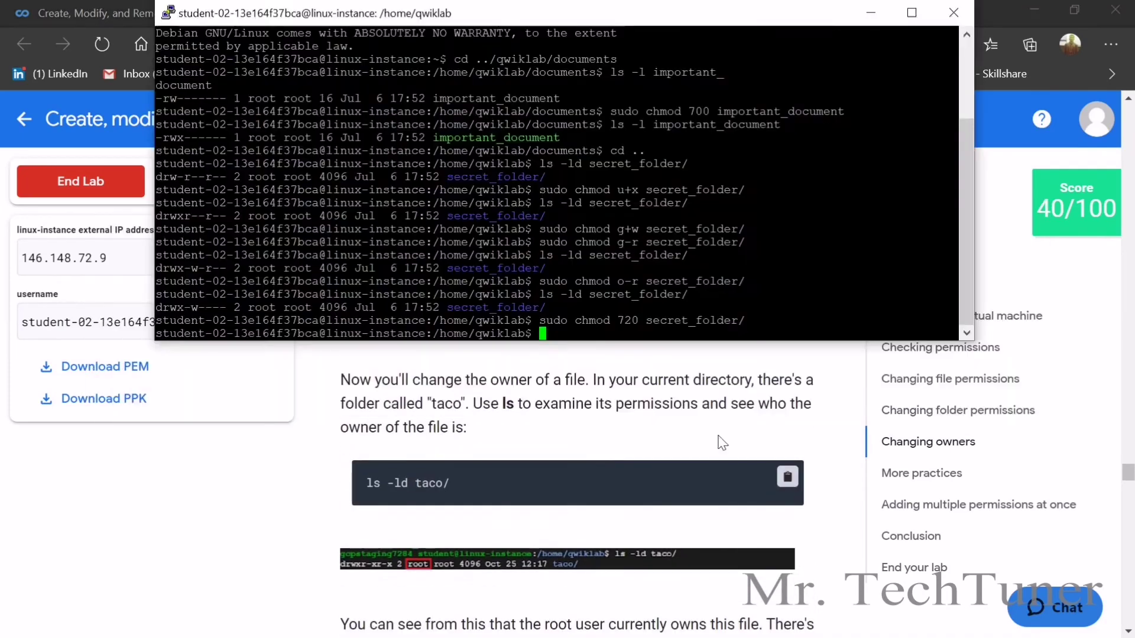
{"action": "key", "text": "Return"}
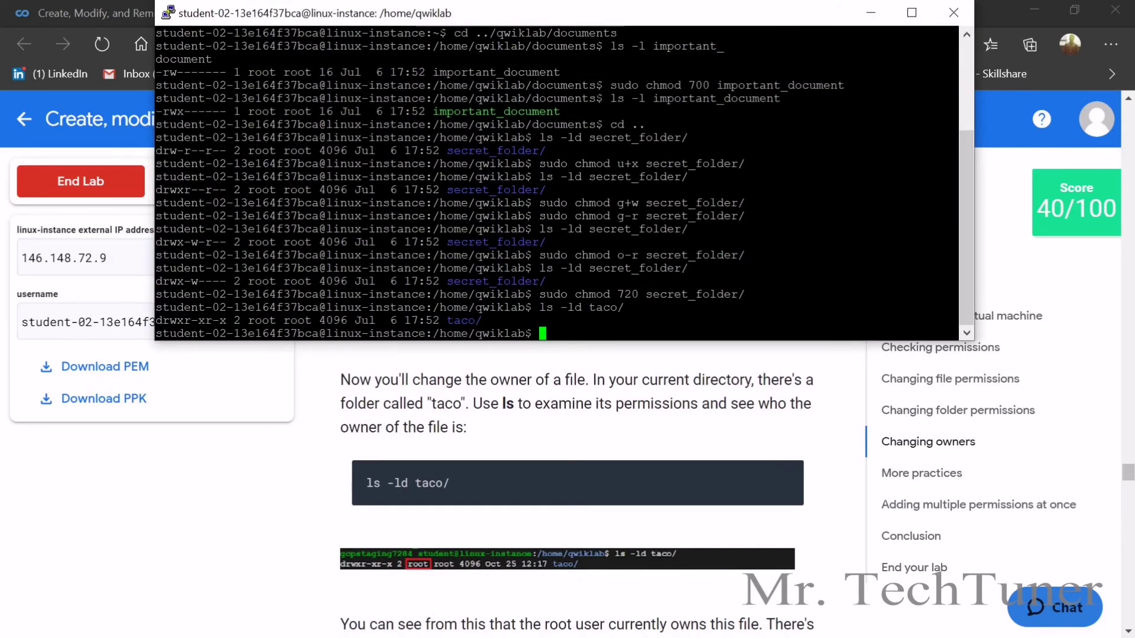
{"action": "scroll", "coordinate": [573, 388], "scroll_direction": "down", "scroll_amount": 2}
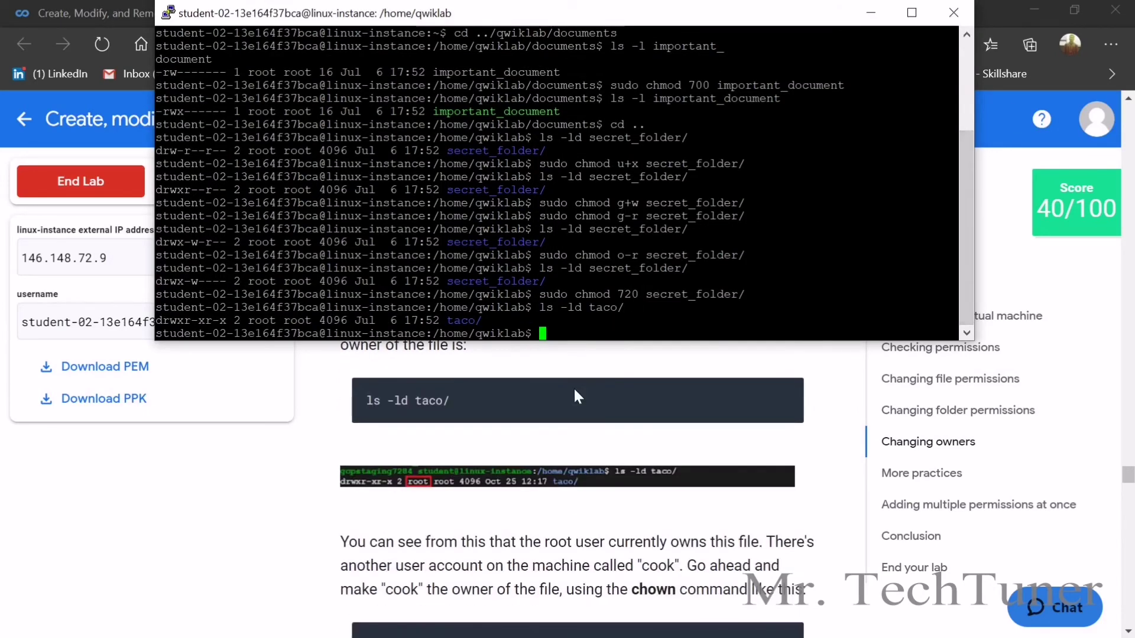
{"action": "scroll", "coordinate": [573, 388], "scroll_direction": "up", "scroll_amount": 3}
{"action": "scroll", "coordinate": [574, 388], "scroll_direction": "down", "scroll_amount": 6}
Run 'sudo chown cook' on the taco folder and confirm cook now owns it.
{"action": "left_click", "coordinate": [788, 479]}
{"action": "key", "text": "alt+Tab"}
{"action": "key", "text": "shift+Insert"}
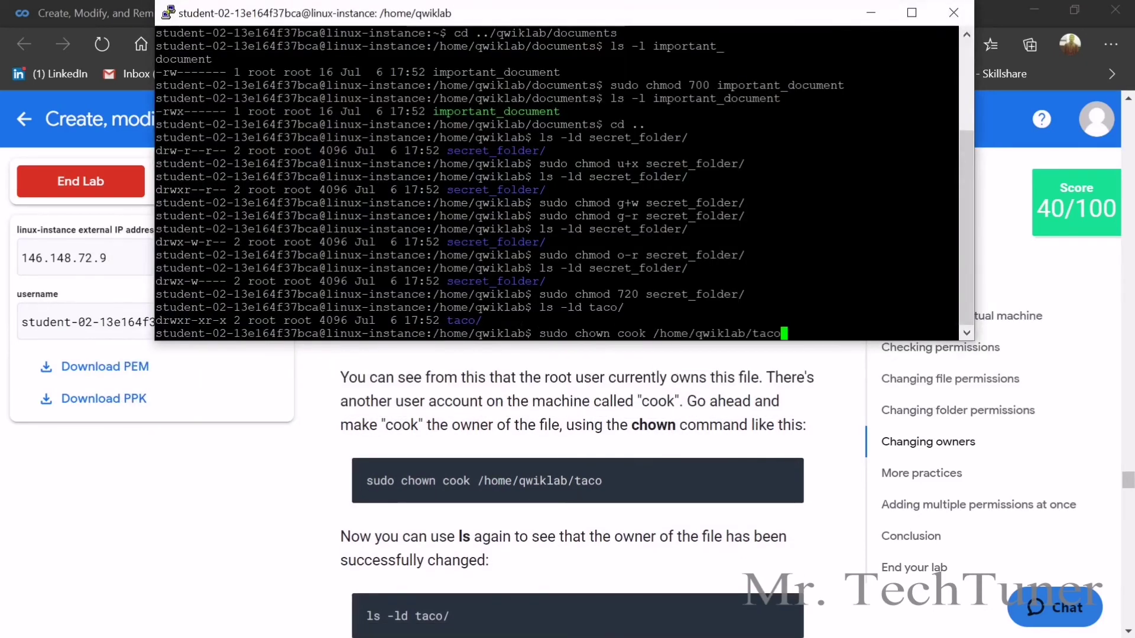
{"action": "key", "text": "Return"}
{"action": "scroll", "coordinate": [653, 362], "scroll_direction": "down", "scroll_amount": 3}
{"action": "left_click", "coordinate": [788, 445]}
{"action": "key", "text": "alt+Tab"}
{"action": "key", "text": "Return"}
Have the lab verify the Change owner of Taco objective.
{"action": "scroll", "coordinate": [532, 508], "scroll_direction": "down", "scroll_amount": 3}
{"action": "left_click", "coordinate": [511, 512]}
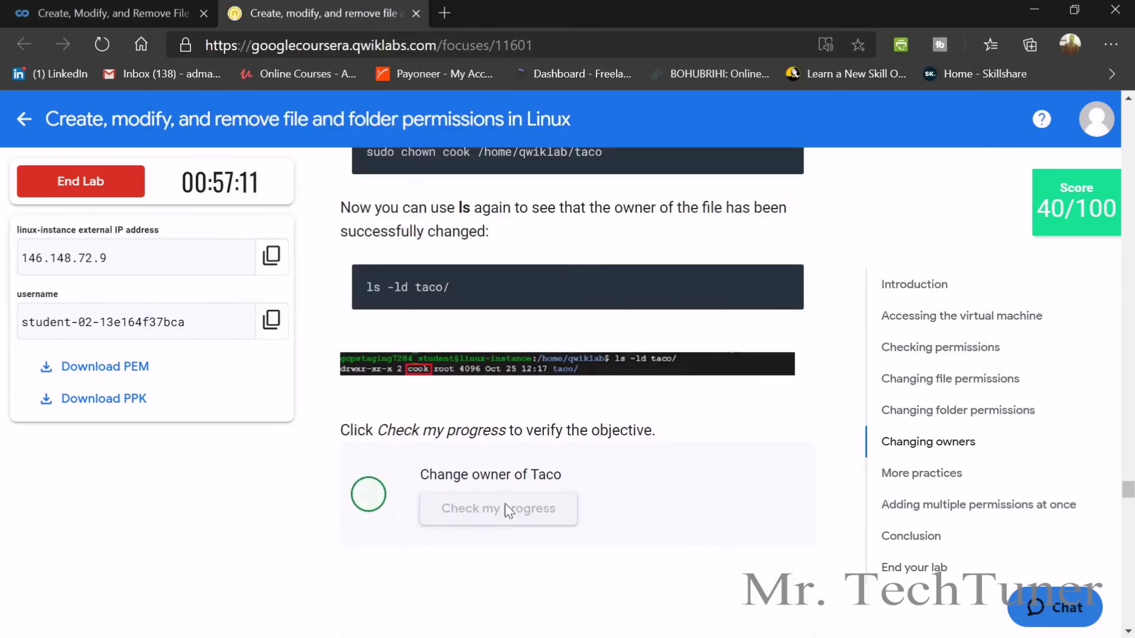
{"action": "left_click", "coordinate": [505, 503]}
{"action": "scroll", "coordinate": [504, 503], "scroll_direction": "down", "scroll_amount": 8}
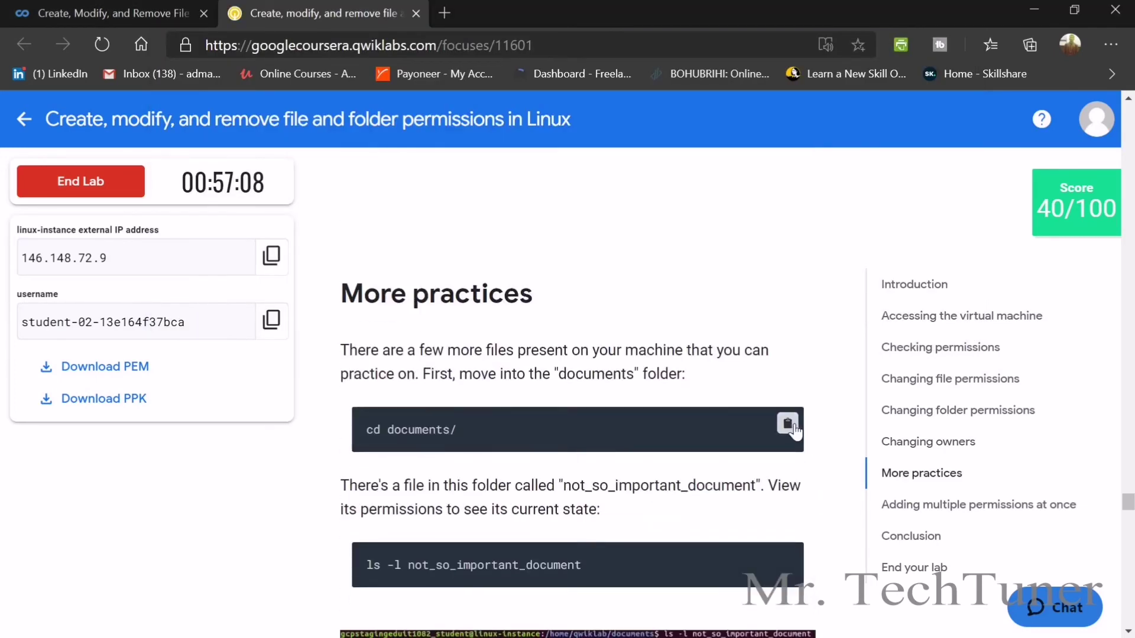
Move into the documents folder and list not_so_important_document's current permissions.
{"action": "left_click", "coordinate": [787, 424]}
{"action": "key", "text": "alt+Tab"}
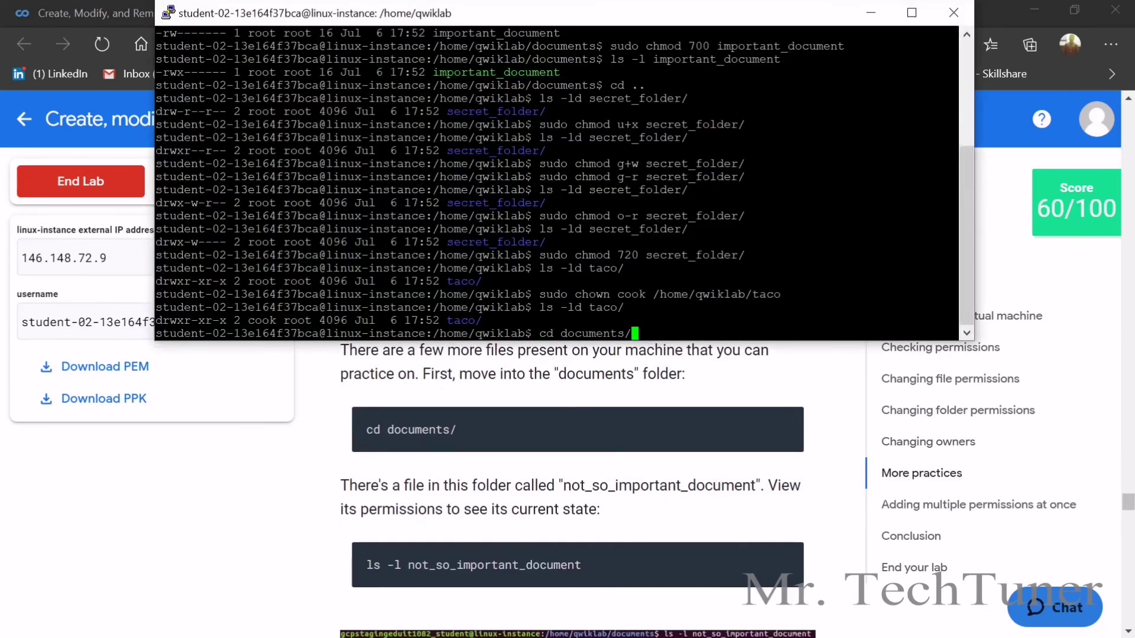
{"action": "key", "text": "Return"}
{"action": "scroll", "coordinate": [577, 473], "scroll_direction": "down", "scroll_amount": 3}
{"action": "left_click", "coordinate": [786, 402]}
{"action": "scroll", "coordinate": [786, 401], "scroll_direction": "down", "scroll_amount": 5}
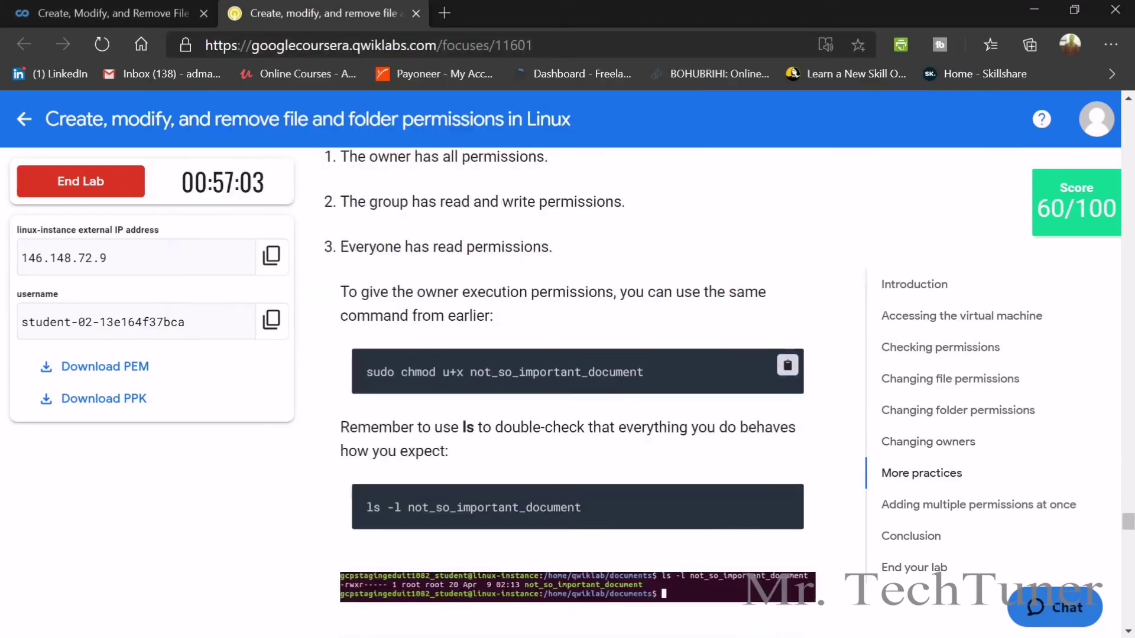
{"action": "key", "text": "alt+Tab"}
{"action": "key", "text": "shift+Insert"}
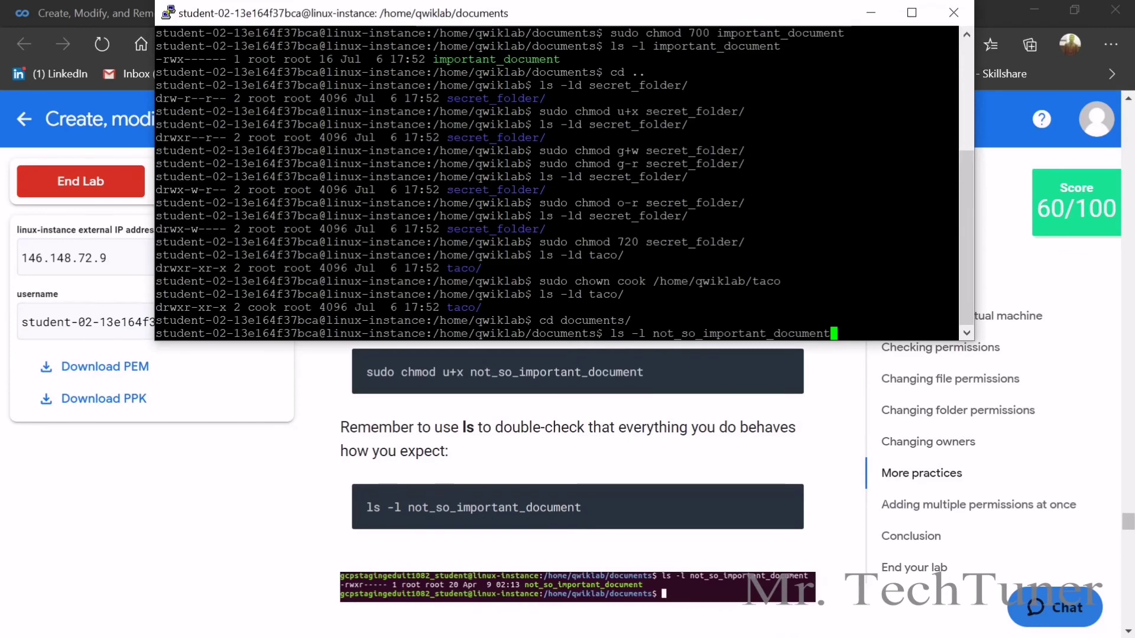
{"action": "key", "text": "Return"}
Add group write to not_so_important_document with sudo chmod g+w and confirm with ls -l.
{"action": "scroll", "coordinate": [786, 485], "scroll_direction": "down", "scroll_amount": 4}
{"action": "left_click", "coordinate": [788, 485]}
{"action": "key", "text": "alt+Tab"}
{"action": "key", "text": "shift+Insert"}
{"action": "key", "text": "Return"}
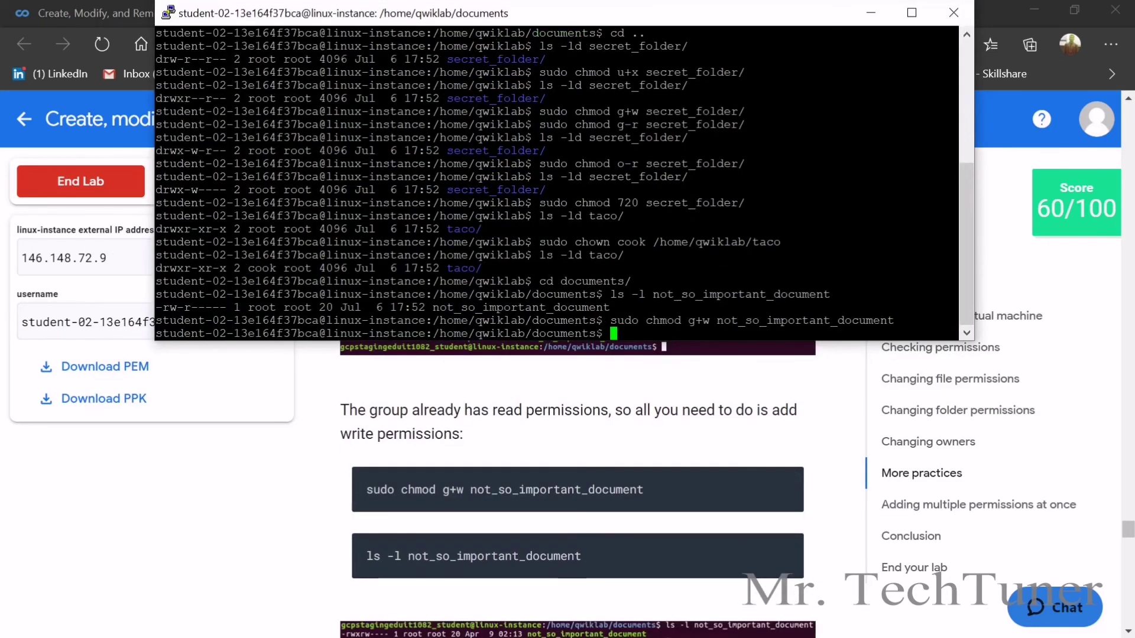
{"action": "scroll", "coordinate": [799, 499], "scroll_direction": "down", "scroll_amount": 1}
{"action": "left_click", "coordinate": [787, 468]}
{"action": "key", "text": "alt+Tab"}
{"action": "key", "text": "shift+Insert"}
{"action": "key", "text": "Return"}
Add read for everyone with sudo chmod a+r and confirm it shows -rw-rw-r--.
{"action": "scroll", "coordinate": [562, 520], "scroll_direction": "down", "scroll_amount": 5}
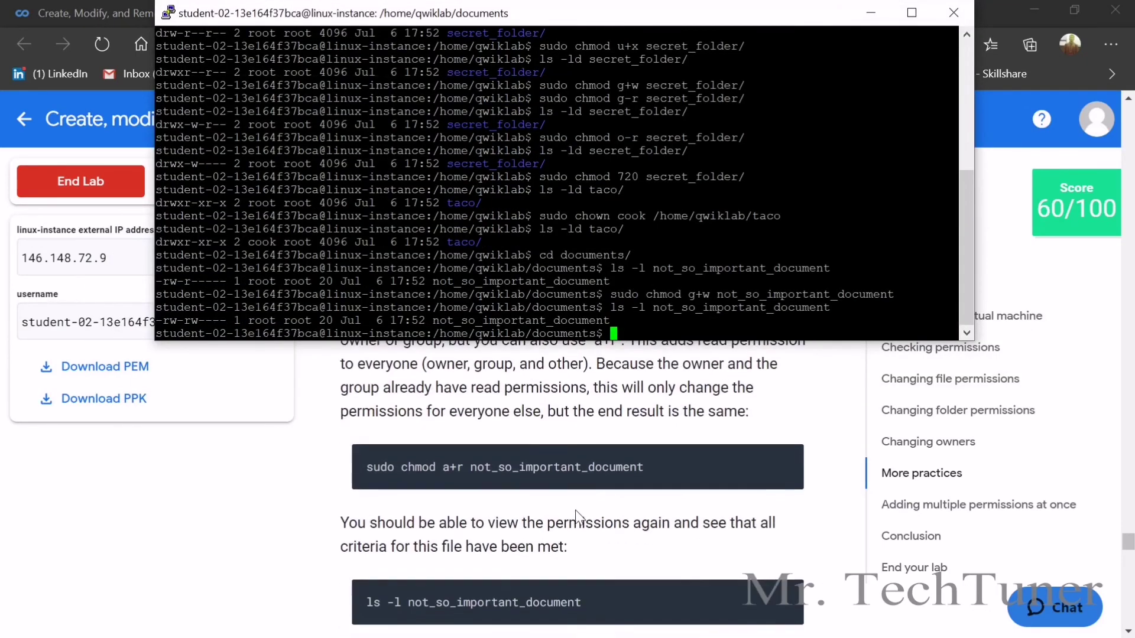
{"action": "left_click", "coordinate": [789, 460]}
{"action": "key", "text": "alt+Tab"}
{"action": "key", "text": "shift+Insert"}
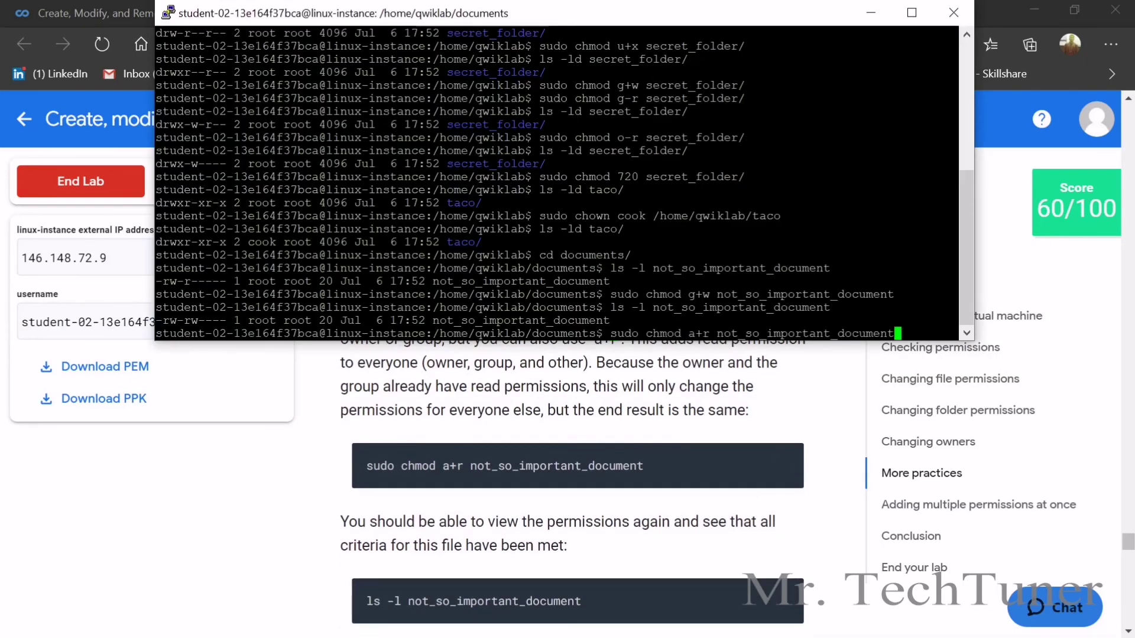
{"action": "key", "text": "Return"}
{"action": "scroll", "coordinate": [771, 467], "scroll_direction": "down", "scroll_amount": 1}
{"action": "left_click", "coordinate": [787, 513]}
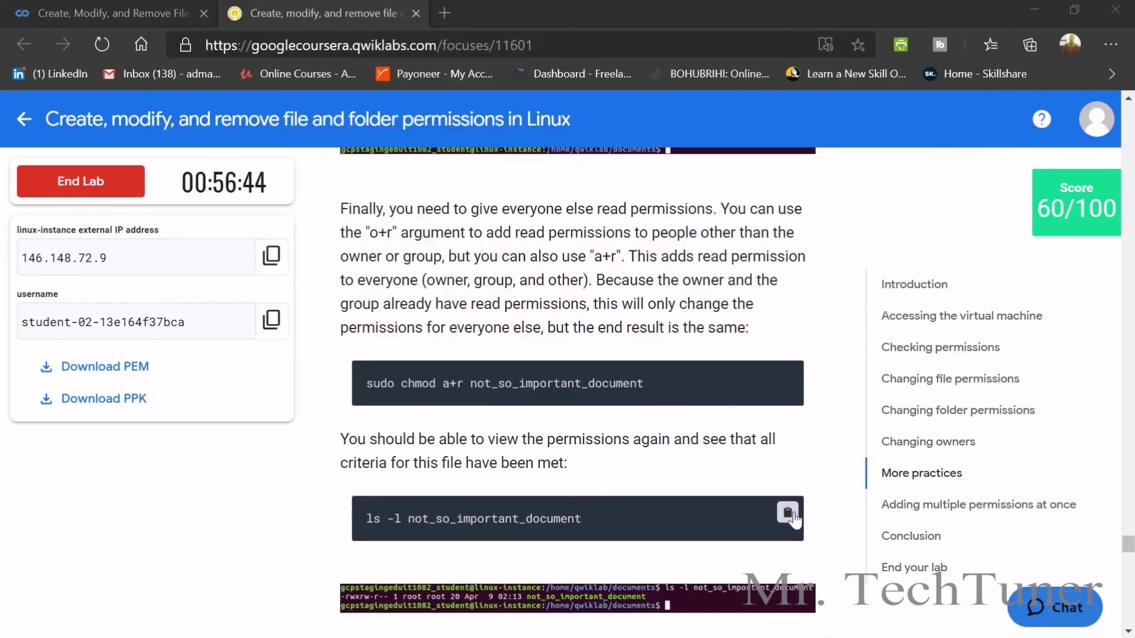
{"action": "key", "text": "alt+Tab"}
{"action": "key", "text": "shift+Insert"}
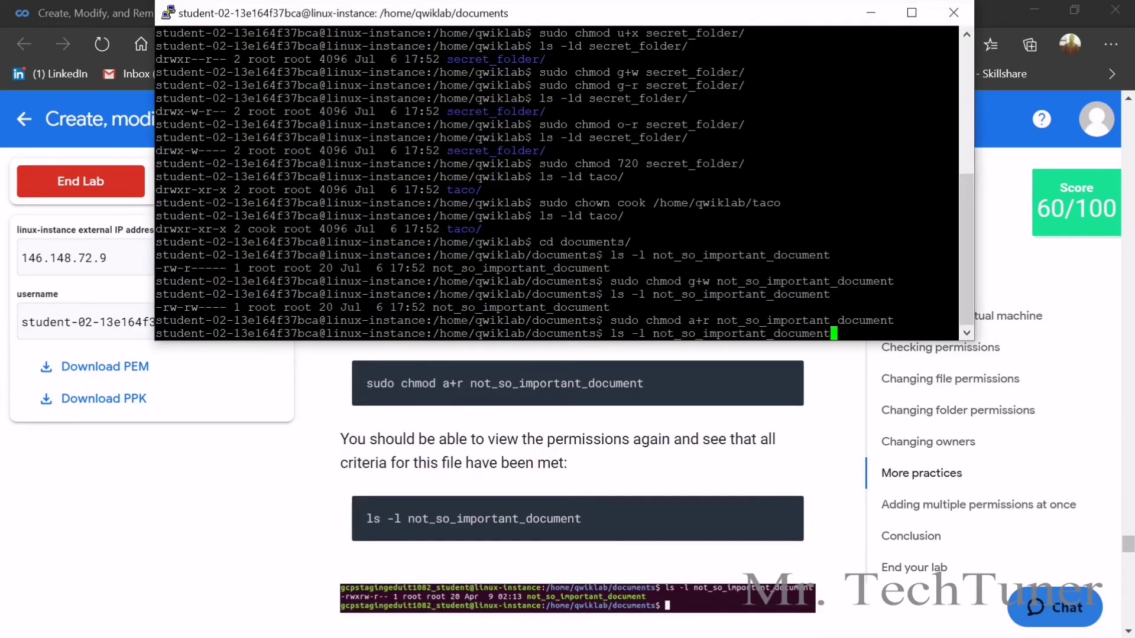
{"action": "key", "text": "Return"}
Run chmod 764 on not_so_important_document and verify the objective in Qwiklabs.
{"action": "scroll", "coordinate": [703, 499], "scroll_direction": "down", "scroll_amount": 4}
{"action": "left_click", "coordinate": [787, 518]}
{"action": "key", "text": "alt+Tab"}
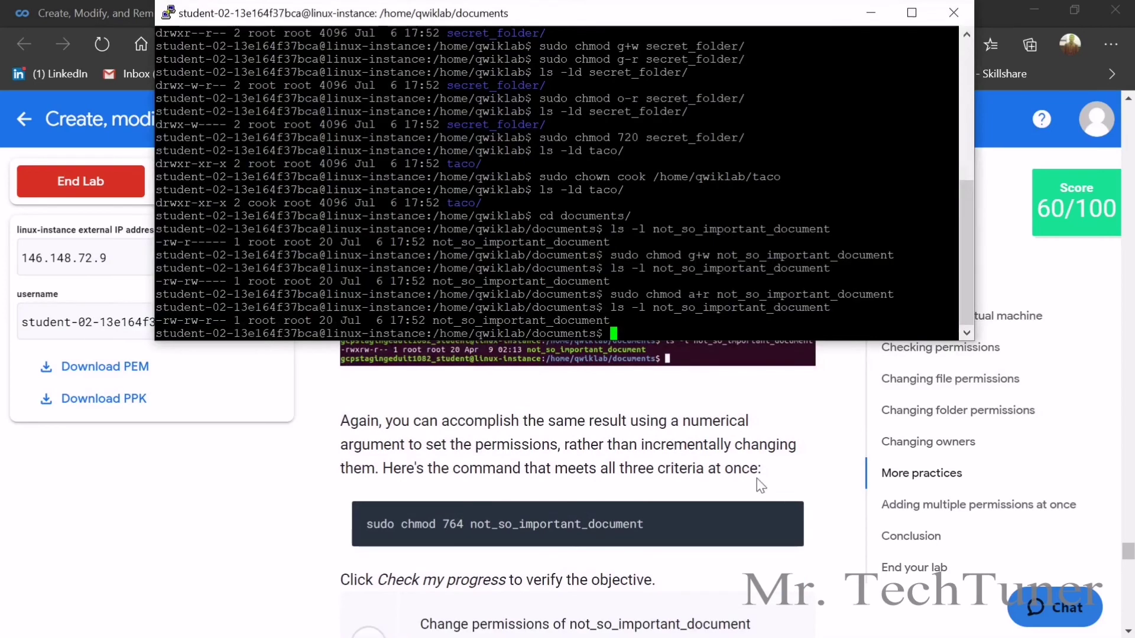
{"action": "key", "text": "shift+Insert"}
{"action": "key", "text": "Return"}
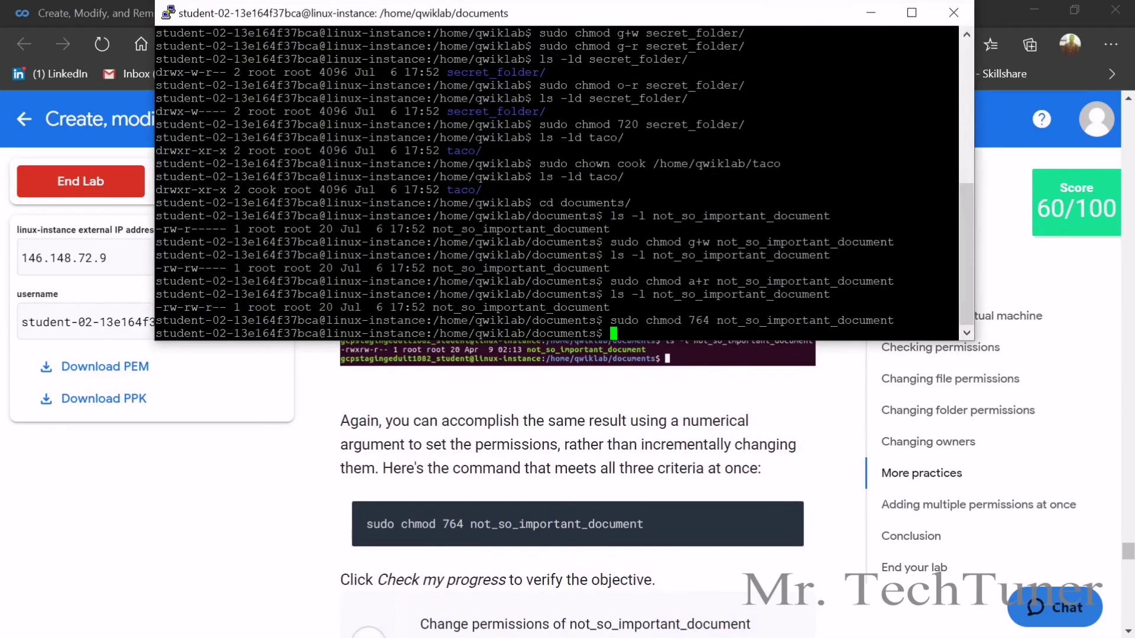
{"action": "scroll", "coordinate": [498, 496], "scroll_direction": "down", "scroll_amount": 3}
{"action": "left_click", "coordinate": [498, 495]}
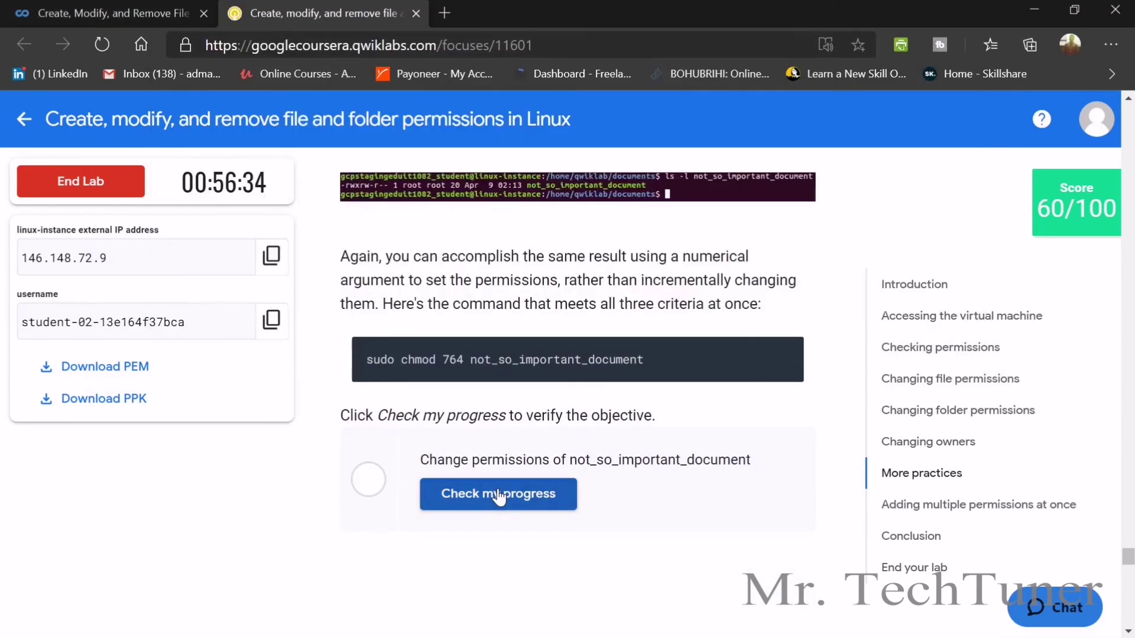
{"action": "left_click", "coordinate": [529, 492]}
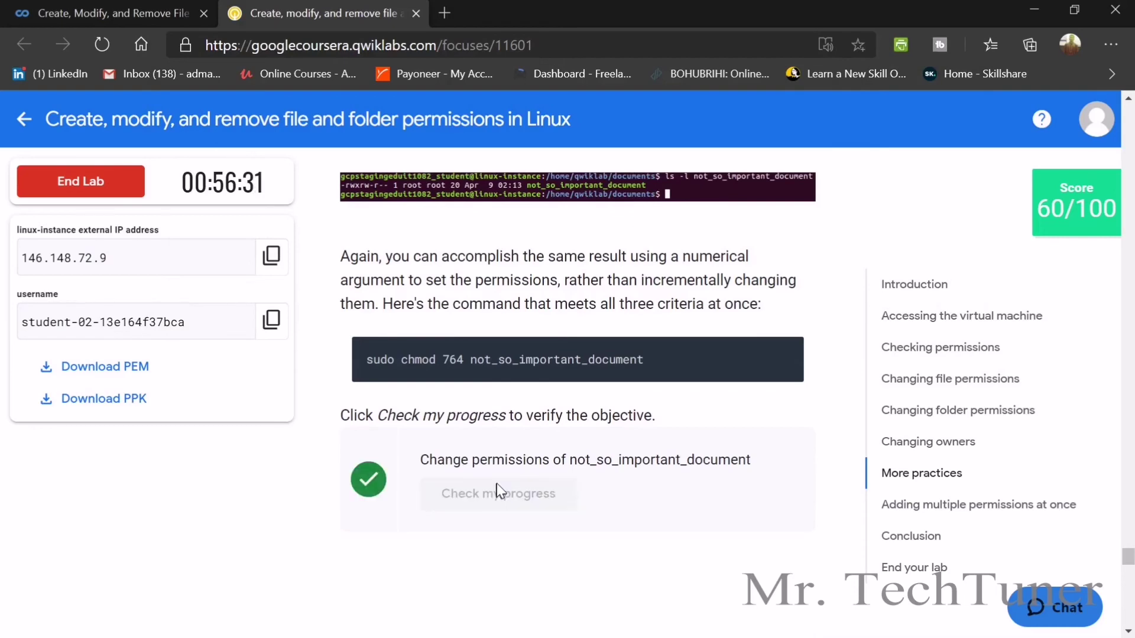
{"action": "scroll", "coordinate": [500, 480], "scroll_direction": "down", "scroll_amount": 8}
List public_document with ls -l to see its current permissions.
{"action": "left_click", "coordinate": [788, 350]}
{"action": "key", "text": "alt+Tab"}
{"action": "key", "text": "shift+Insert"}
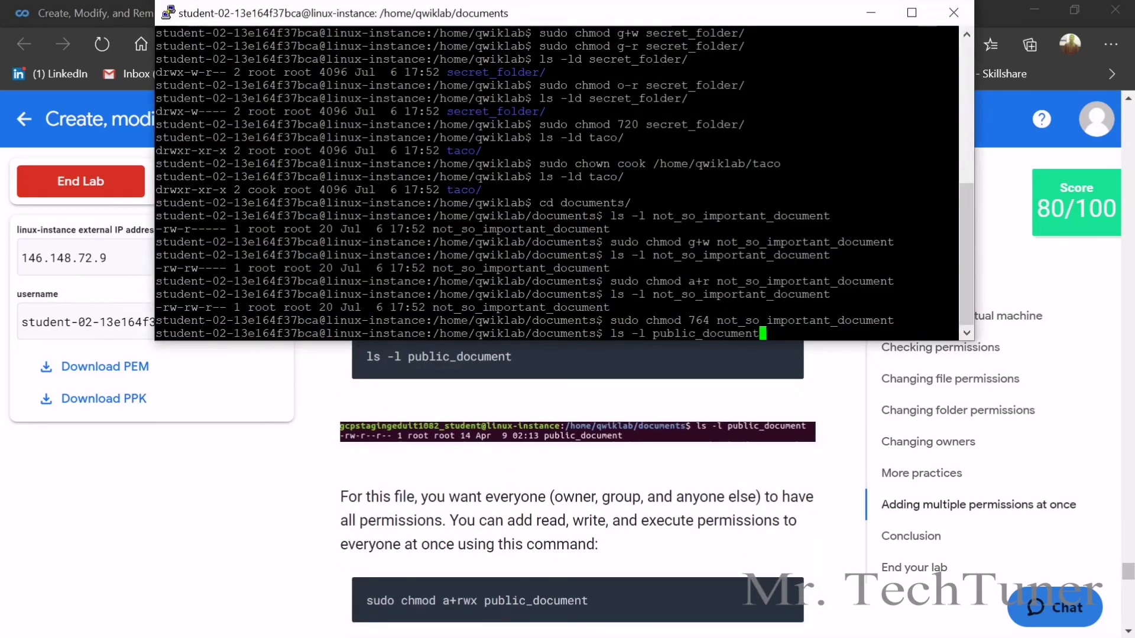
{"action": "key", "text": "Return"}
Give everyone all permissions on public_document with sudo chmod a+rwx, confirming -rwxrwxrwx.
{"action": "scroll", "coordinate": [721, 407], "scroll_direction": "down", "scroll_amount": 3}
{"action": "left_click", "coordinate": [786, 429]}
{"action": "key", "text": "alt+Tab"}
{"action": "key", "text": "shift+Insert"}
{"action": "key", "text": "Return"}
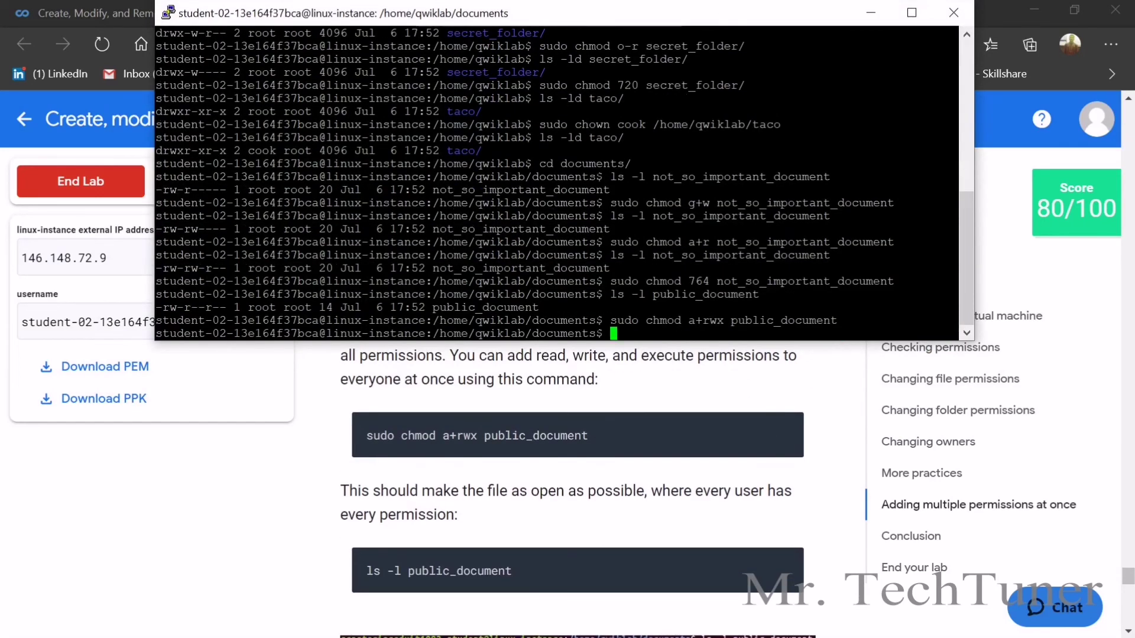
{"action": "scroll", "coordinate": [773, 547], "scroll_direction": "down", "scroll_amount": 2}
{"action": "left_click", "coordinate": [788, 481]}
{"action": "key", "text": "alt+Tab"}
{"action": "key", "text": "shift+Insert"}
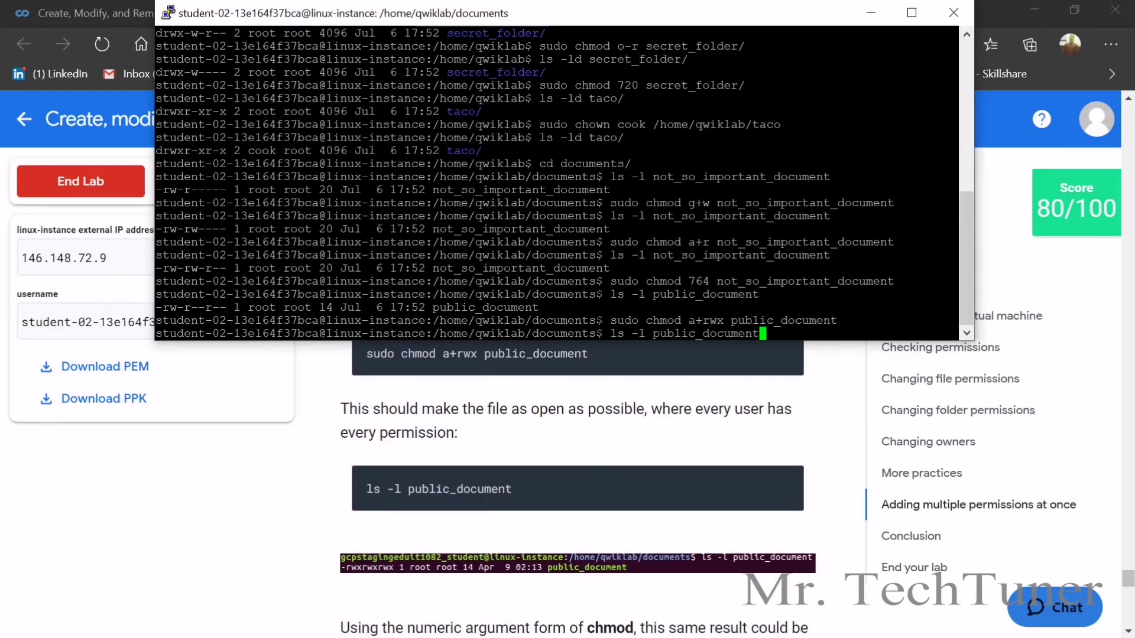
{"action": "key", "text": "Return"}
Run chmod 777 on public_document and verify the objective, reaching 100/100.
{"action": "scroll", "coordinate": [794, 468], "scroll_direction": "down", "scroll_amount": 4}
{"action": "left_click", "coordinate": [788, 455]}
{"action": "key", "text": "alt+Tab"}
{"action": "key", "text": "shift+Insert"}
{"action": "key", "text": "Return"}
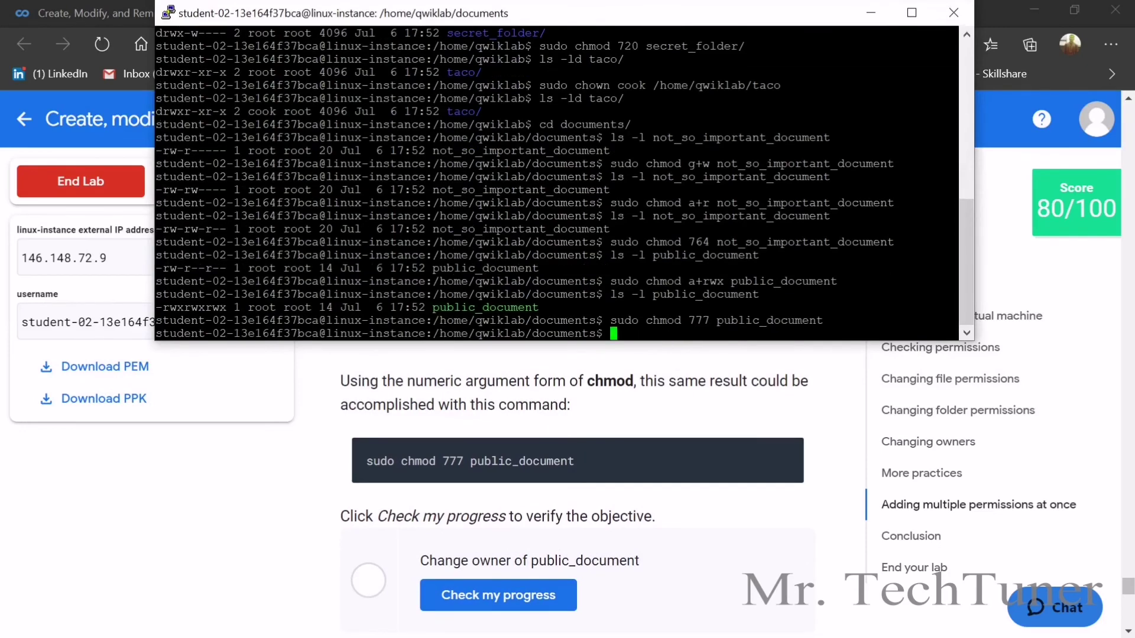
{"action": "scroll", "coordinate": [538, 520], "scroll_direction": "down", "scroll_amount": 1}
{"action": "left_click", "coordinate": [538, 520]}
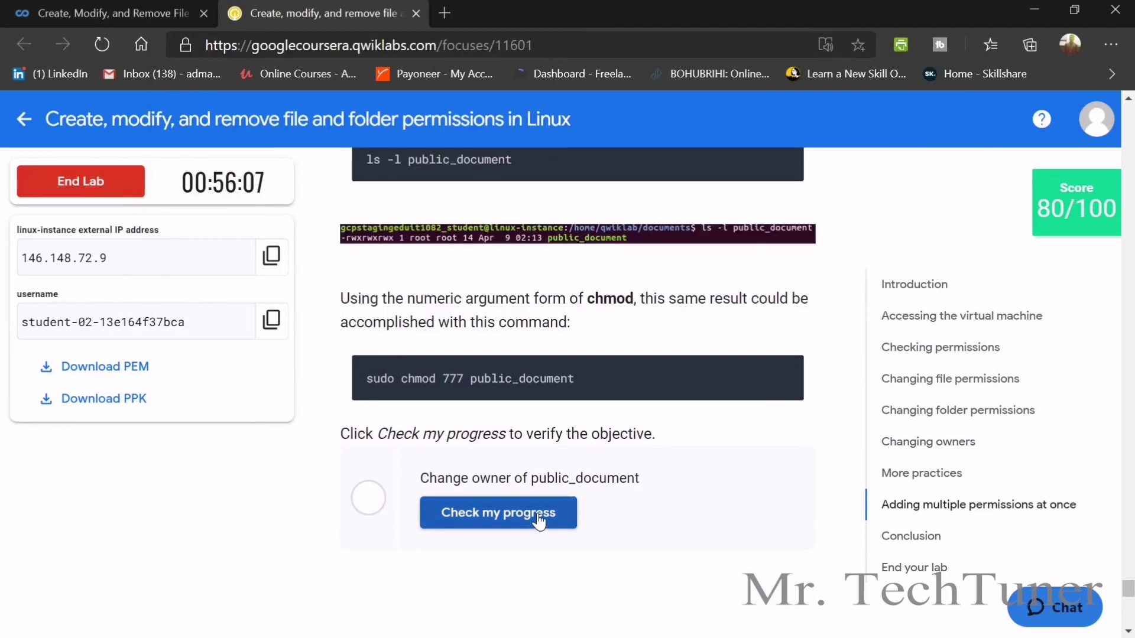
{"action": "left_click", "coordinate": [538, 520]}
{"action": "scroll", "coordinate": [539, 509], "scroll_direction": "down", "scroll_amount": 3}
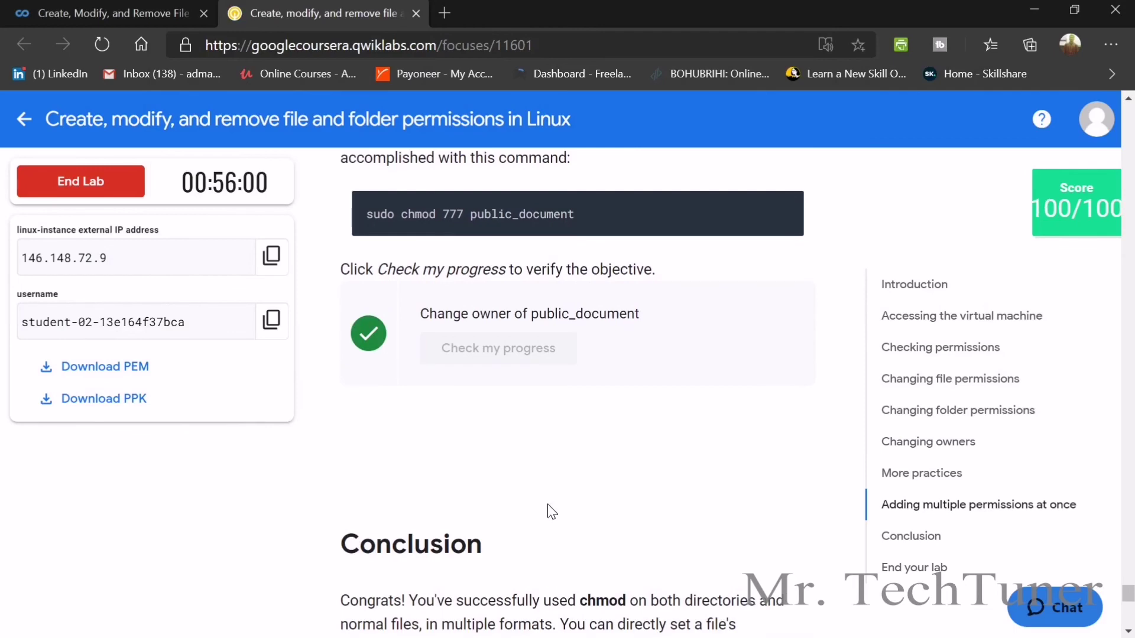
End the Qwiklabs lab and submit a five-star rating.
{"action": "left_click", "coordinate": [953, 535]}
{"action": "left_click", "coordinate": [931, 566]}
{"action": "left_click", "coordinate": [101, 192]}
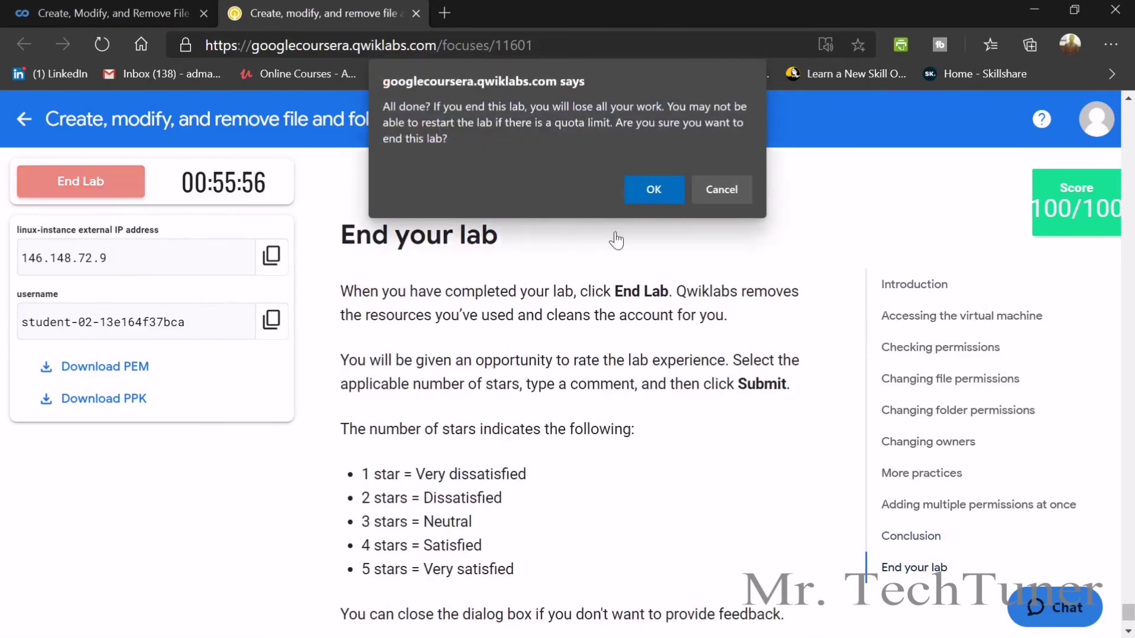
{"action": "left_click", "coordinate": [651, 190]}
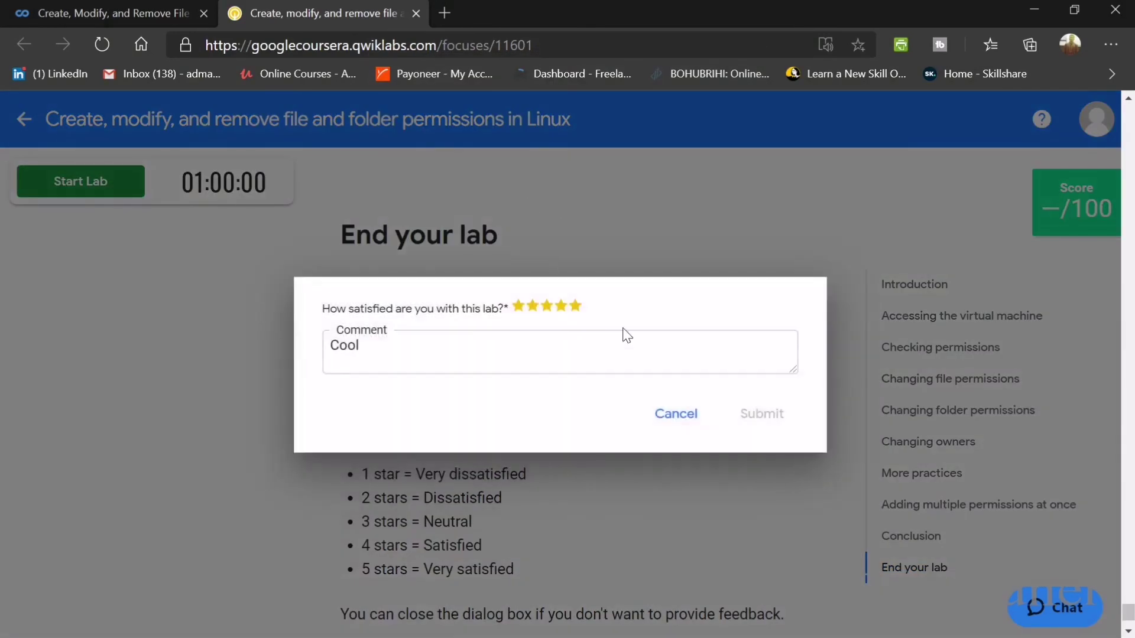
{"action": "left_click", "coordinate": [575, 306]}
{"action": "left_click", "coordinate": [772, 415]}
Close the PuTTY terminal session and the Qwiklabs lab tab.
{"action": "key", "text": "alt+Tab"}
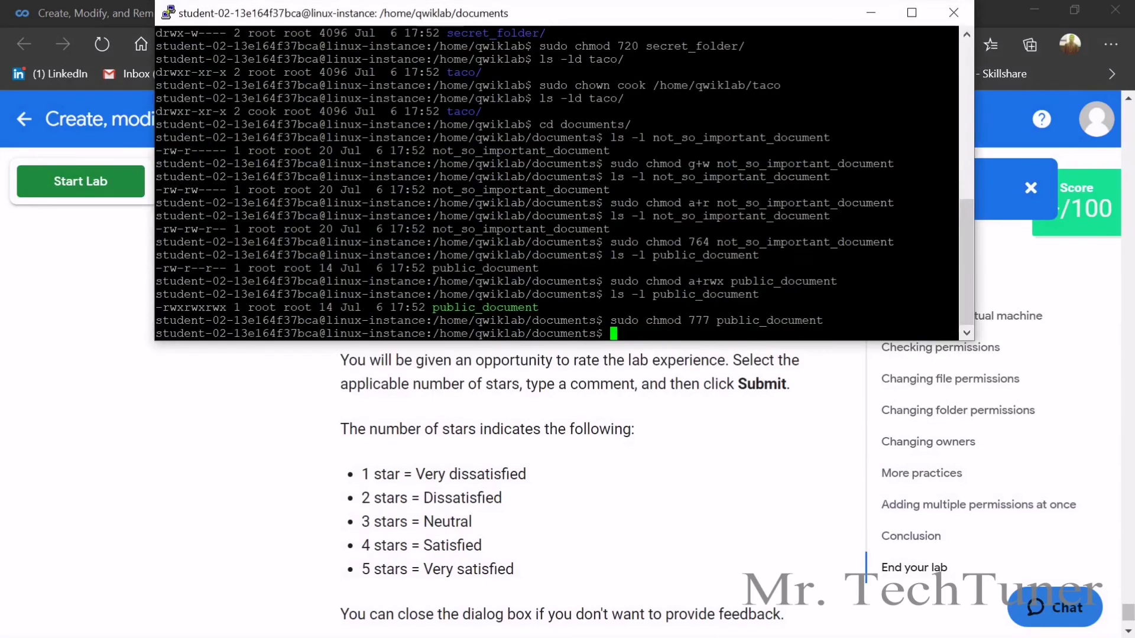
{"action": "left_click", "coordinate": [954, 12]}
{"action": "left_click", "coordinate": [590, 393]}
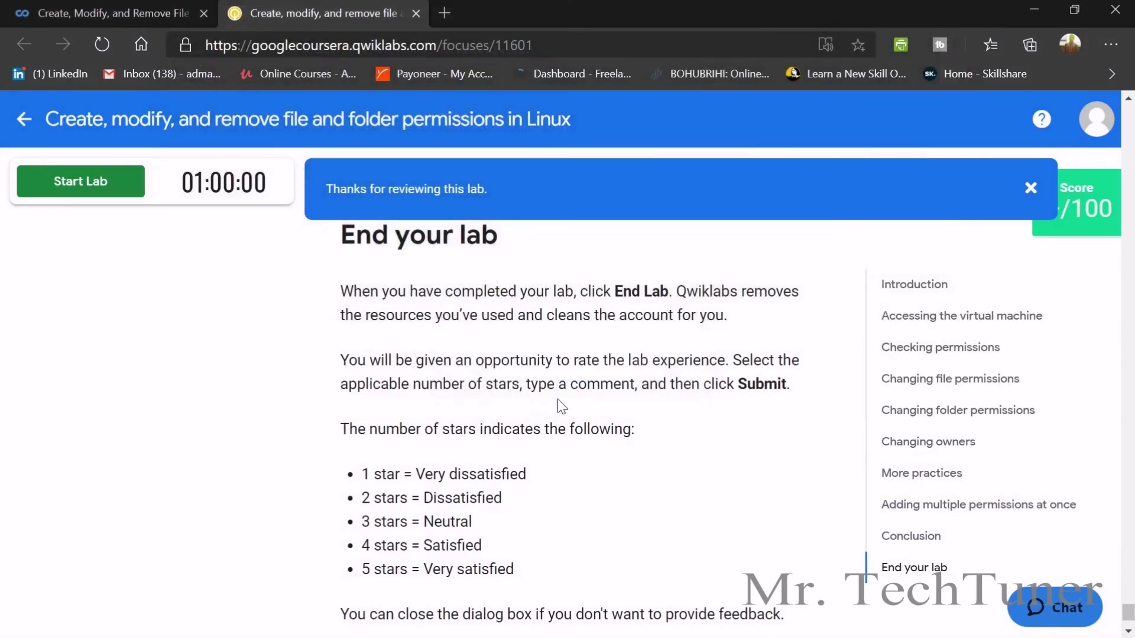
{"action": "left_click", "coordinate": [420, 13]}
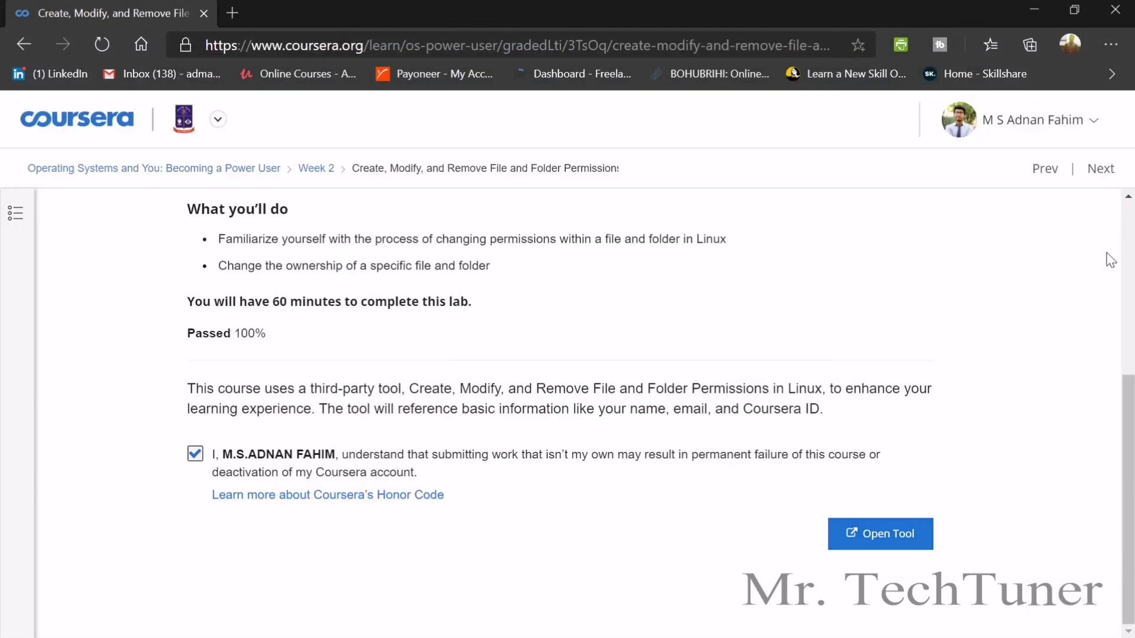
Return to the Operating Systems and You course home showing the Week 1 overview.
{"action": "left_click", "coordinate": [1101, 172]}
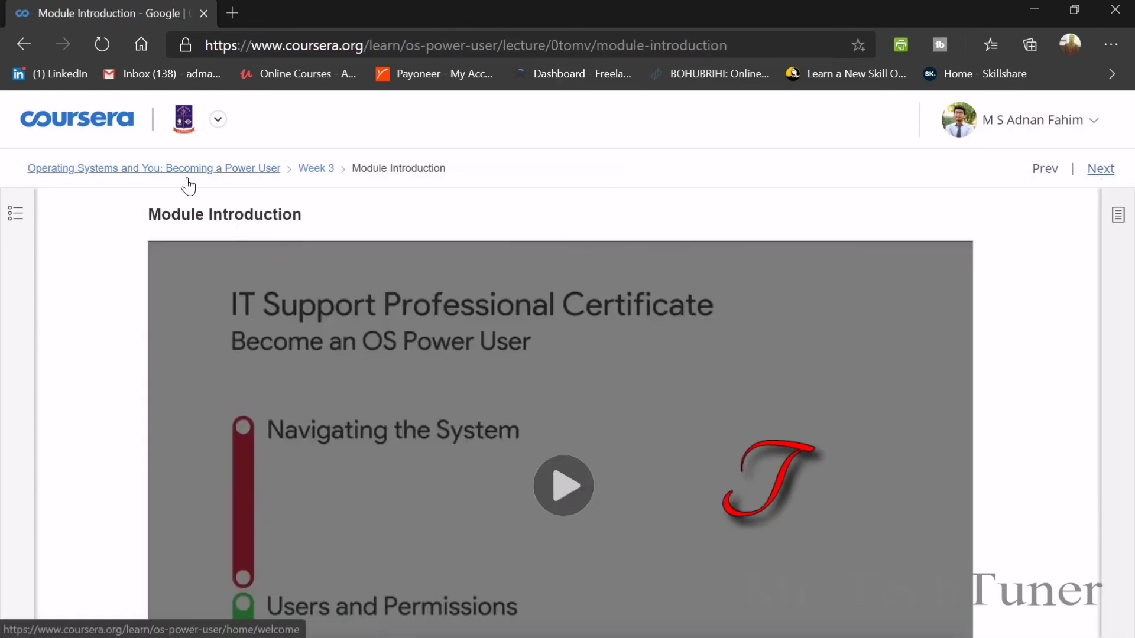
{"action": "scroll", "coordinate": [274, 217], "scroll_direction": "down", "scroll_amount": 1}
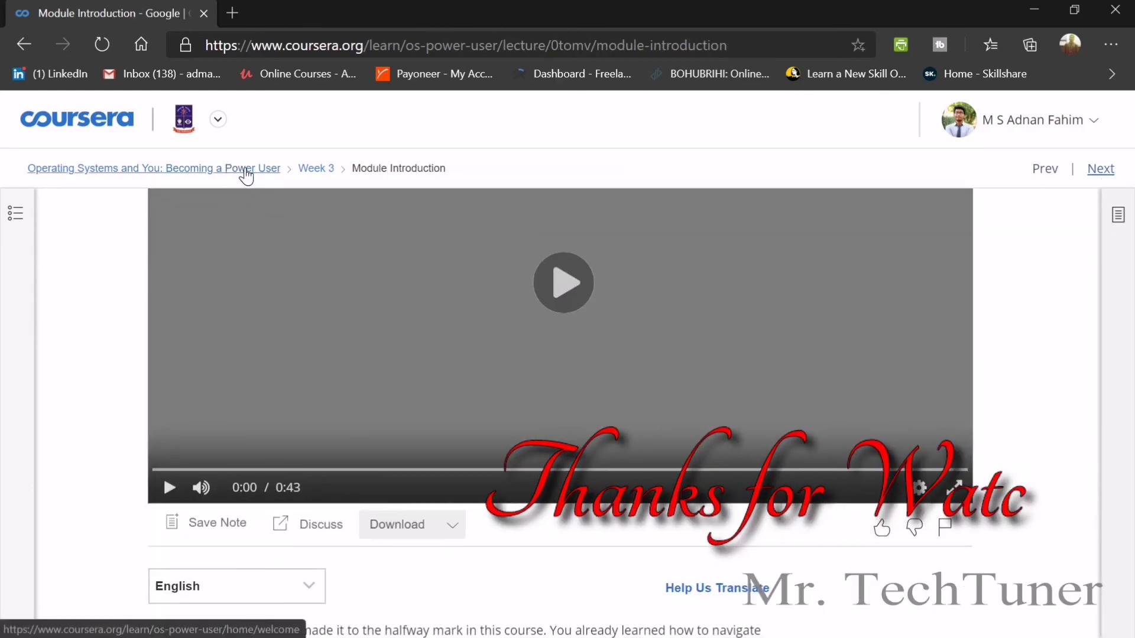
{"action": "left_click", "coordinate": [244, 170]}
{"action": "left_click", "coordinate": [103, 335]}
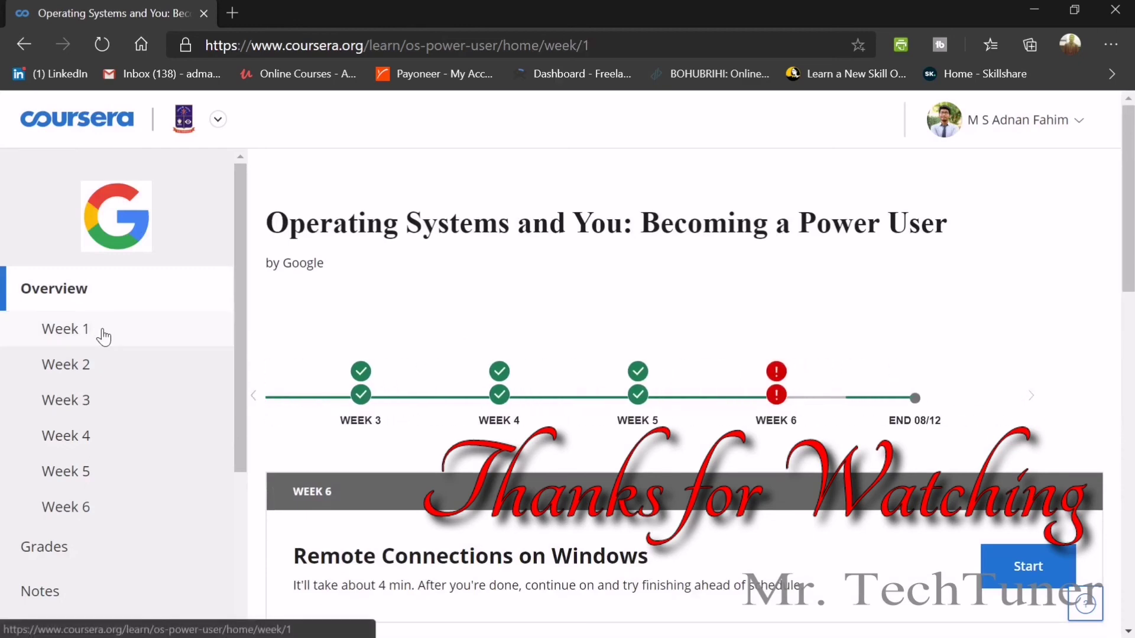